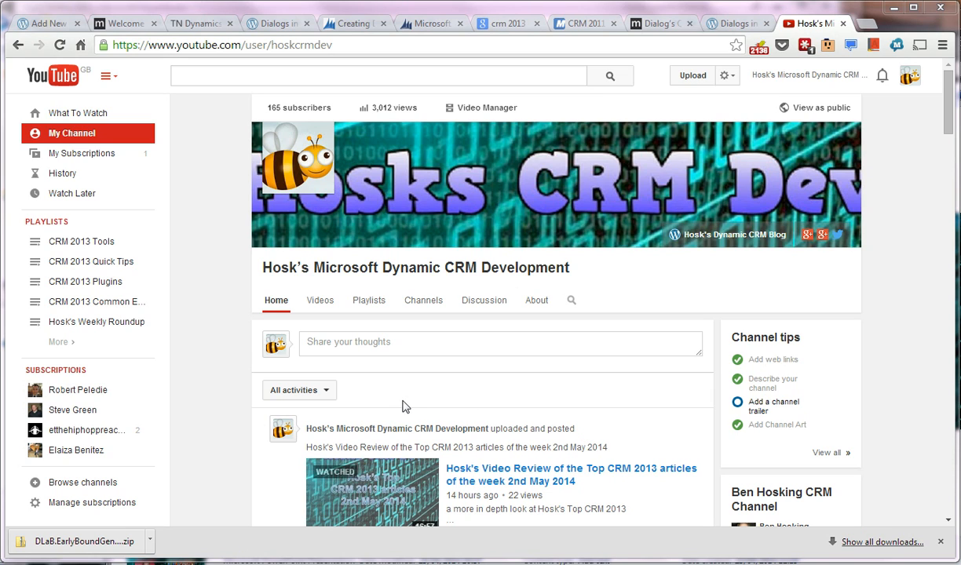
# Switch to Dynamics CRM, open Hosks Solution from the solutions list and display its processes
pyautogui.click(435, 23)
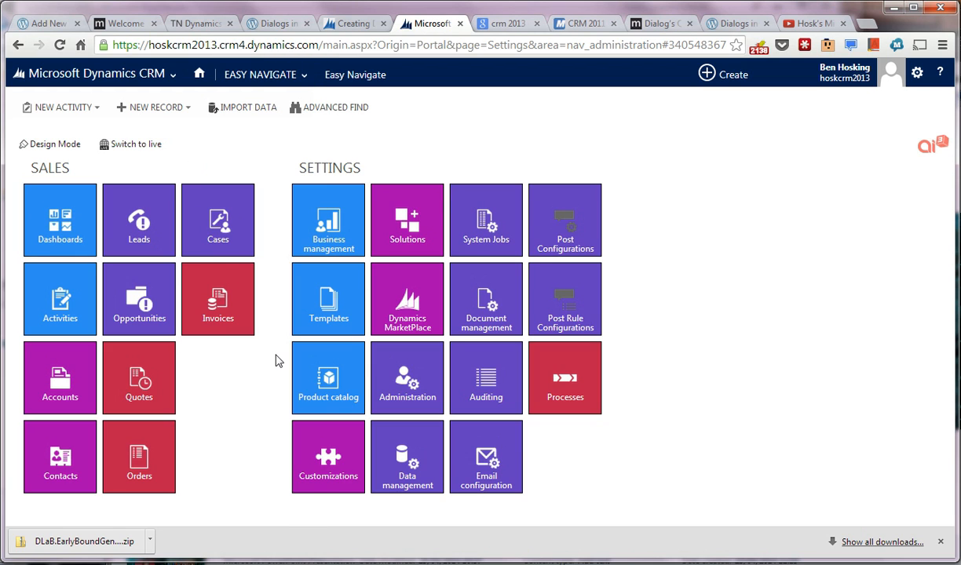
pyautogui.click(427, 228)
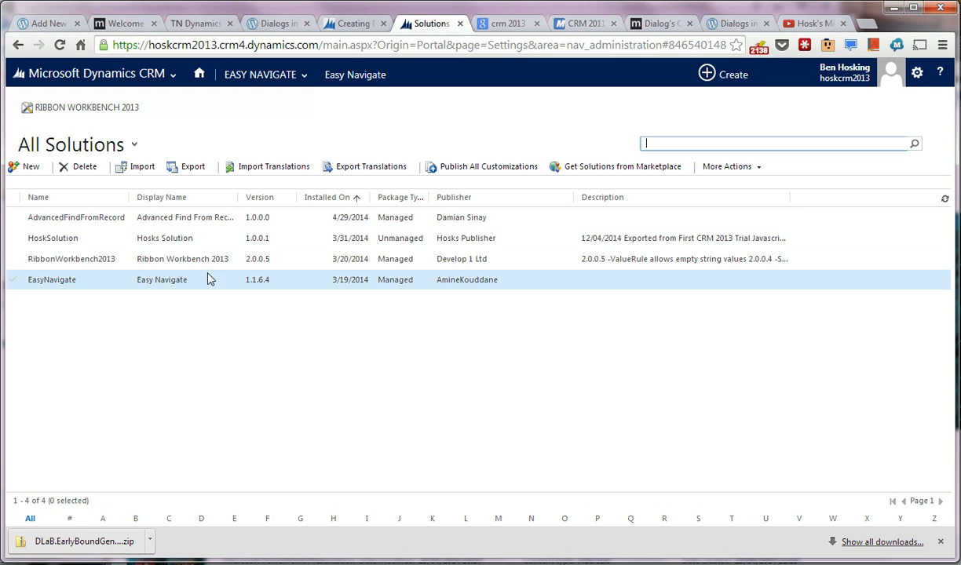
pyautogui.doubleClick(228, 239)
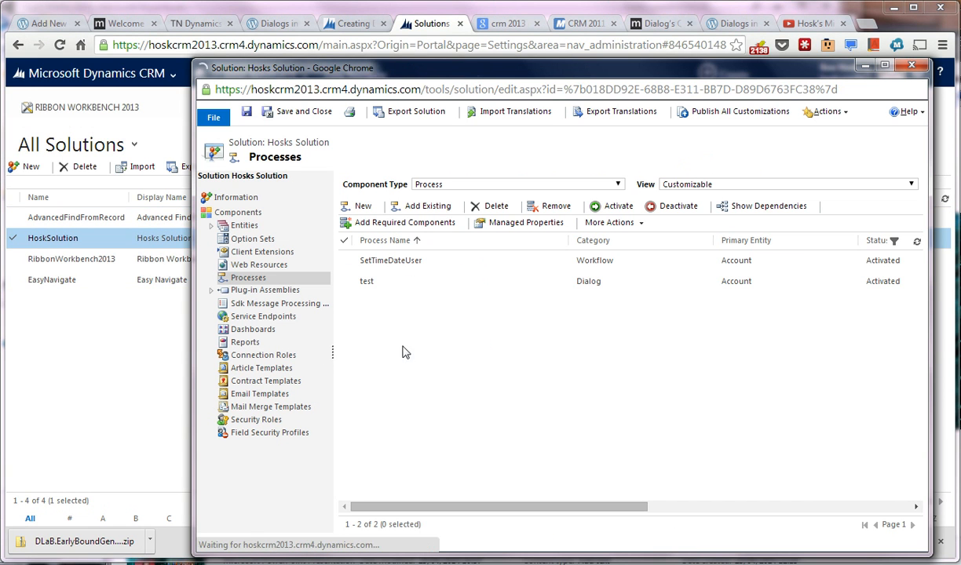
pyautogui.moveTo(575, 71); pyautogui.dragTo(465, 66)
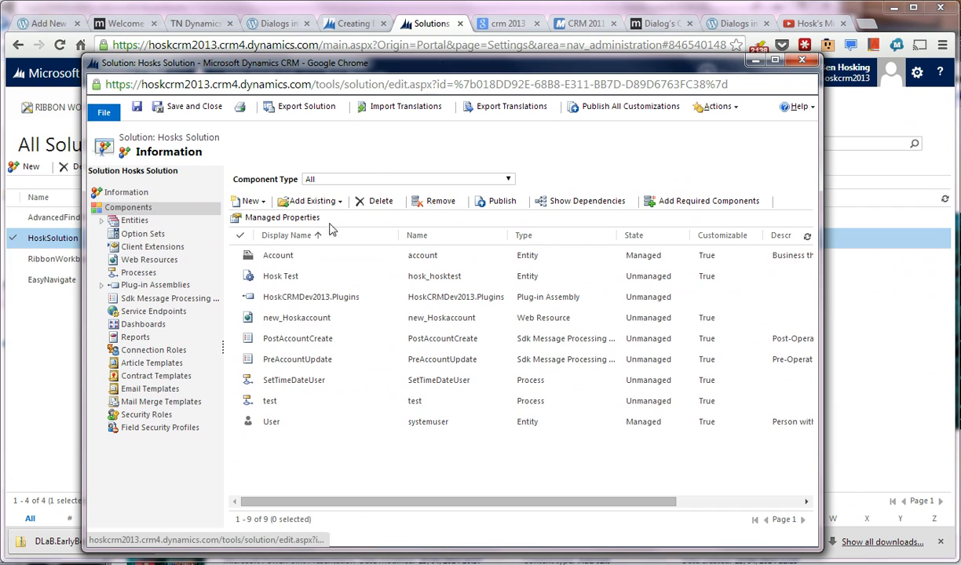
pyautogui.click(135, 274)
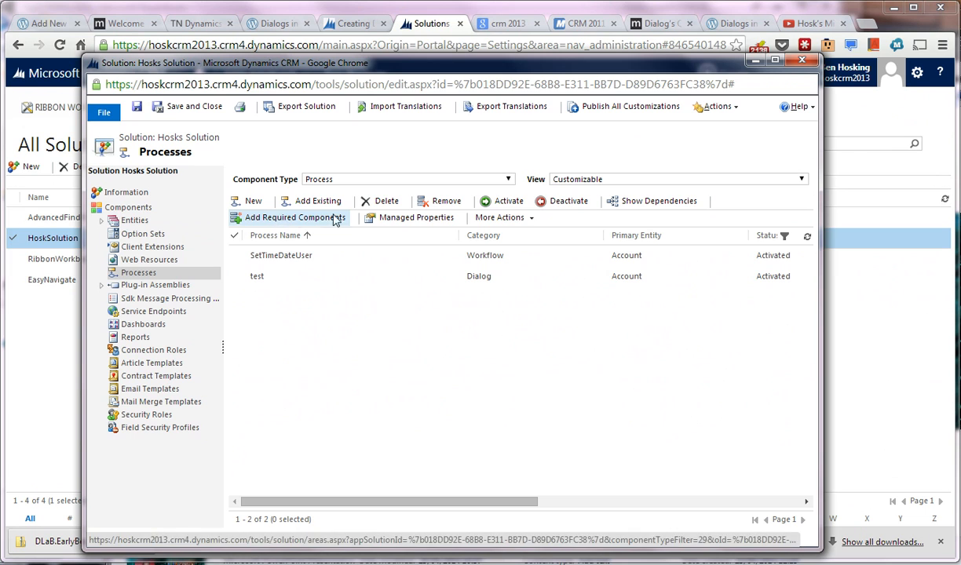
# Create a new blank process named "Simple Dialog" with category Dialog for the Account entity
pyautogui.click(264, 206)
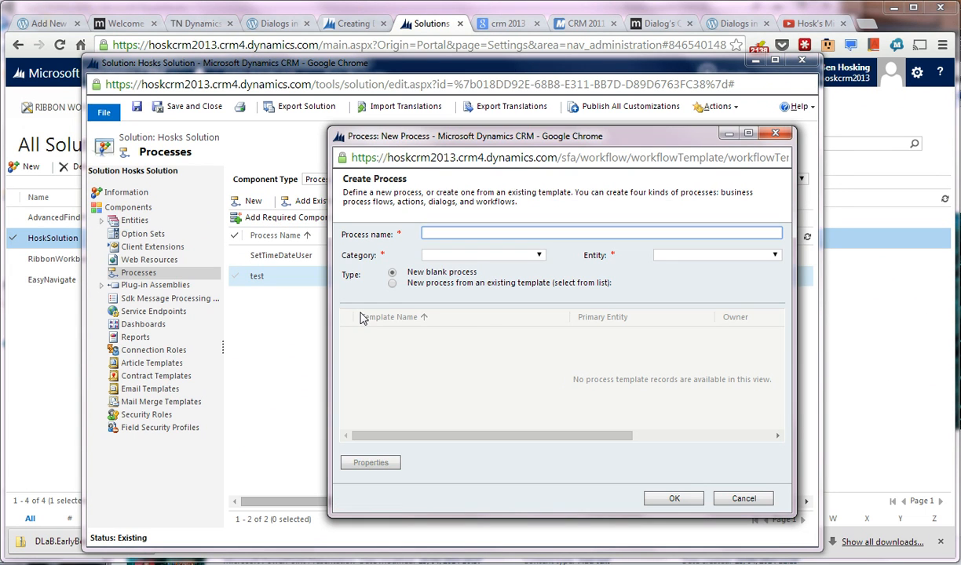
pyautogui.click(530, 256)
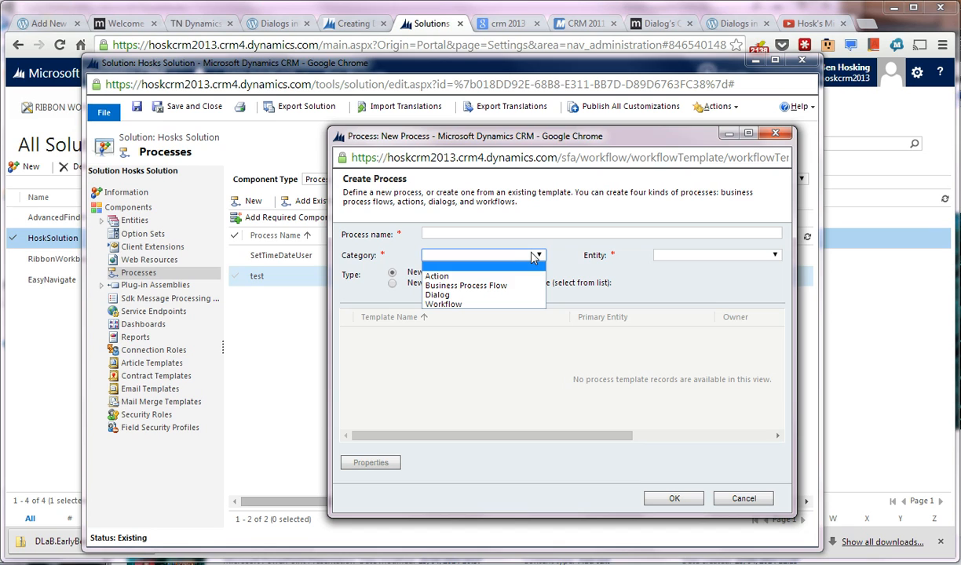
pyautogui.click(530, 295)
pyautogui.click(675, 254)
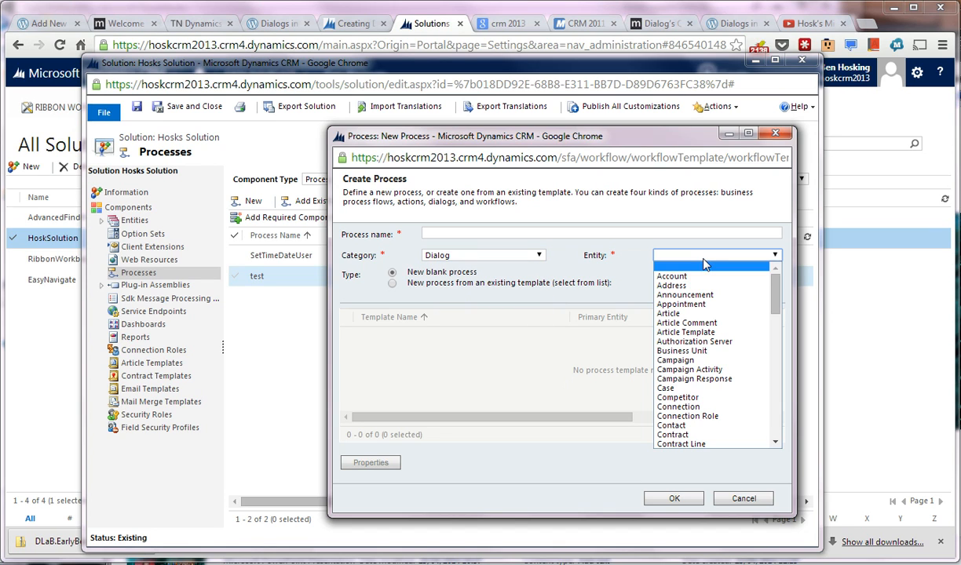
pyautogui.click(706, 276)
pyautogui.click(470, 233)
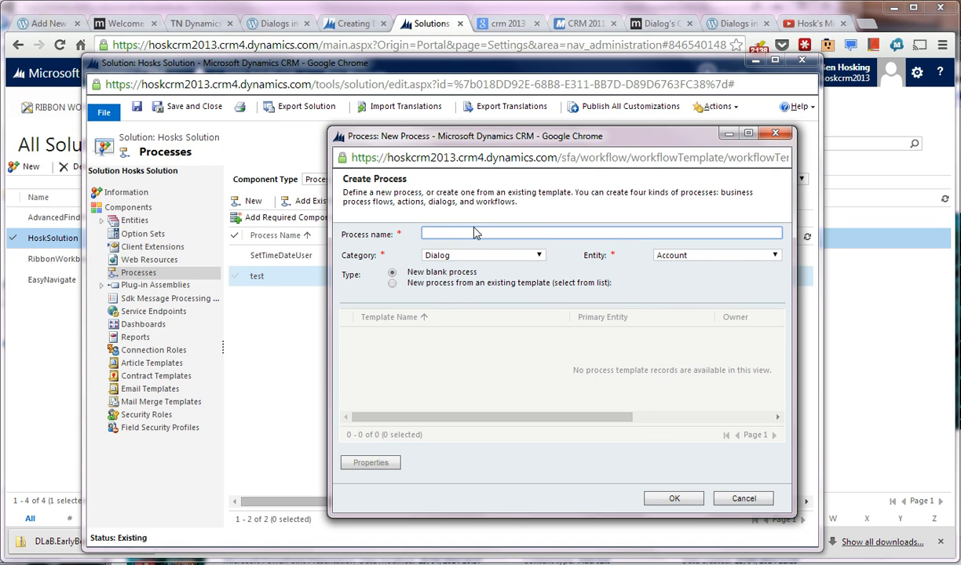
pyautogui.write('Simple Dialog')
pyautogui.click(675, 499)
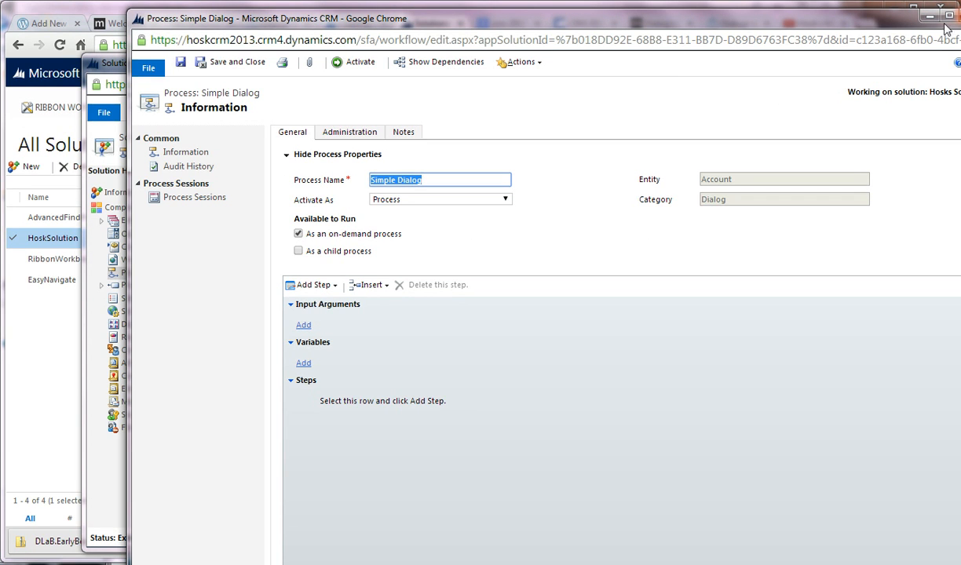
pyautogui.moveTo(883, 26); pyautogui.dragTo(783, 17)
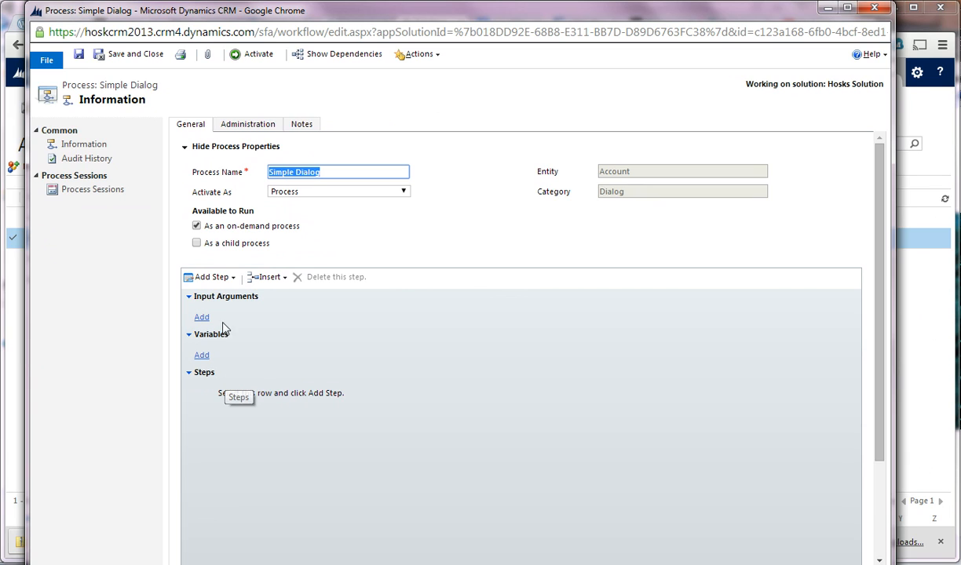
# Try to add an input argument to the dialog, but decline turning it into a child-only dialog
pyautogui.click(201, 317)
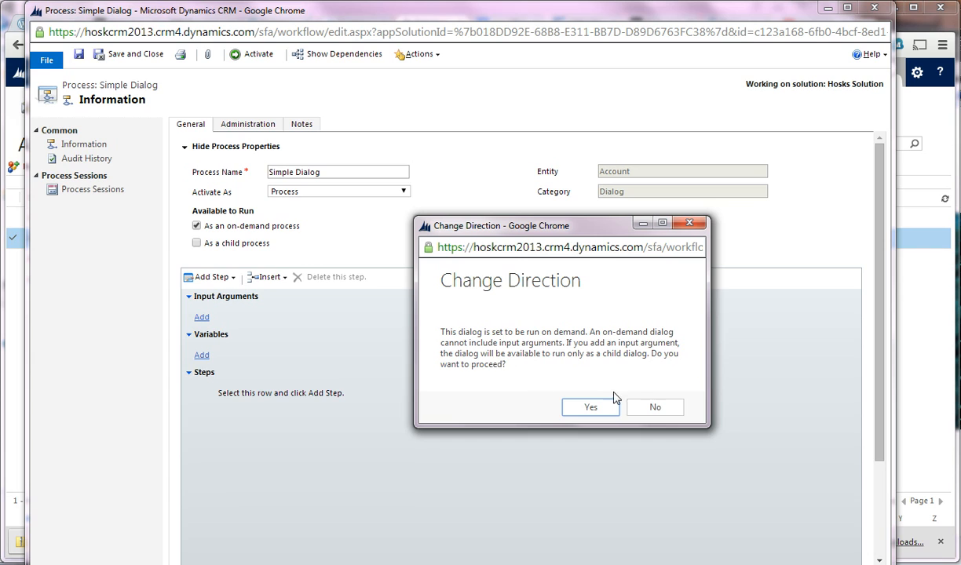
pyautogui.click(674, 409)
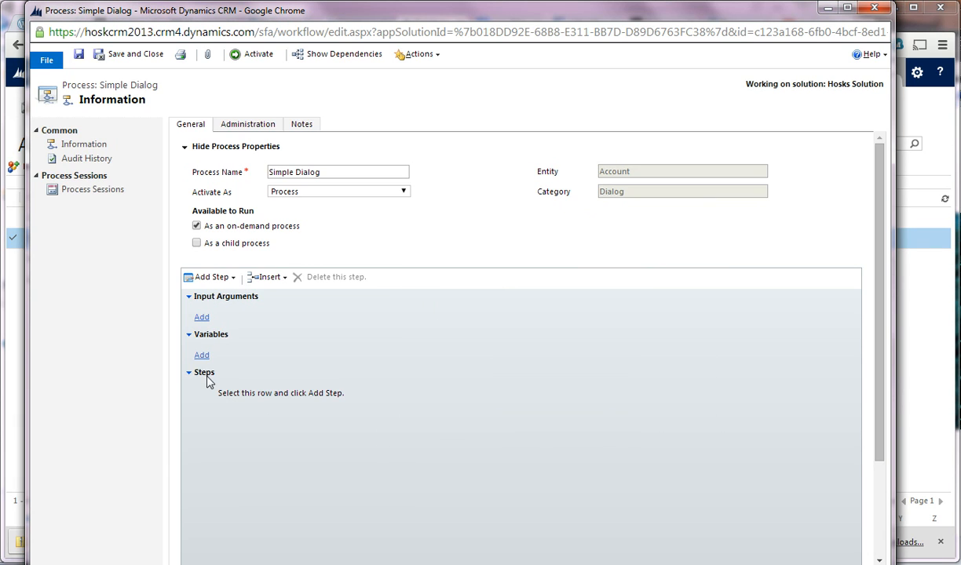
# Add a Query CRM Data step to the dialog's steps and open its properties
pyautogui.click(230, 397)
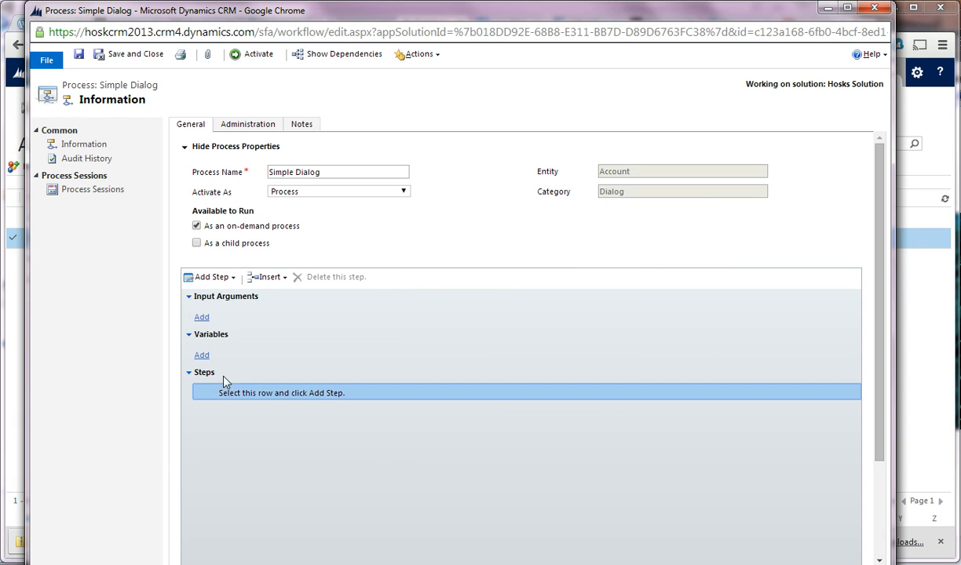
pyautogui.click(224, 276)
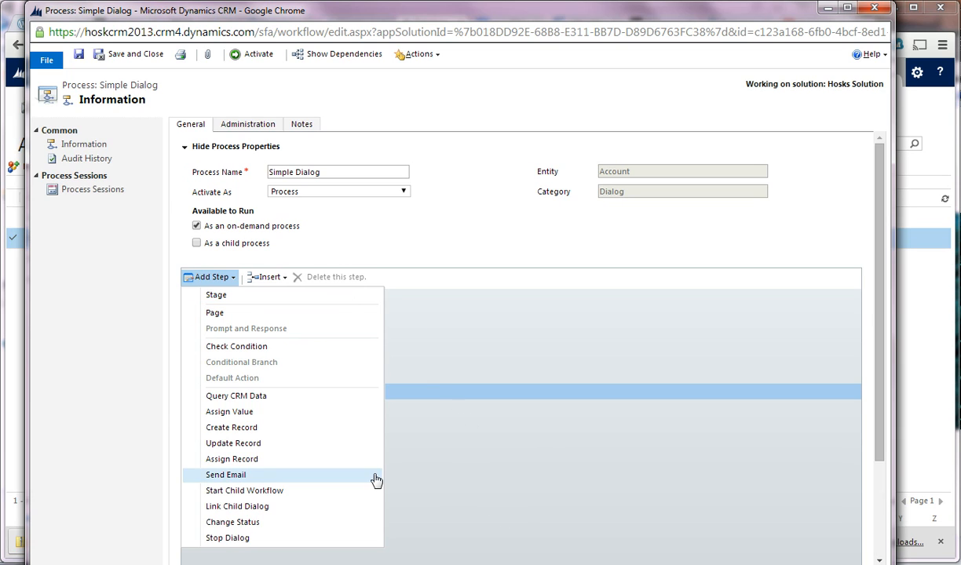
pyautogui.click(322, 401)
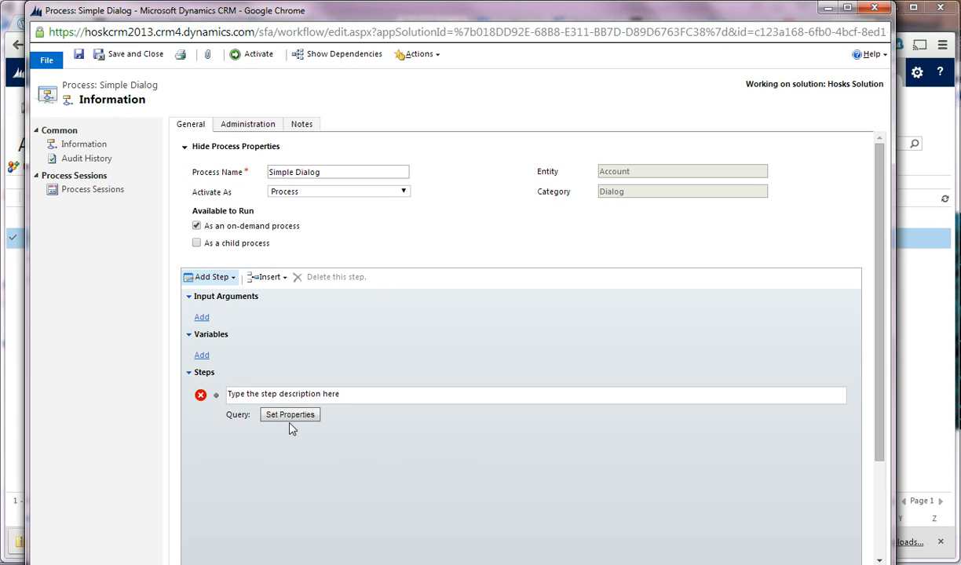
pyautogui.click(290, 416)
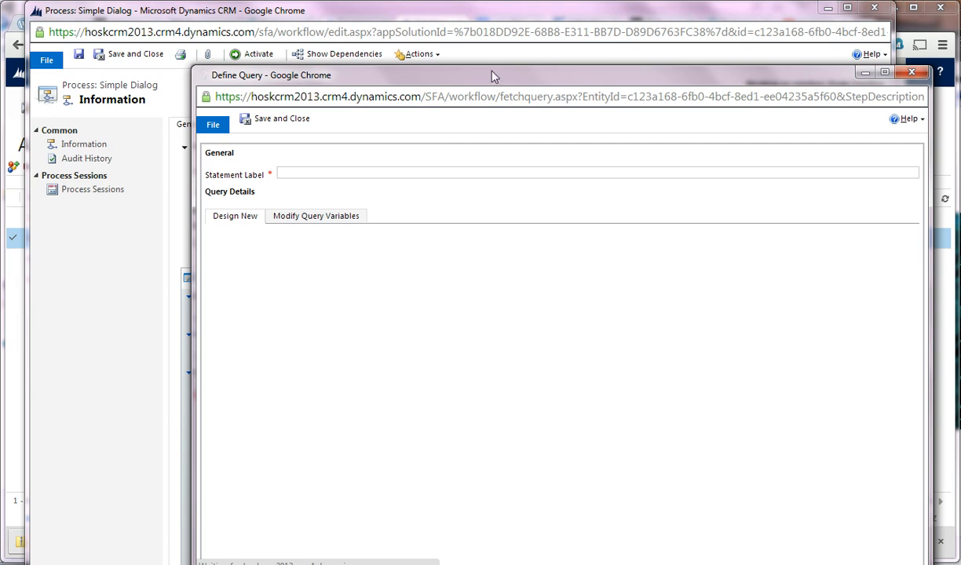
pyautogui.moveTo(510, 83); pyautogui.dragTo(410, 75)
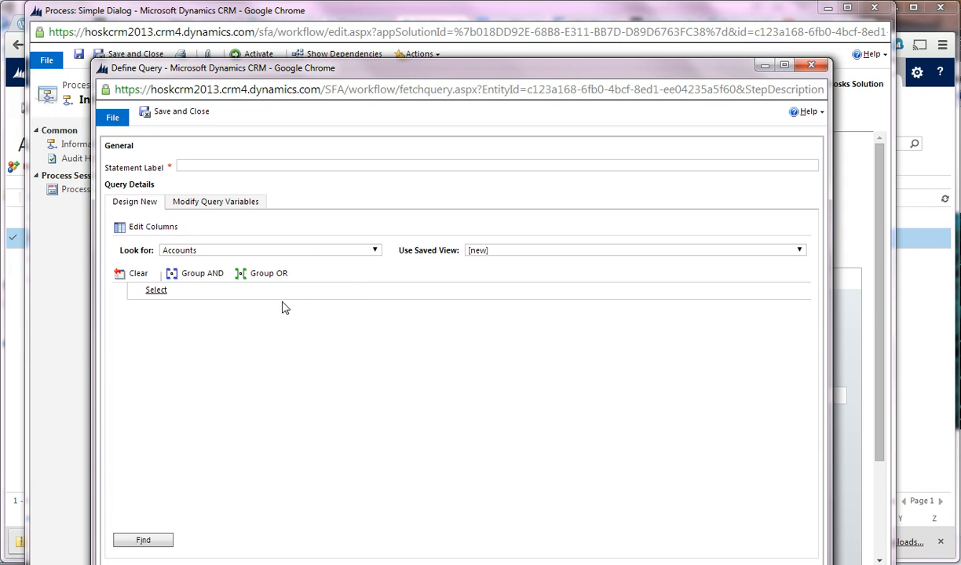
# Set the query to look for Cases and add a filter condition where Customer equals a value
pyautogui.click(310, 251)
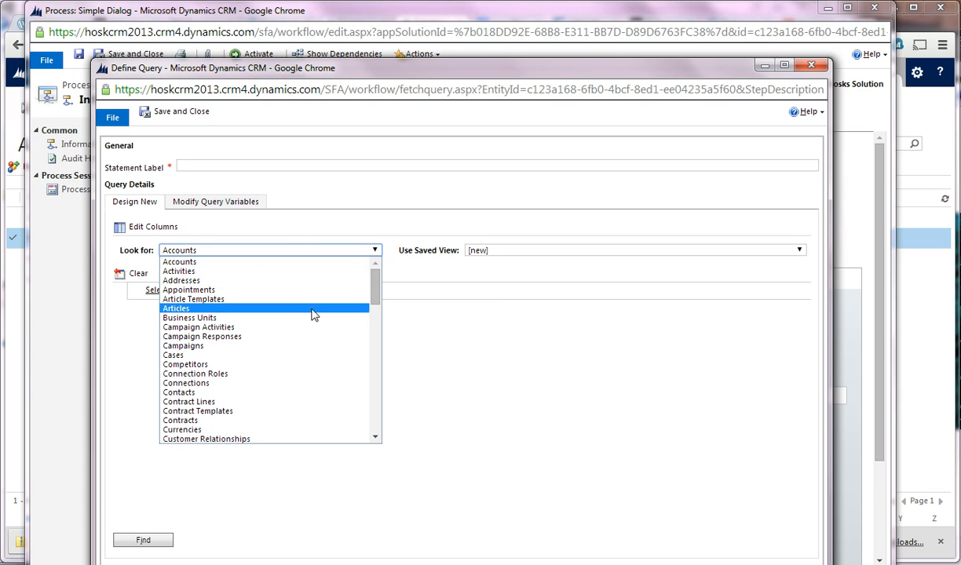
pyautogui.scroll(-3, 316, 334)
pyautogui.click(316, 284)
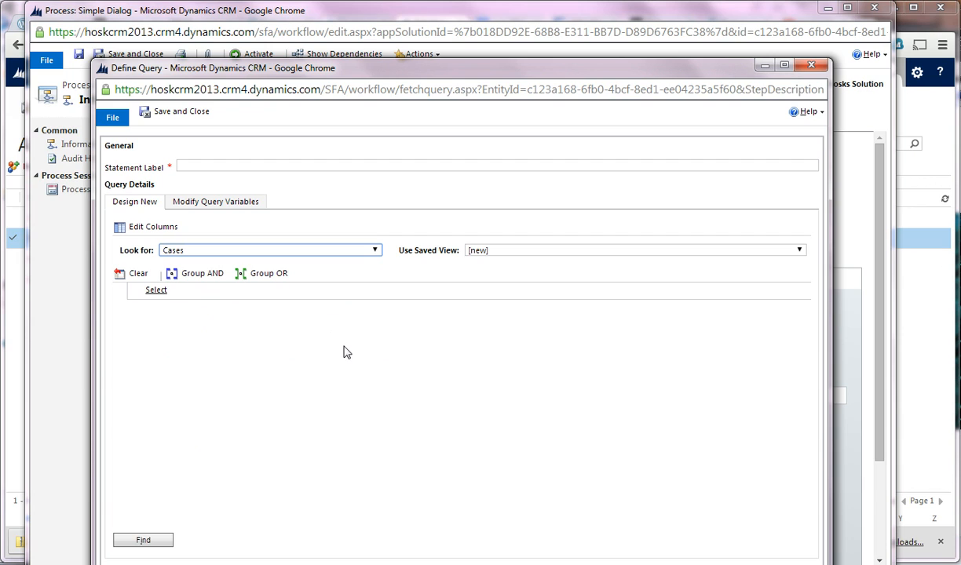
pyautogui.click(251, 290)
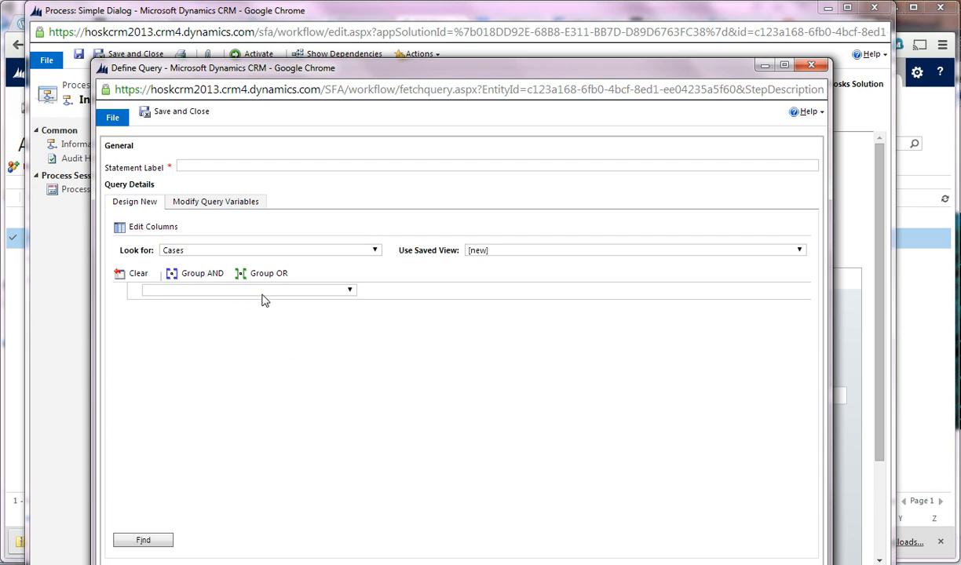
pyautogui.click(263, 296)
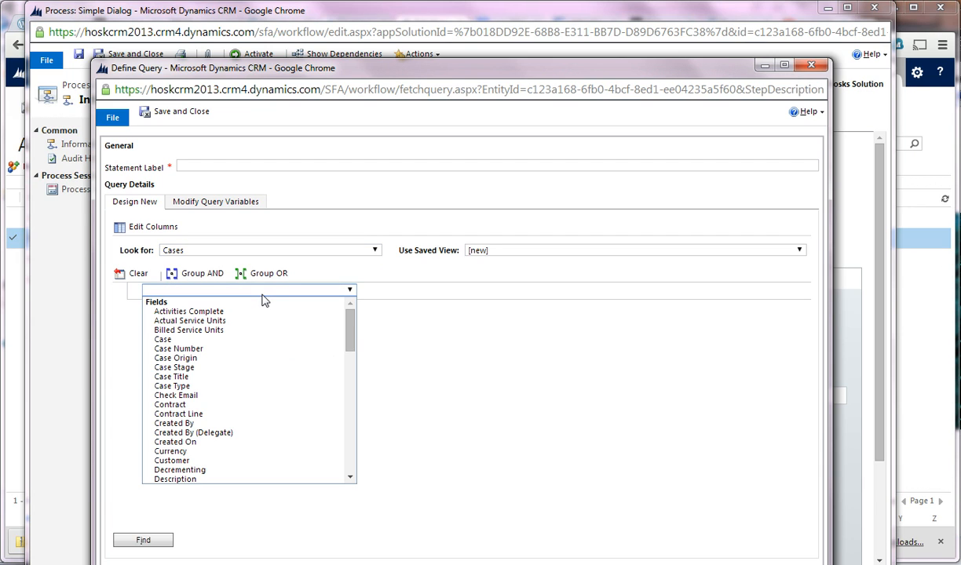
pyautogui.scroll(-3, 264, 393)
pyautogui.click(266, 390)
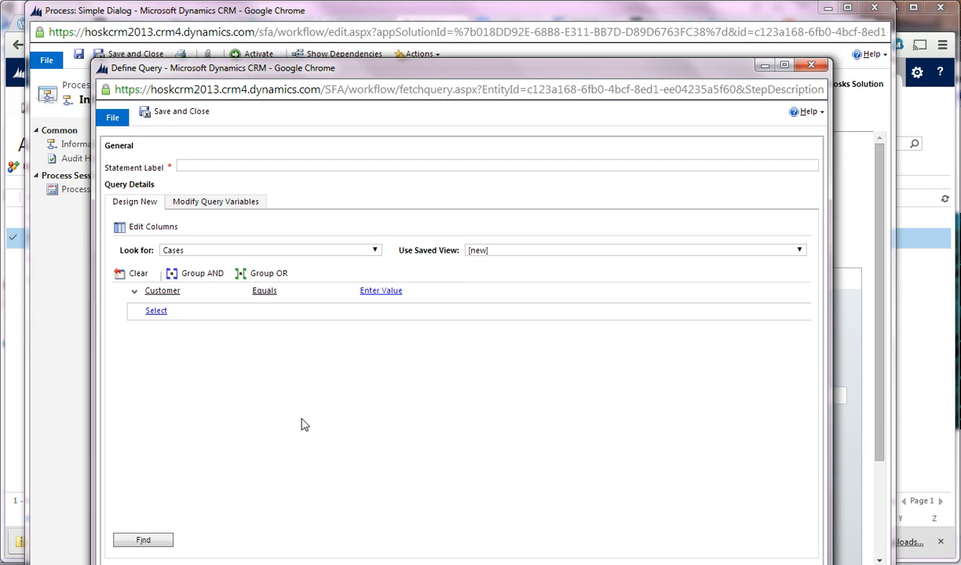
# Look up the account Litware, Inc. (sample) and use it as the Customer condition's value
pyautogui.click(375, 292)
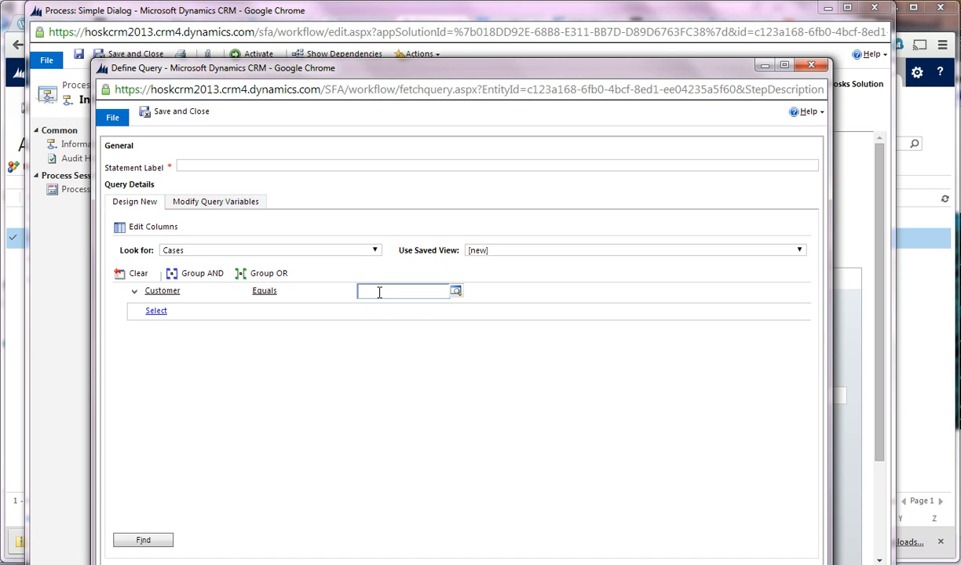
pyautogui.click(455, 291)
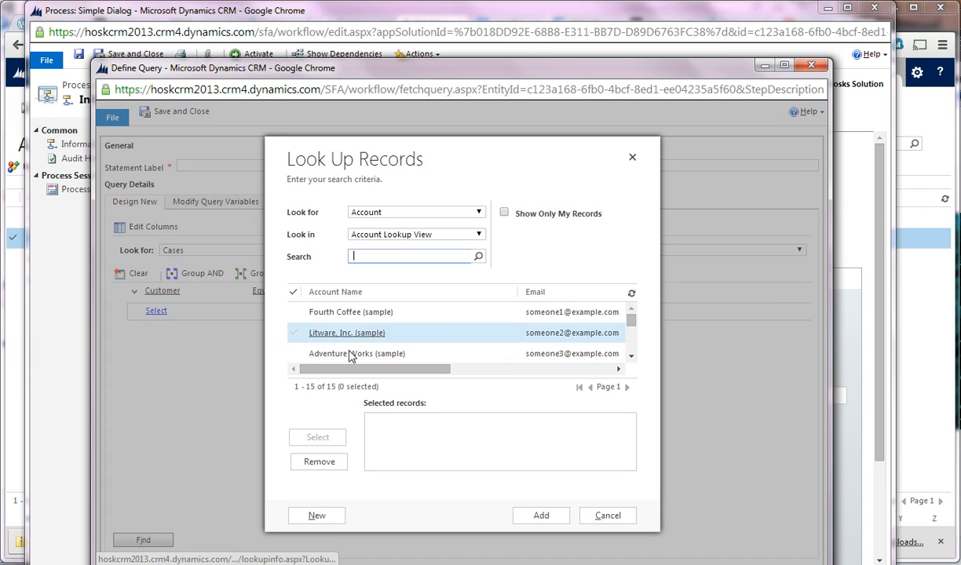
pyautogui.click(394, 333)
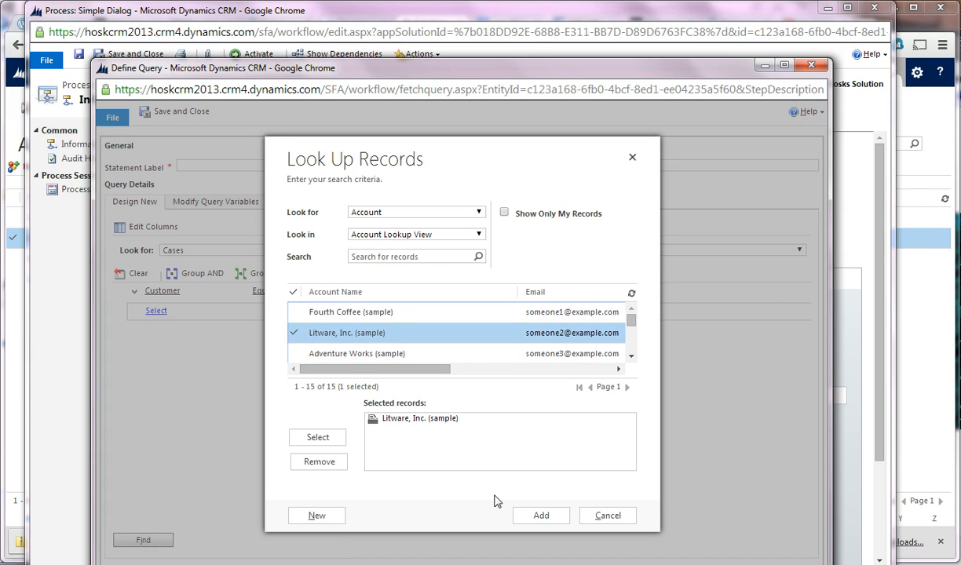
pyautogui.click(527, 516)
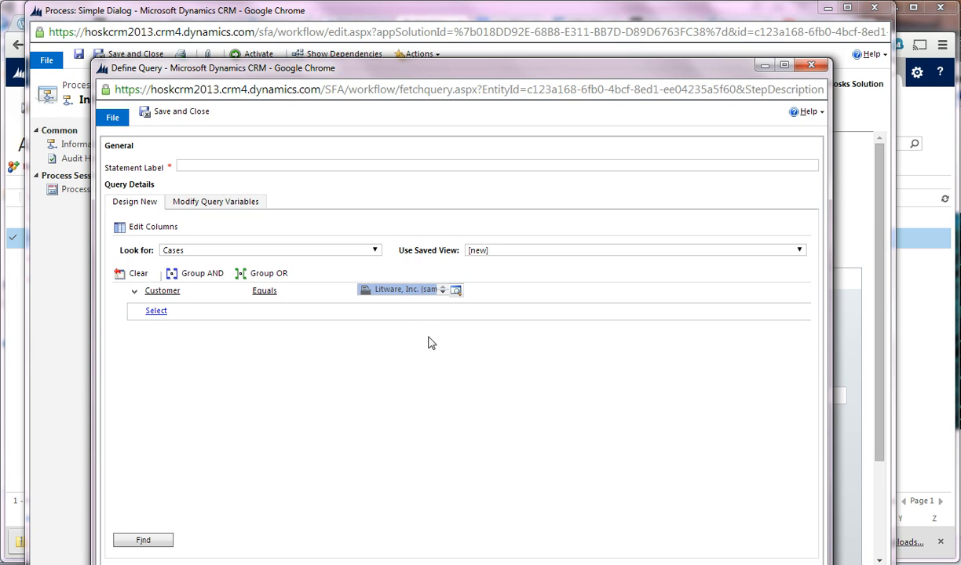
# Check the query variables, return to the query design, and view the Litware, Inc. (sample) account record
pyautogui.click(235, 206)
pyautogui.click(140, 205)
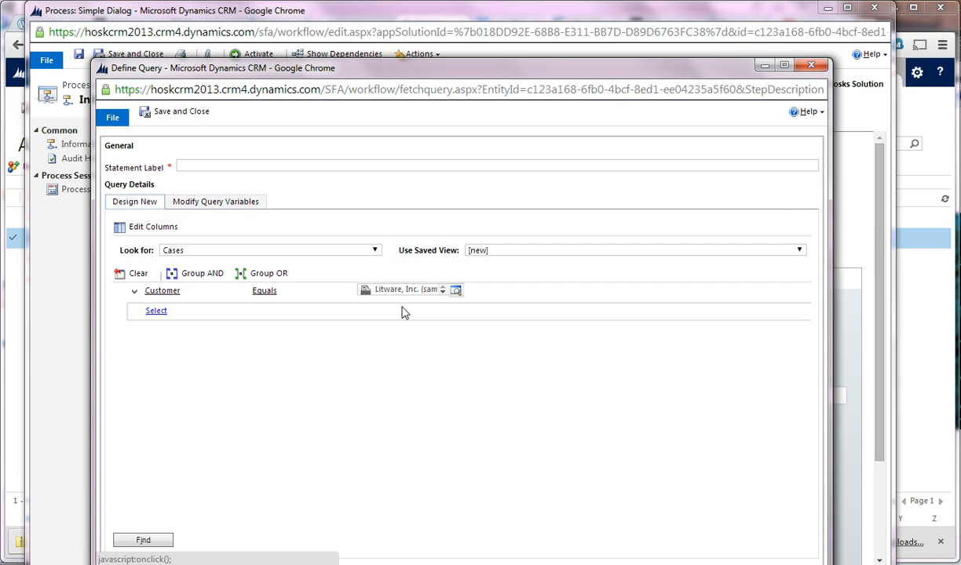
pyautogui.click(418, 290)
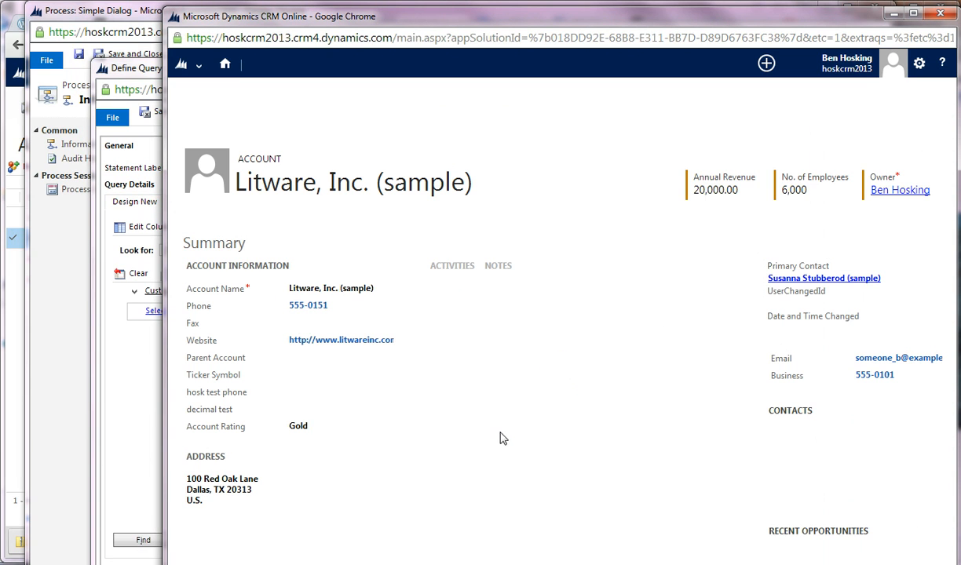
pyautogui.click(941, 14)
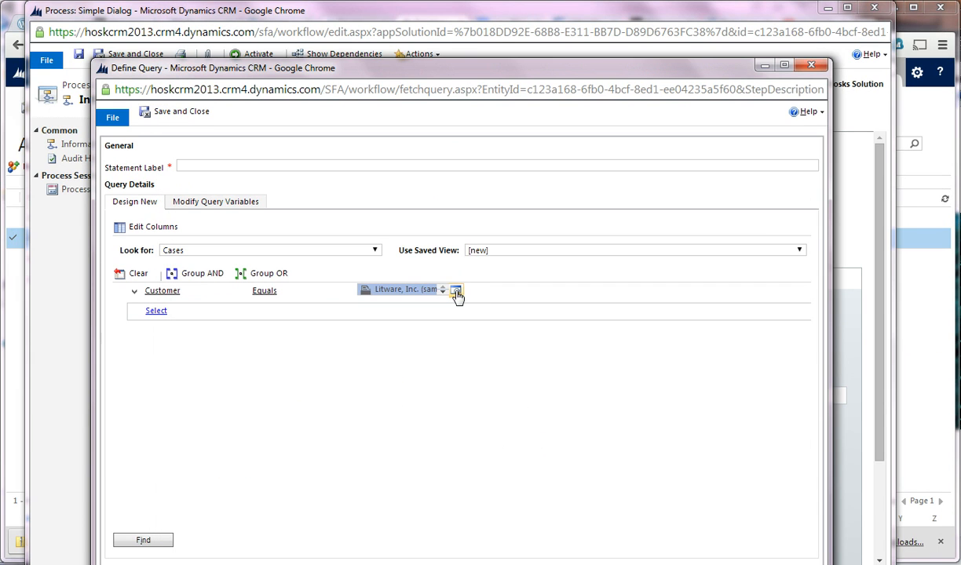
# Remove Litware, Inc. (sample) from the Customer condition and try to open the query variables with the value empty
pyautogui.click(455, 291)
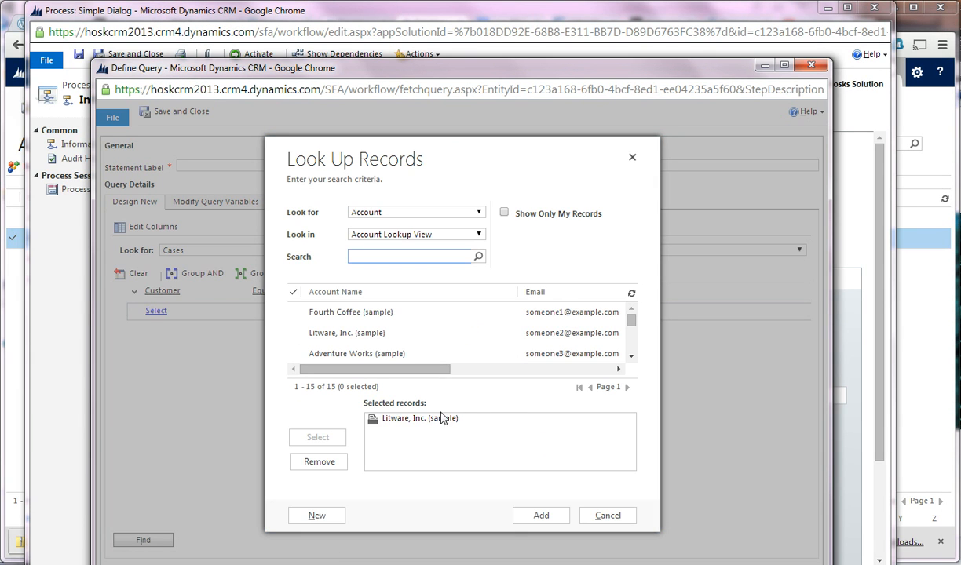
pyautogui.click(423, 418)
pyautogui.click(321, 463)
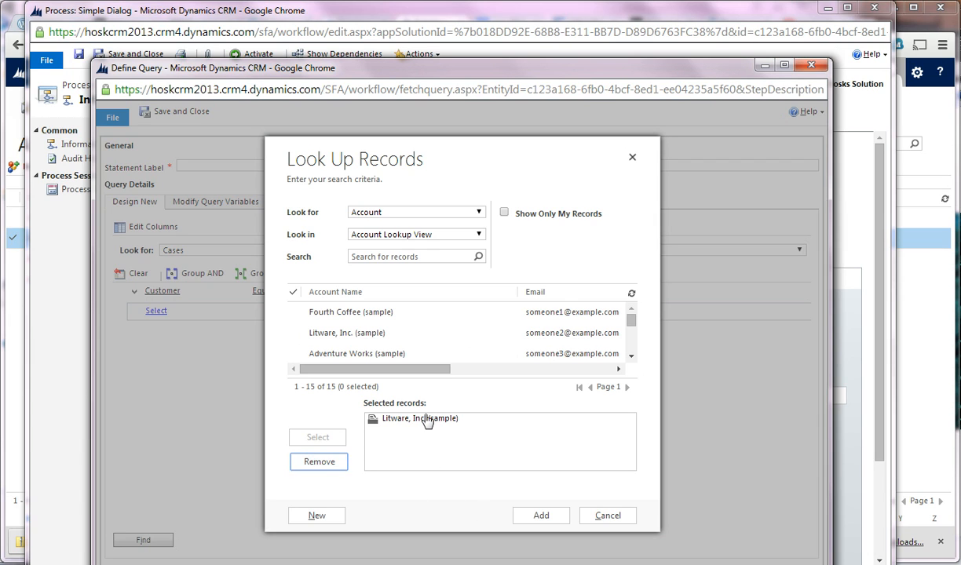
pyautogui.click(428, 420)
pyautogui.click(322, 460)
pyautogui.click(546, 517)
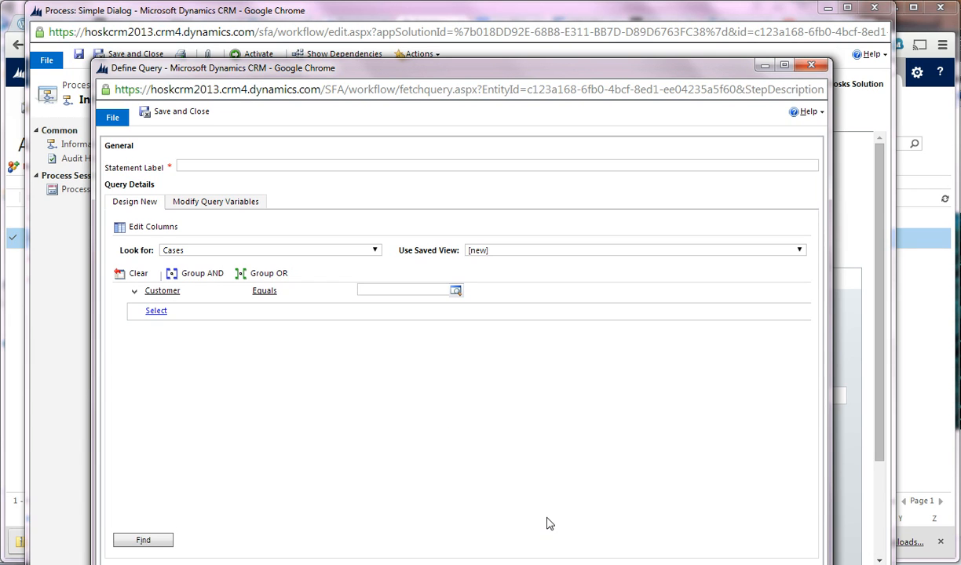
pyautogui.click(241, 201)
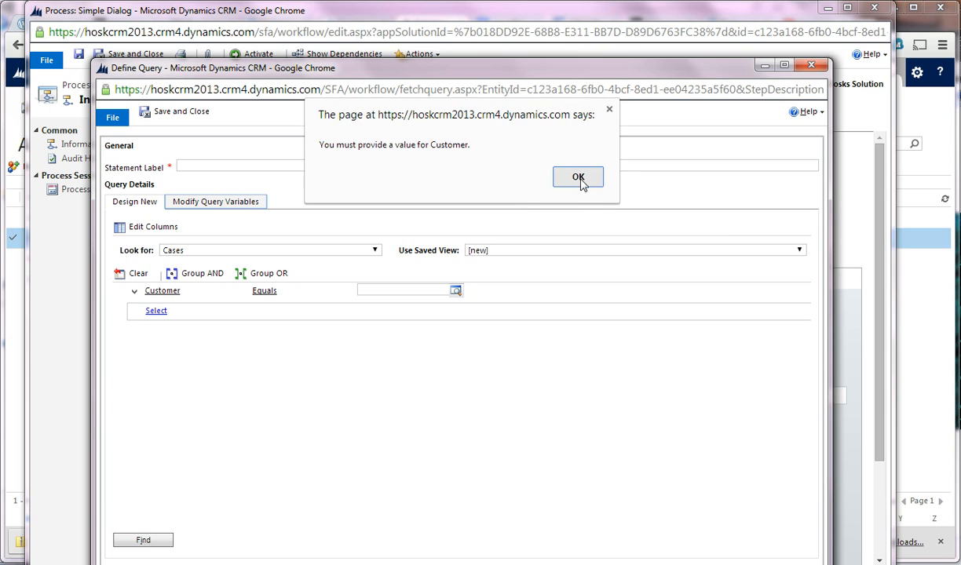
pyautogui.click(578, 177)
# Look up the account Fourth Coffee (sample) and use it as the Customer condition's value
pyautogui.click(455, 291)
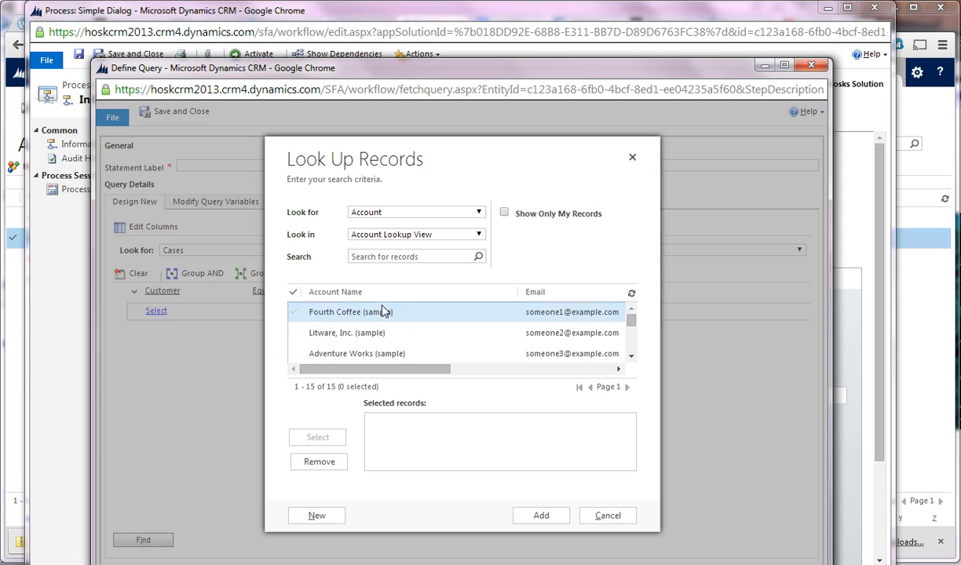
pyautogui.click(384, 311)
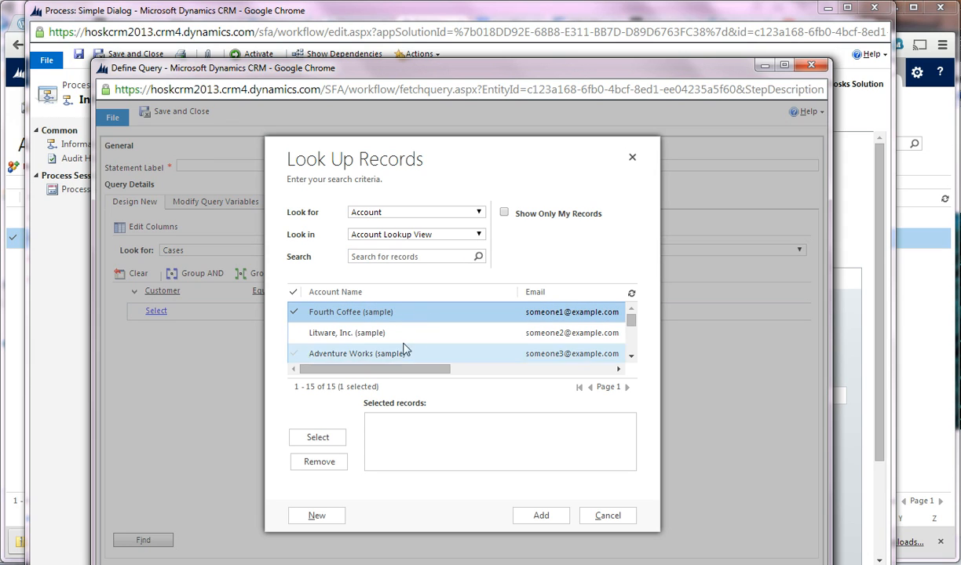
pyautogui.doubleClick(420, 313)
pyautogui.click(541, 515)
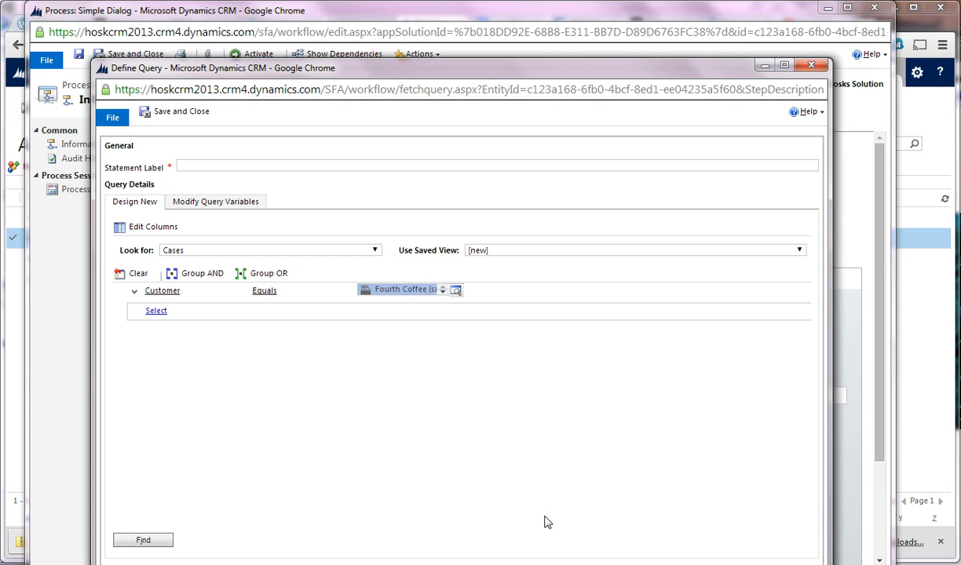
# In the query variables, replace Variable1's fixed value with the dynamic value Account(Account)
pyautogui.click(210, 200)
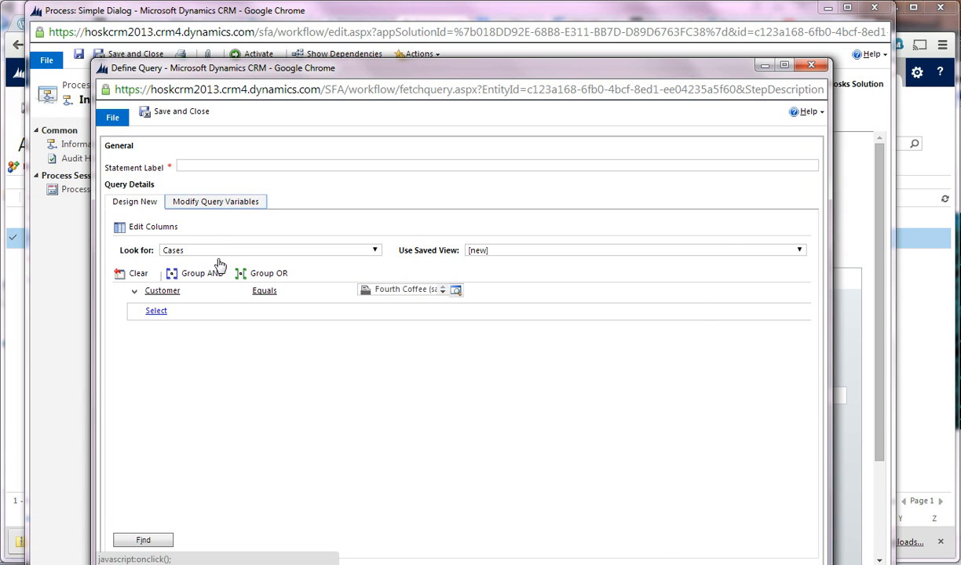
pyautogui.tripleClick(245, 425)
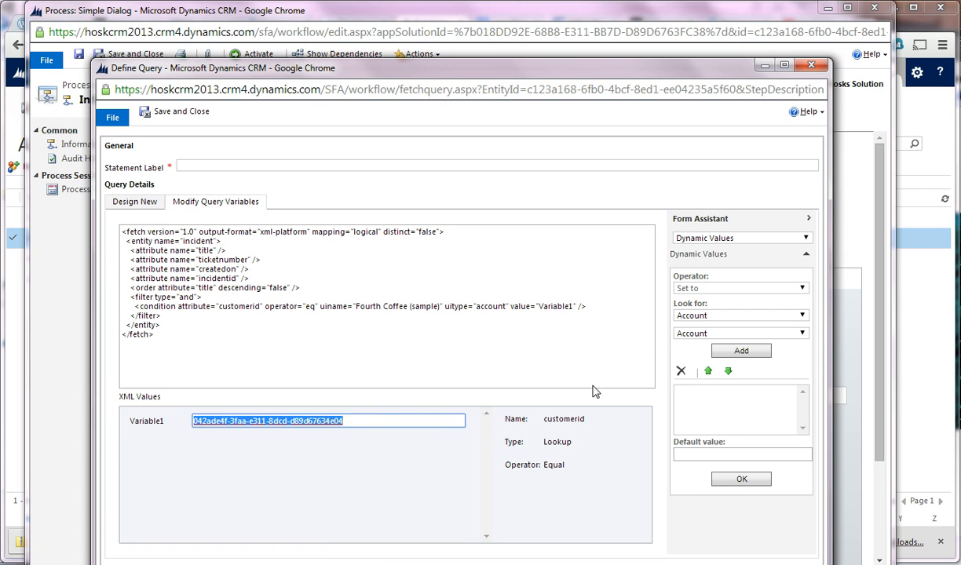
pyautogui.click(406, 492)
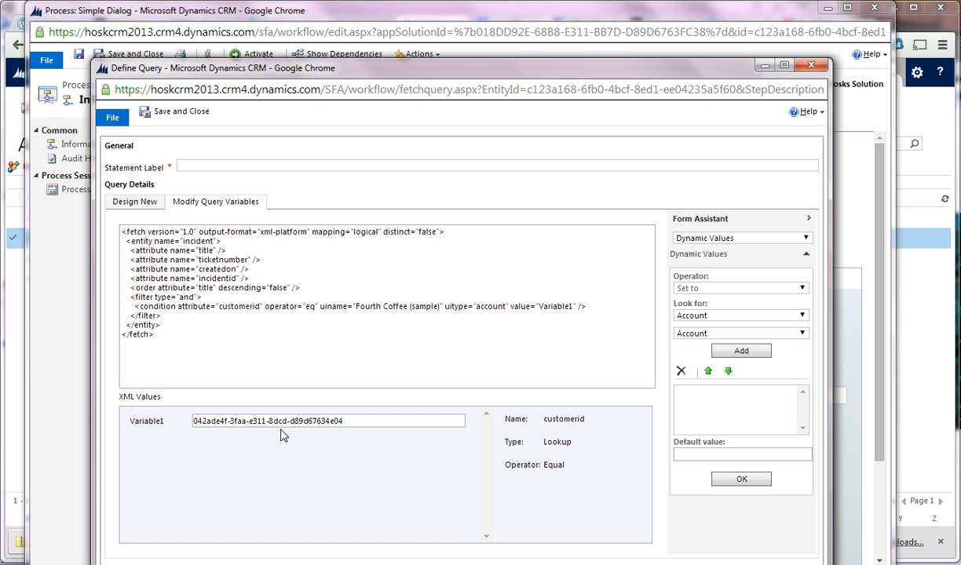
pyautogui.moveTo(350, 420); pyautogui.dragTo(124, 424)
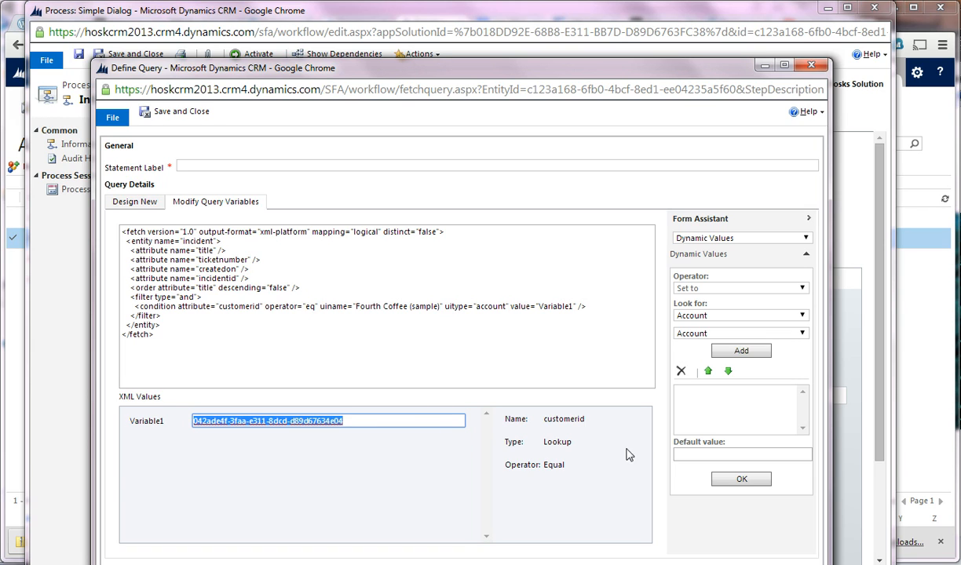
pyautogui.click(738, 350)
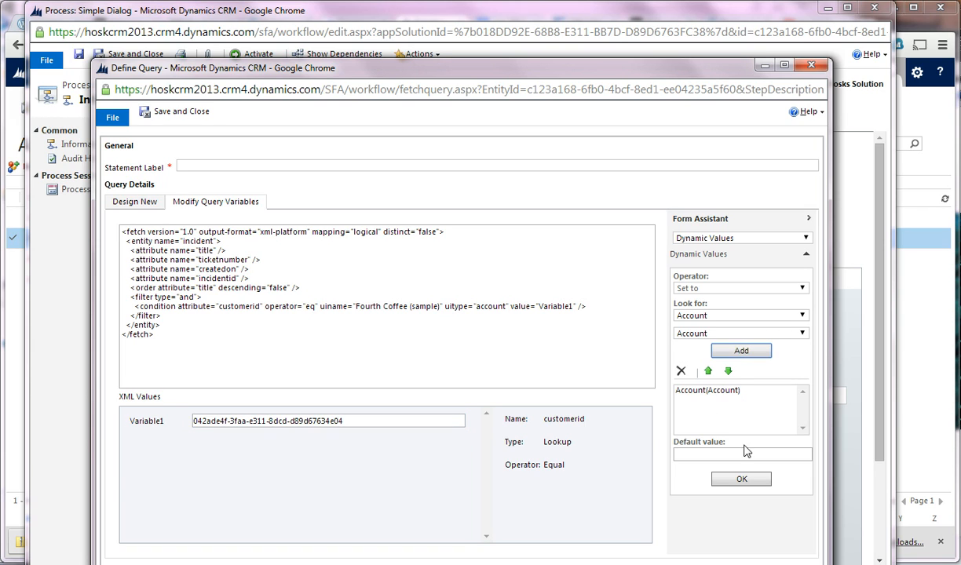
pyautogui.click(742, 479)
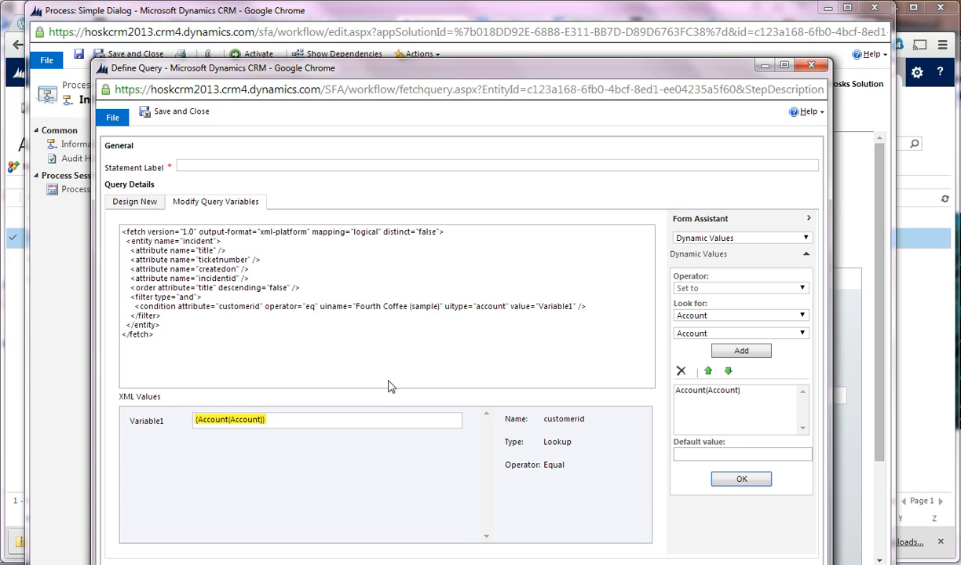
# Label the query statement Select Cases, then save and close the query definition with its modified variable kept
pyautogui.click(269, 164)
pyautogui.write('S')
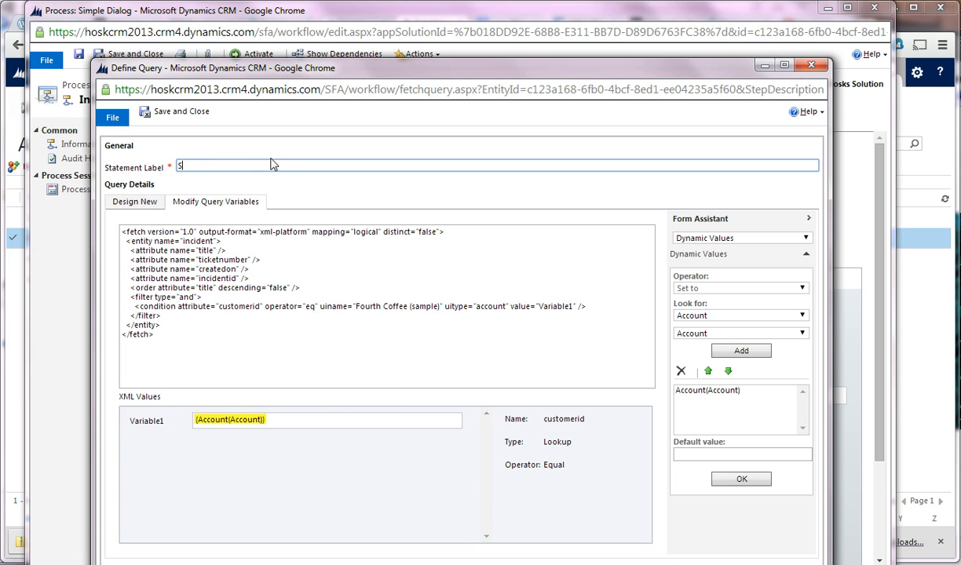
pyautogui.write('elect Case')
pyautogui.press('BackSpace')
pyautogui.write('se')
pyautogui.click(131, 202)
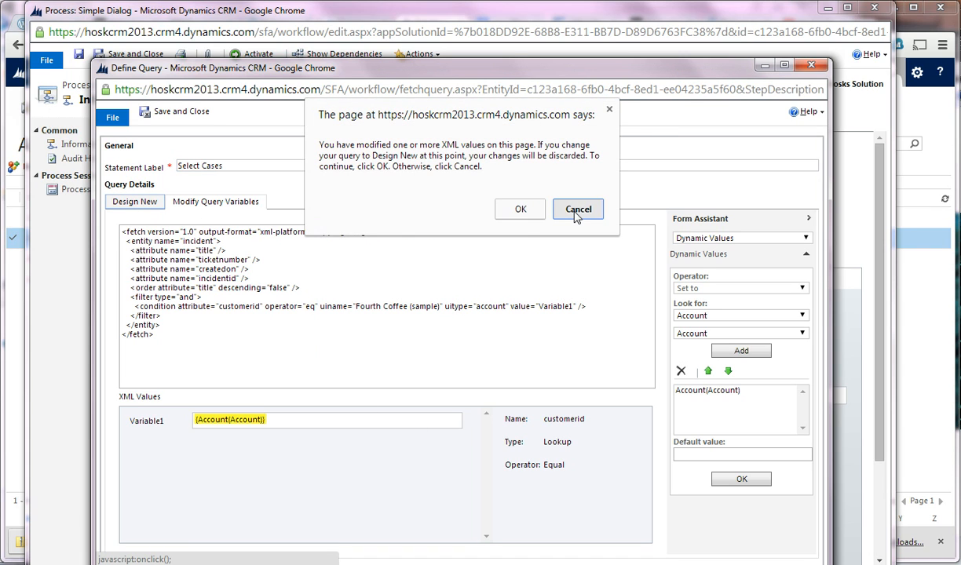
pyautogui.click(577, 210)
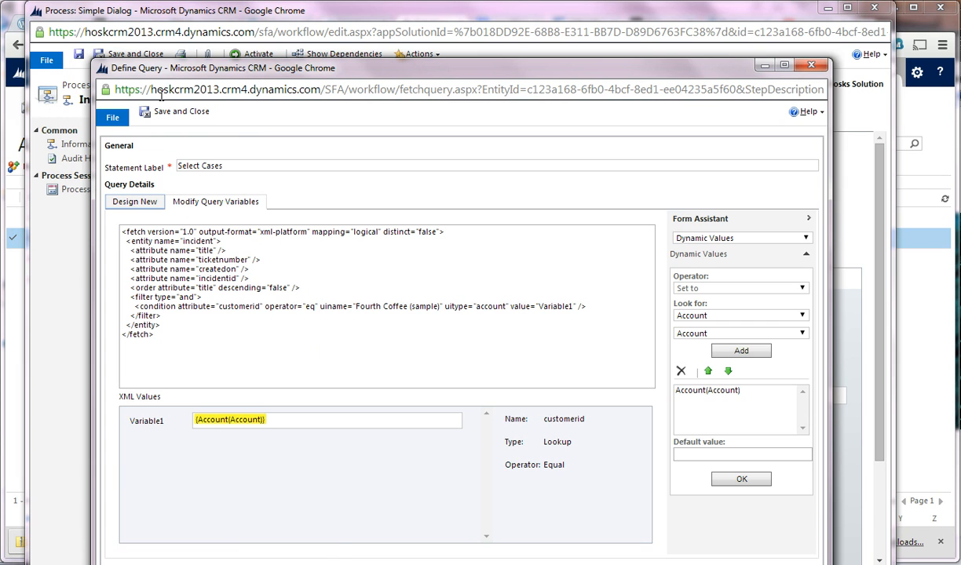
pyautogui.click(159, 111)
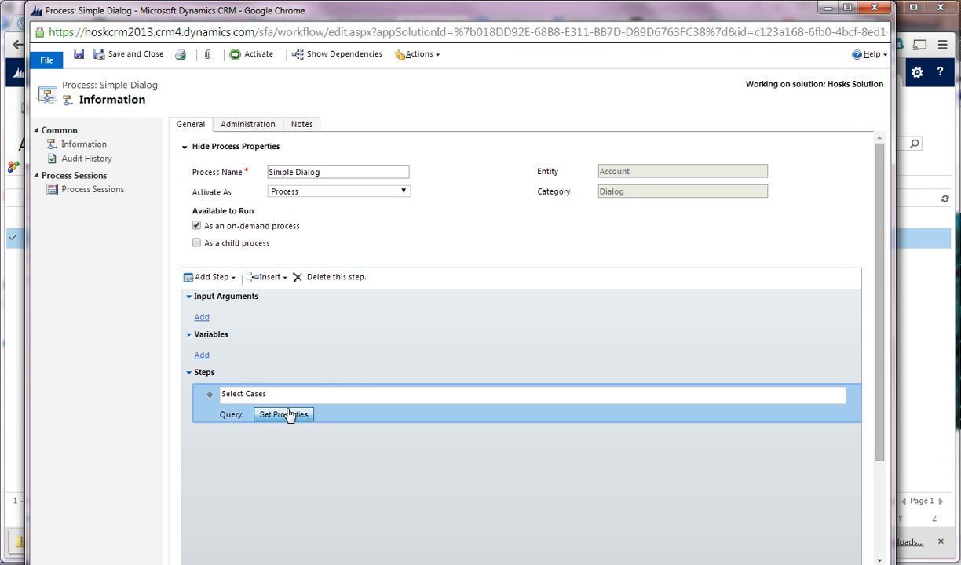
# Add a Page step below the Select Cases query and select its empty row
pyautogui.scroll(-2, 288, 414)
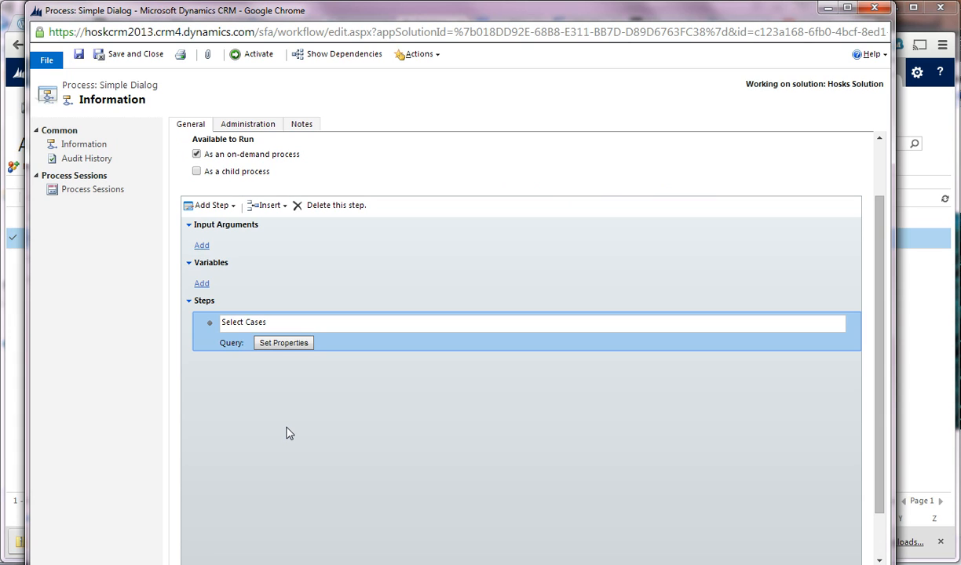
pyautogui.click(222, 205)
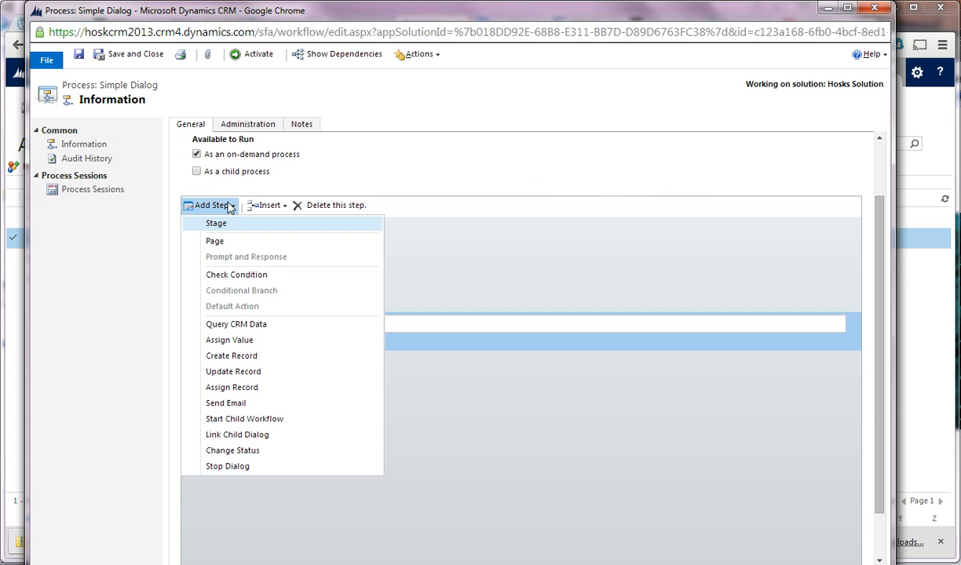
pyautogui.click(248, 243)
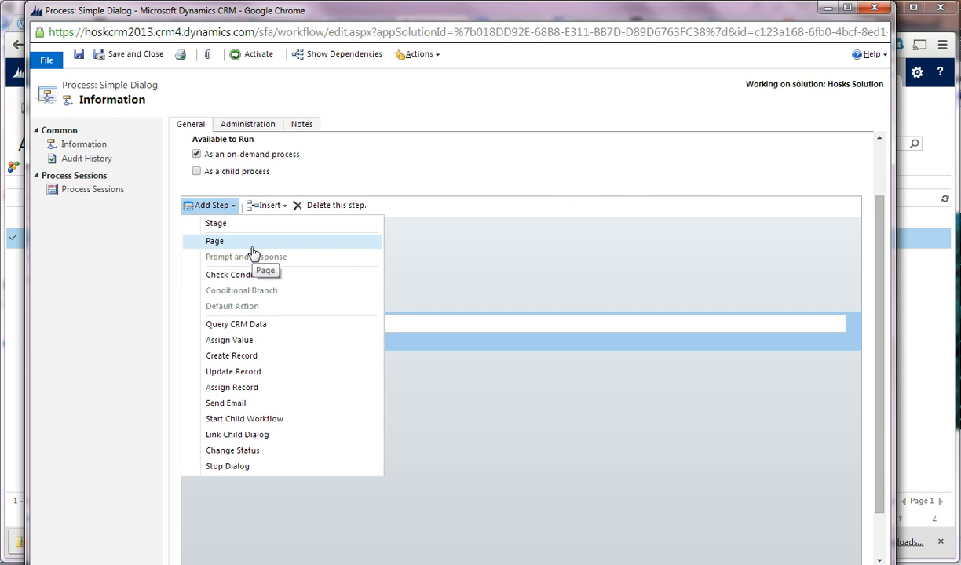
pyautogui.click(225, 205)
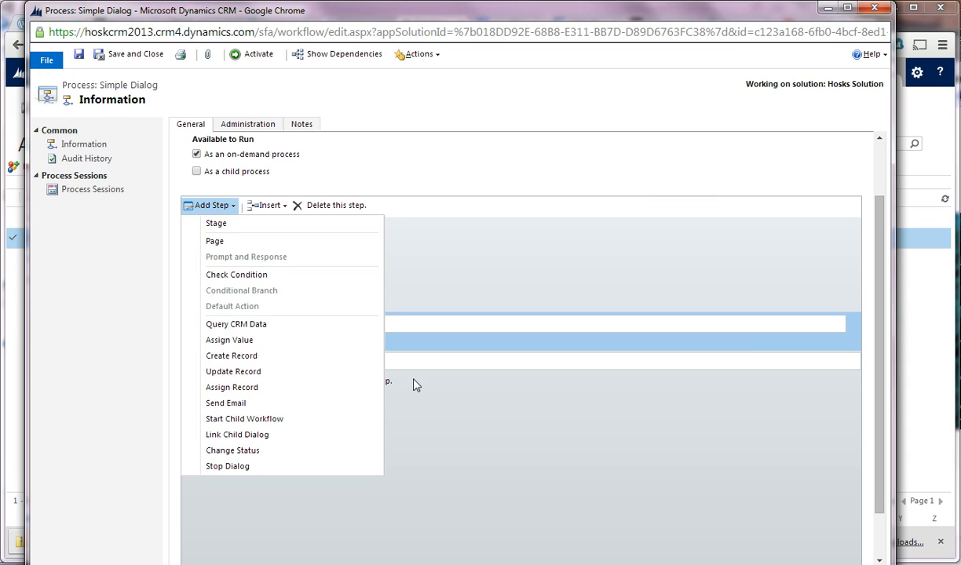
pyautogui.click(437, 440)
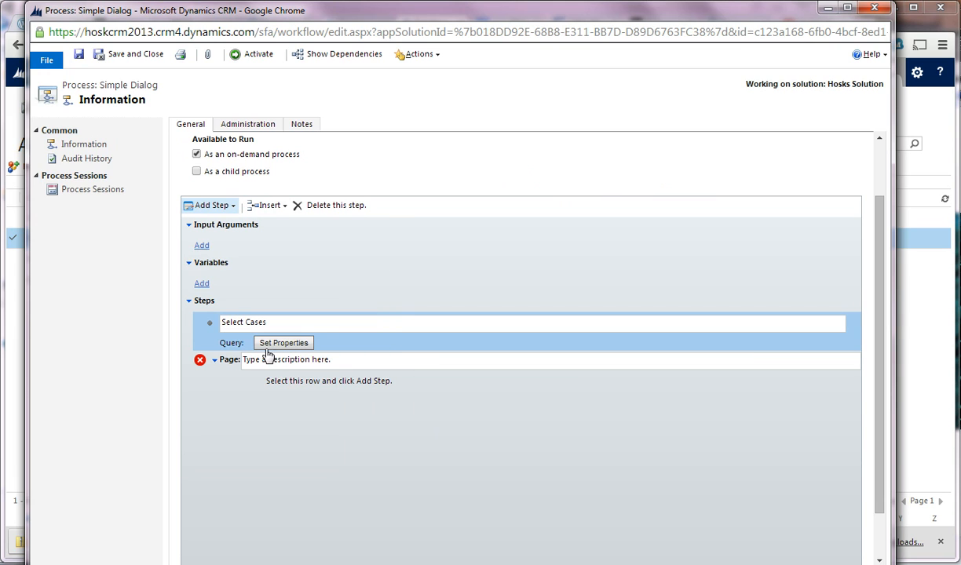
pyautogui.click(274, 385)
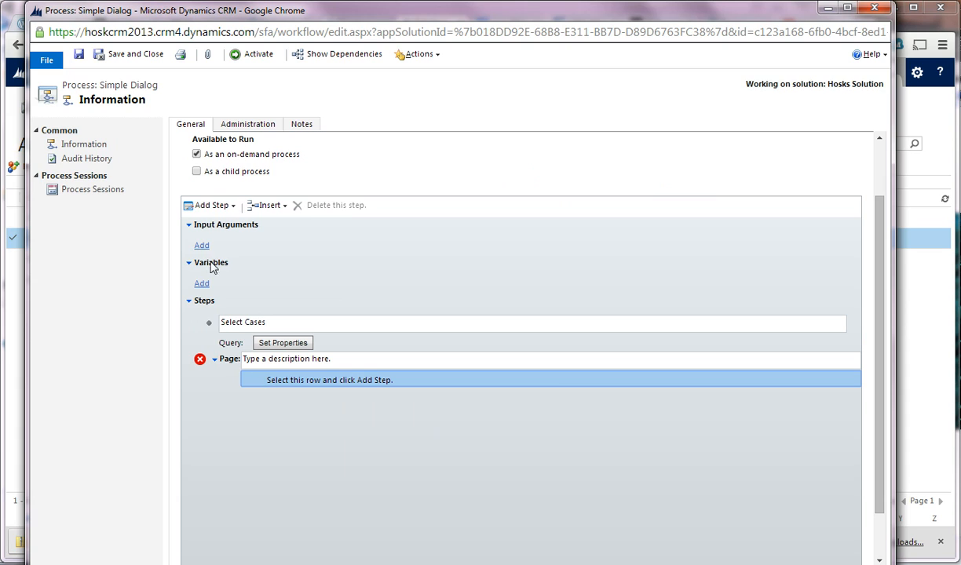
pyautogui.click(227, 207)
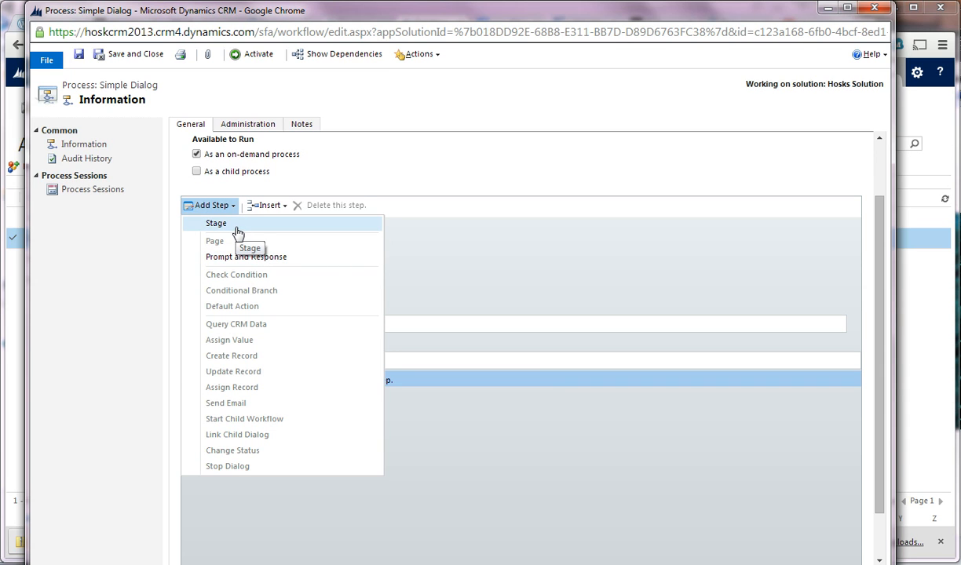
pyautogui.click(251, 229)
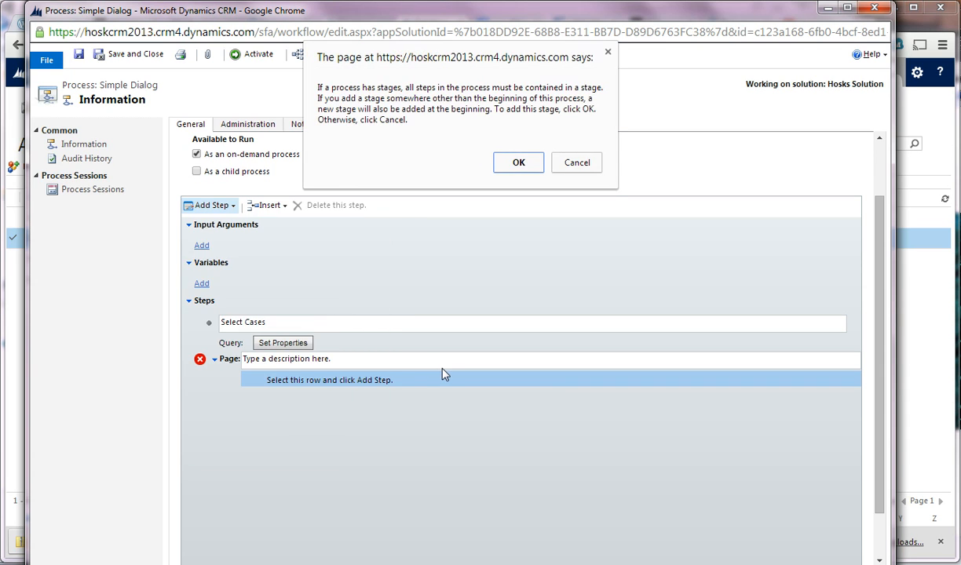
pyautogui.click(577, 165)
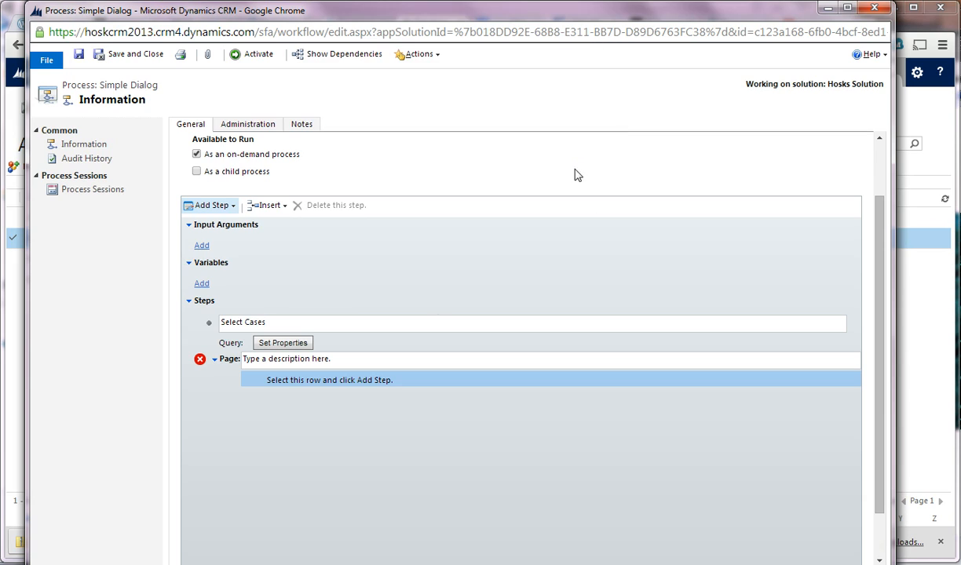
# Add a Prompt and Response step inside the page and open its properties
pyautogui.click(215, 206)
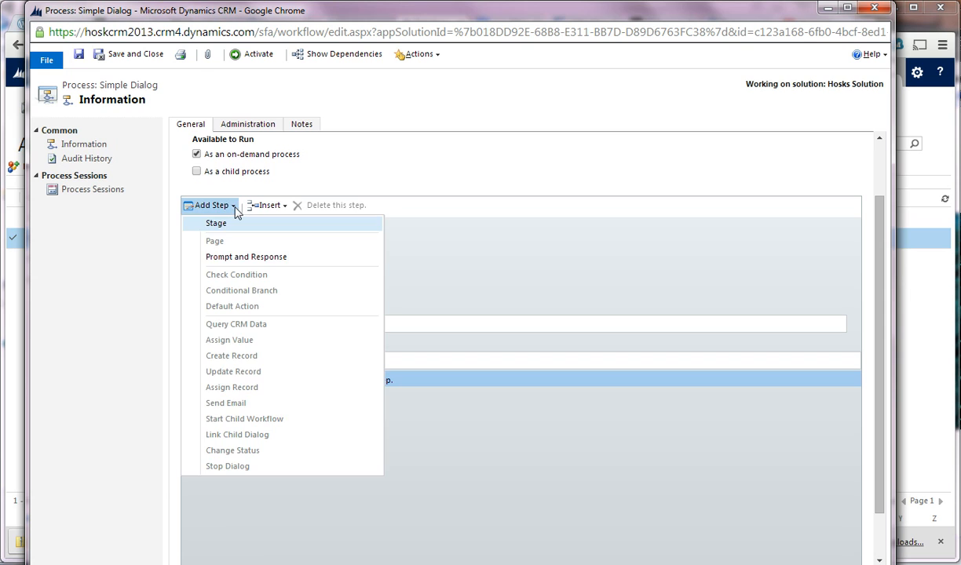
pyautogui.click(251, 259)
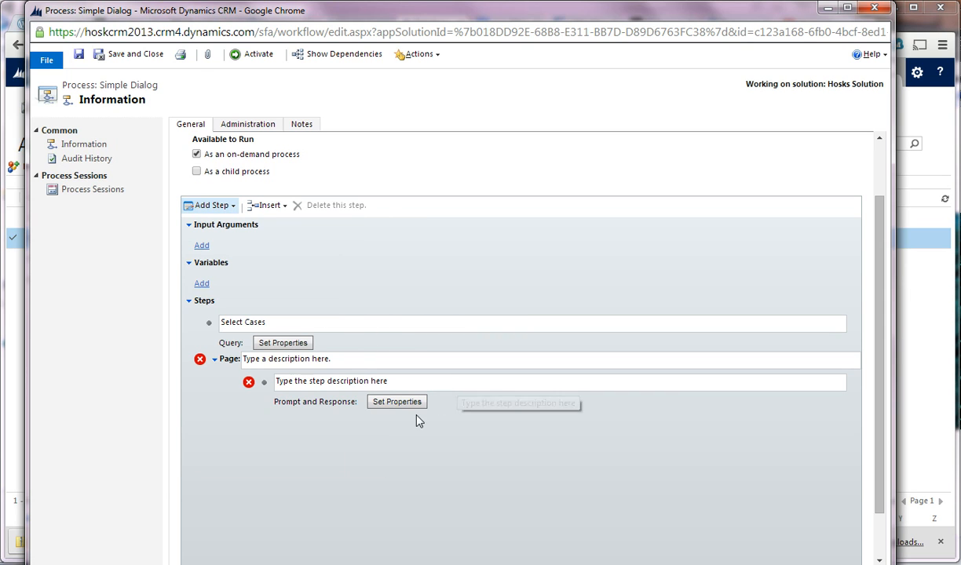
pyautogui.click(389, 407)
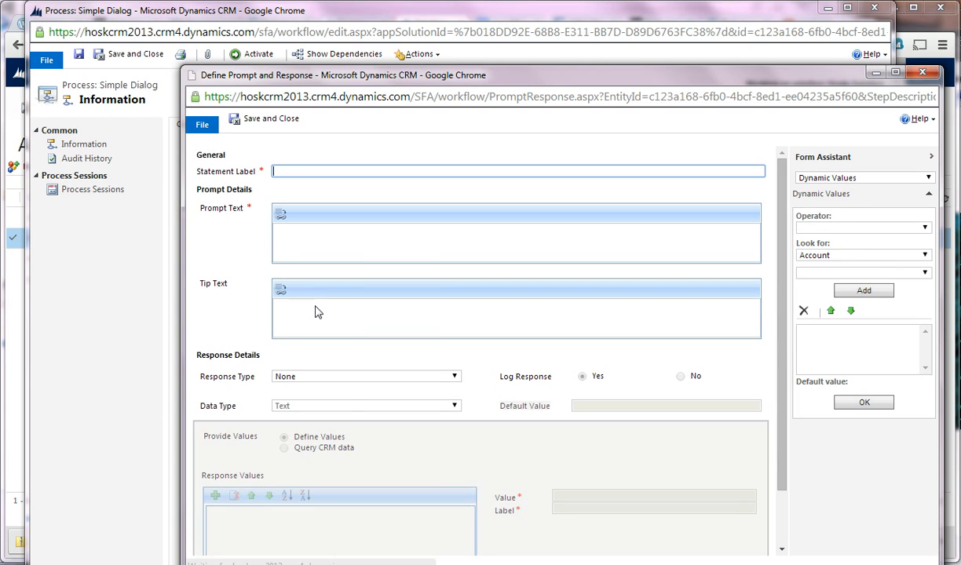
# Examine the prompt's text fields, the entities available for dynamic values and the response types, then close the properties without saving
pyautogui.click(300, 236)
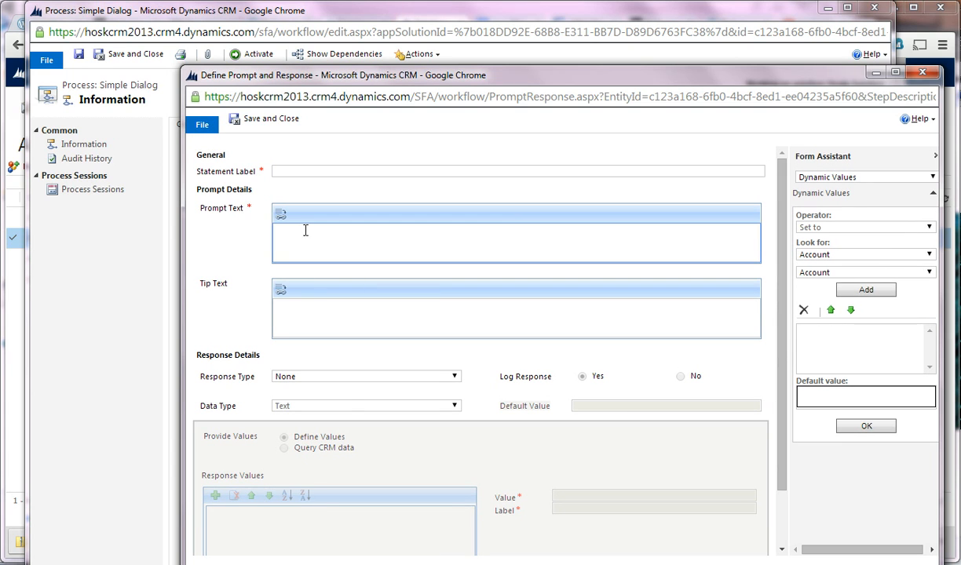
pyautogui.click(300, 171)
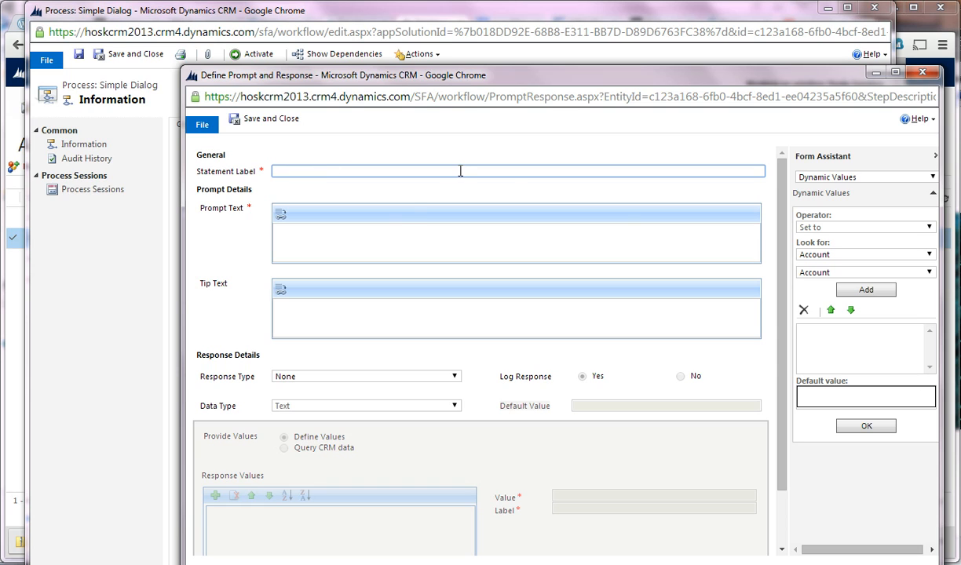
pyautogui.click(854, 256)
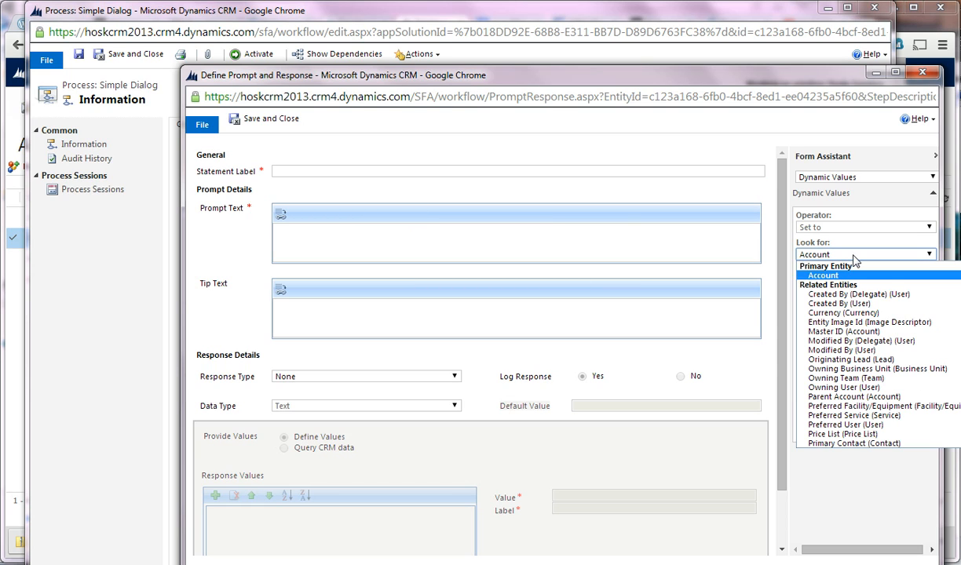
pyautogui.click(854, 274)
pyautogui.click(842, 259)
pyautogui.click(438, 243)
pyautogui.scroll(-1, 422, 417)
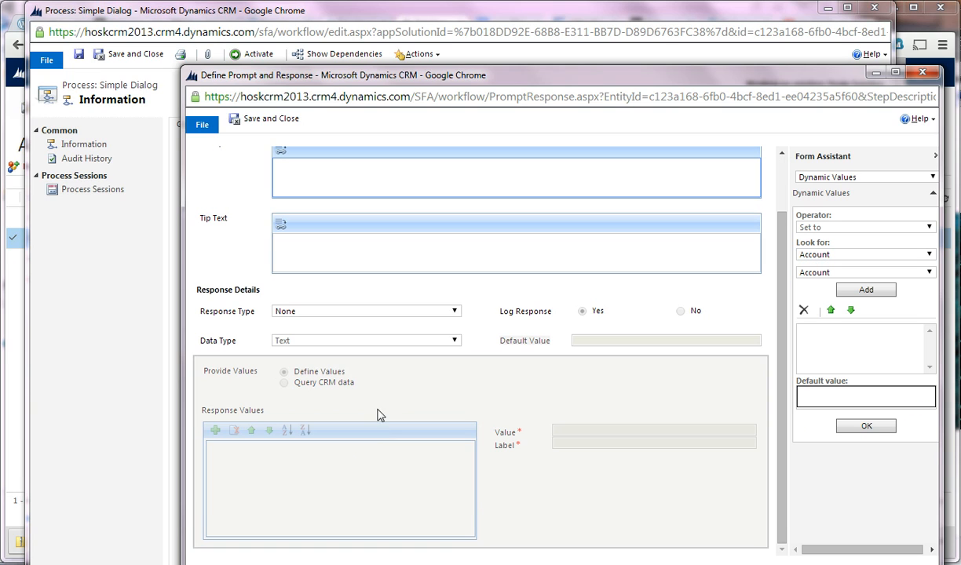
pyautogui.click(310, 313)
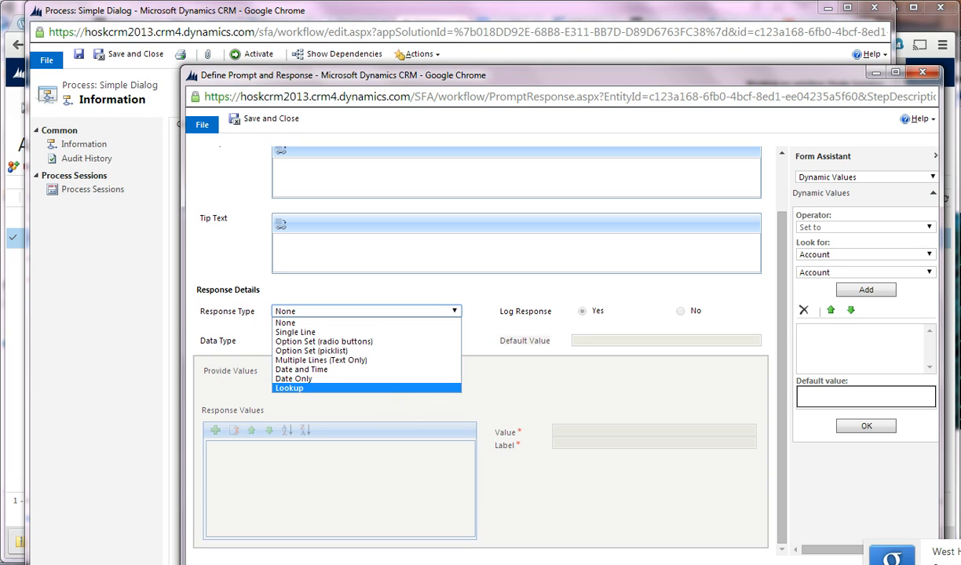
pyautogui.click(492, 486)
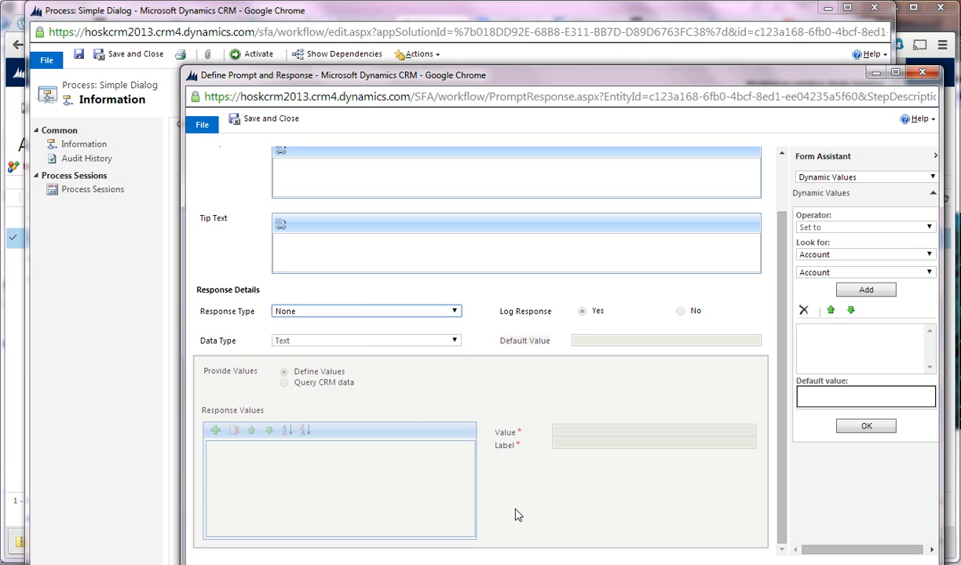
pyautogui.scroll(2, 518, 515)
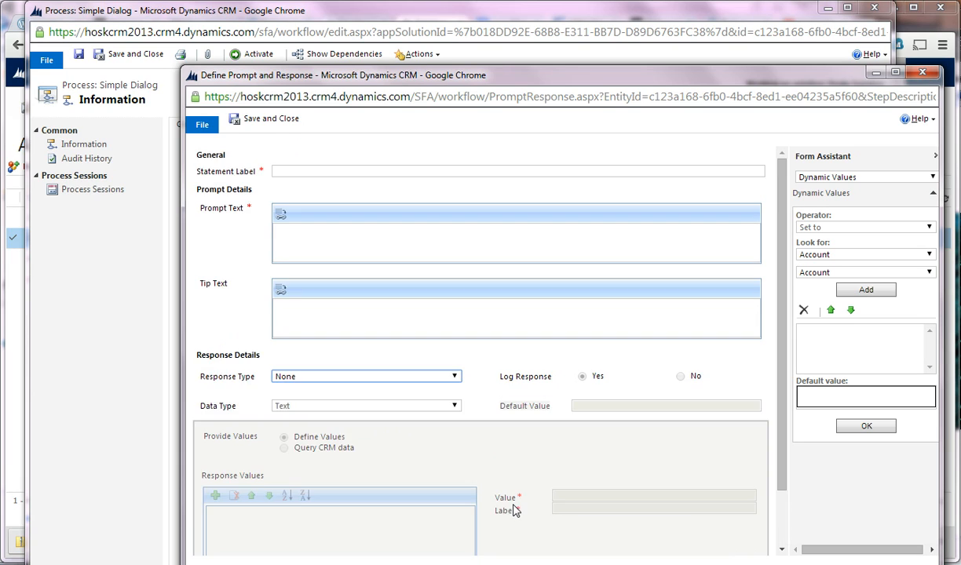
pyautogui.scroll(-2, 514, 510)
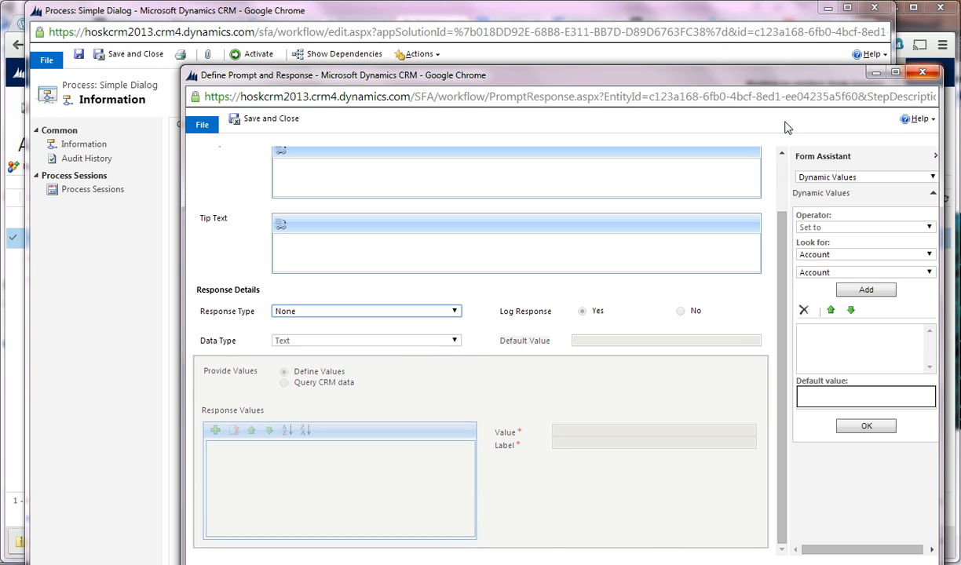
pyautogui.click(922, 72)
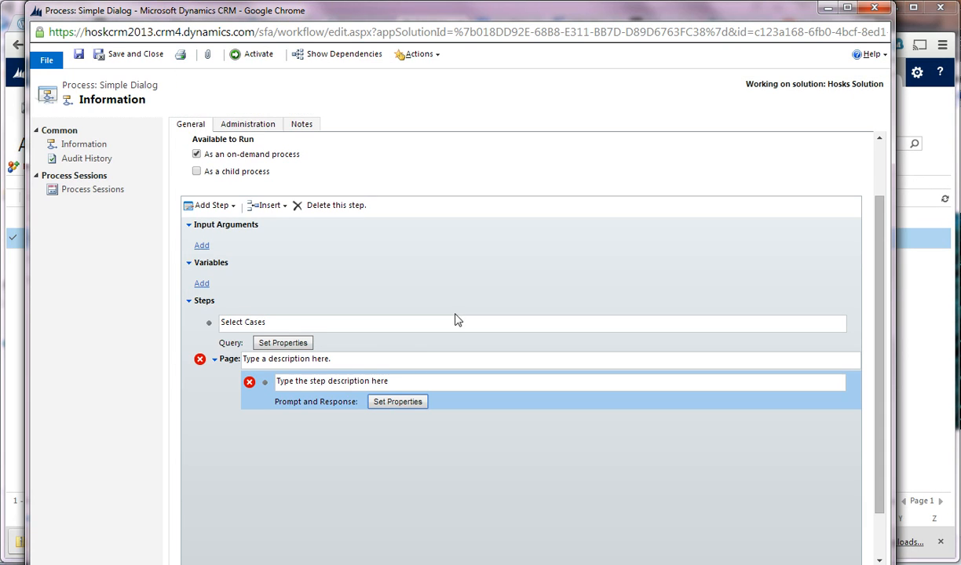
# Save the Simple Dialog process and bring the main CRM window with the solutions list to the front
pyautogui.click(77, 55)
pyautogui.click(8, 330)
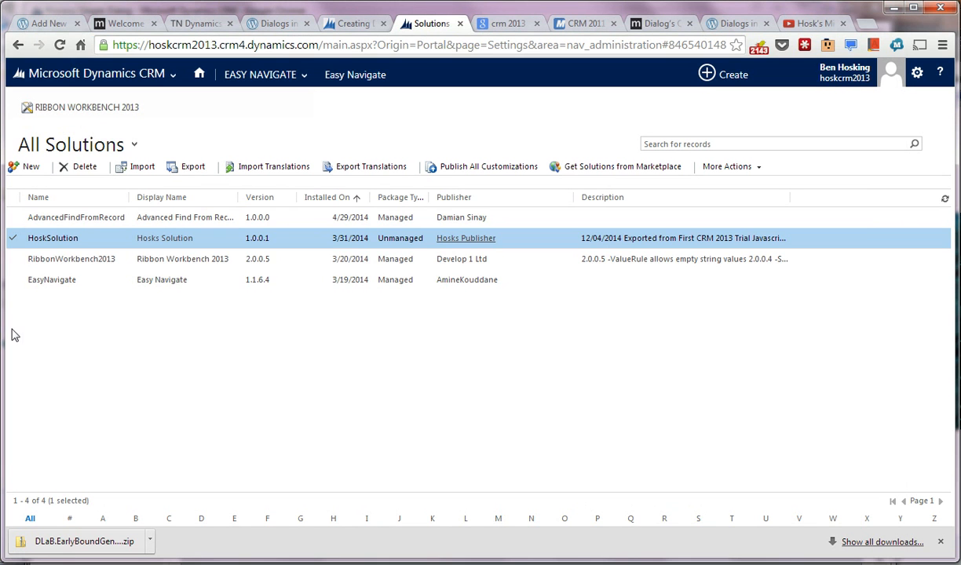
# Open the Average order shipment time (sample) case from the Service area's active cases
pyautogui.click(171, 76)
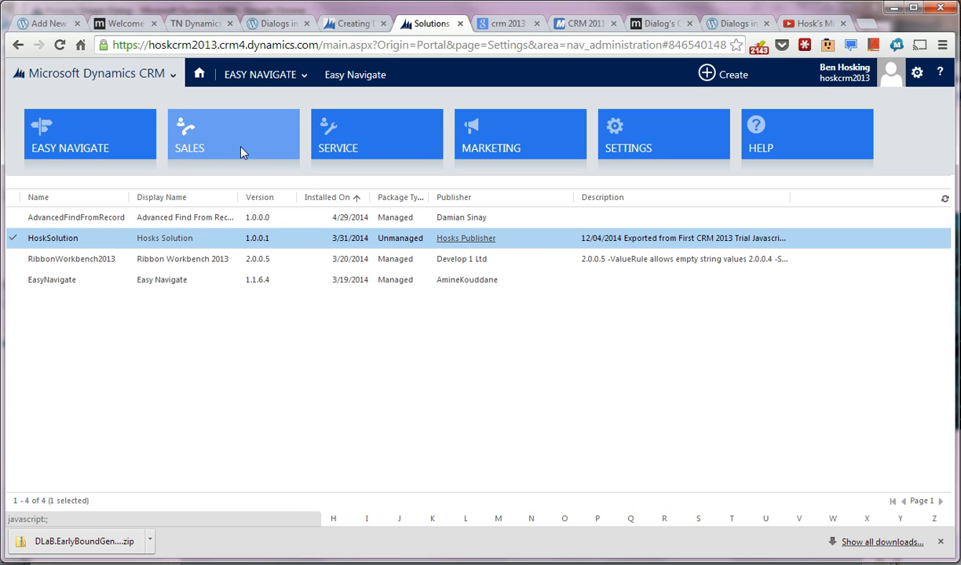
pyautogui.click(345, 137)
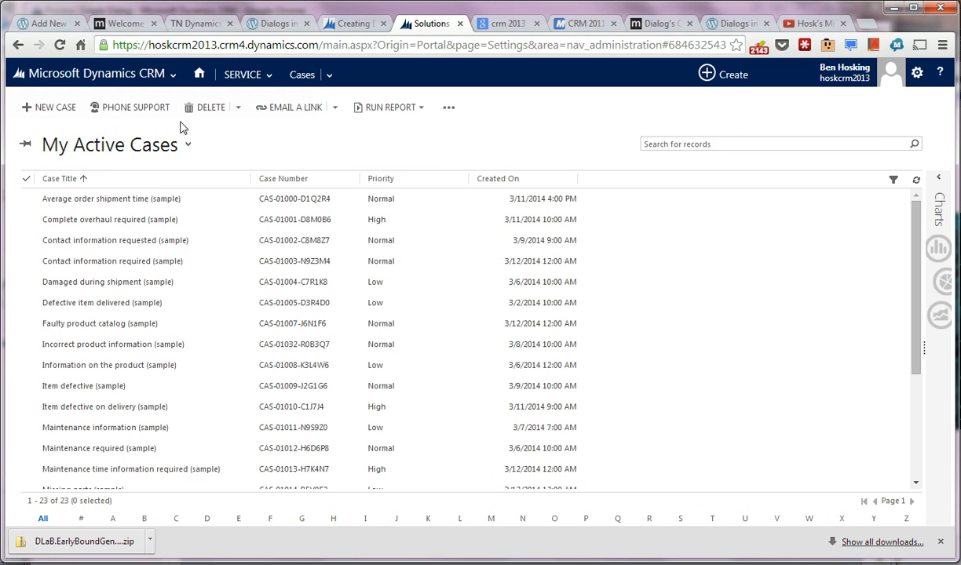
pyautogui.click(154, 200)
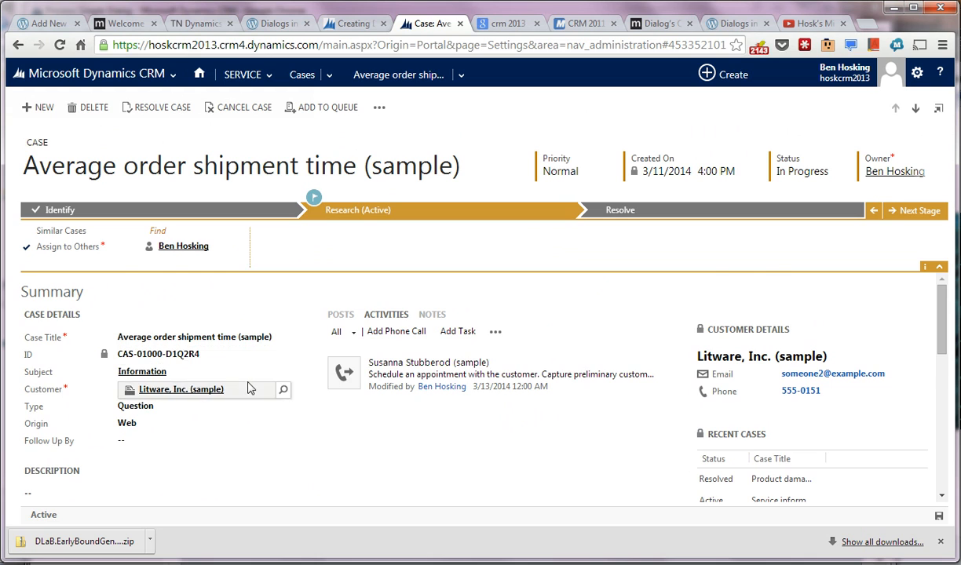
# Examine the options available in the case's Origin field without changing it
pyautogui.scroll(-1, 243, 385)
pyautogui.click(220, 434)
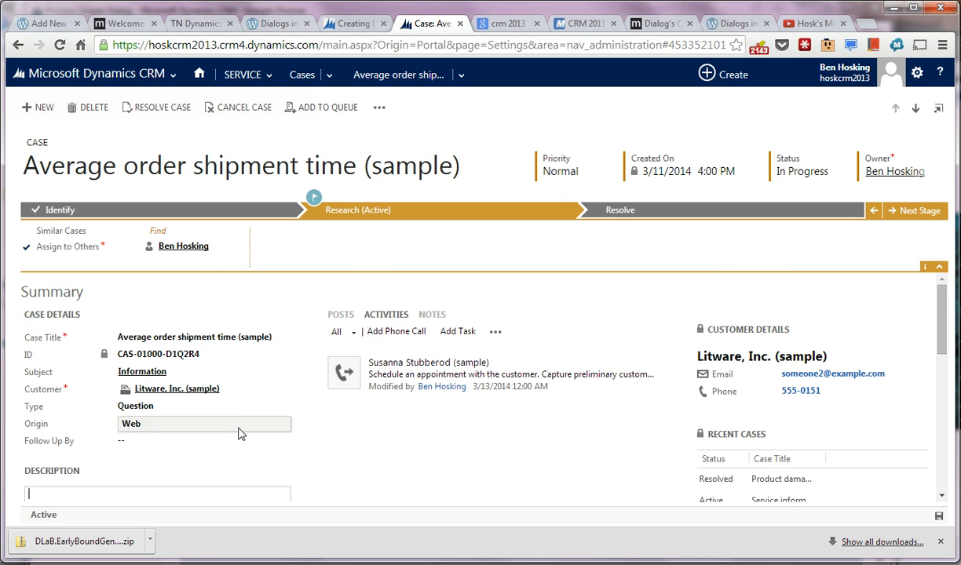
pyautogui.scroll(-1, 238, 427)
pyautogui.click(240, 370)
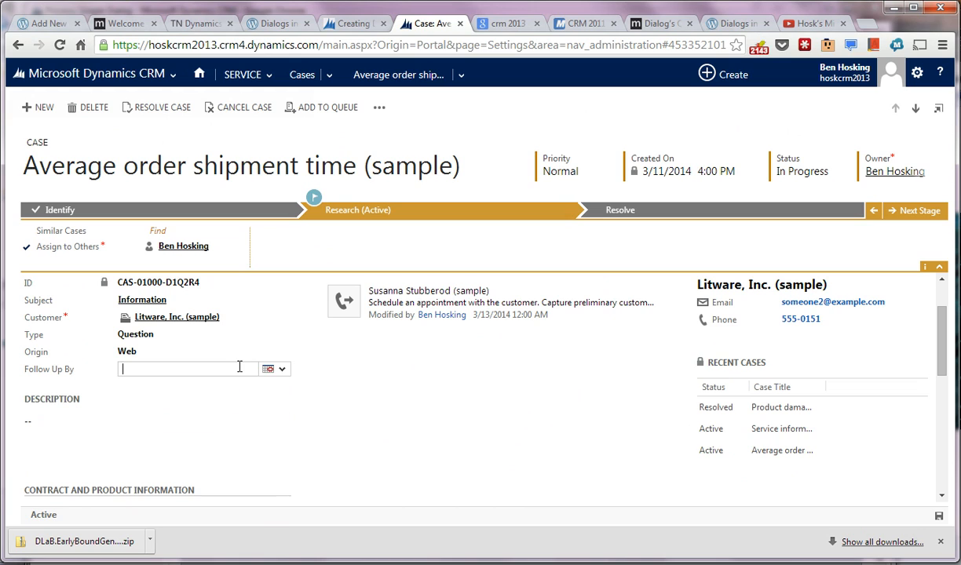
pyautogui.click(213, 352)
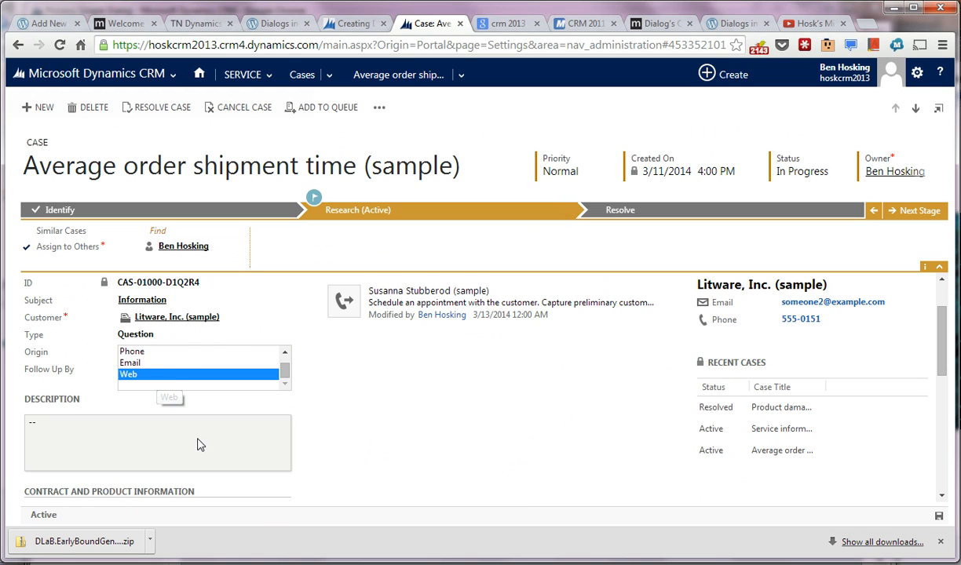
pyautogui.click(322, 389)
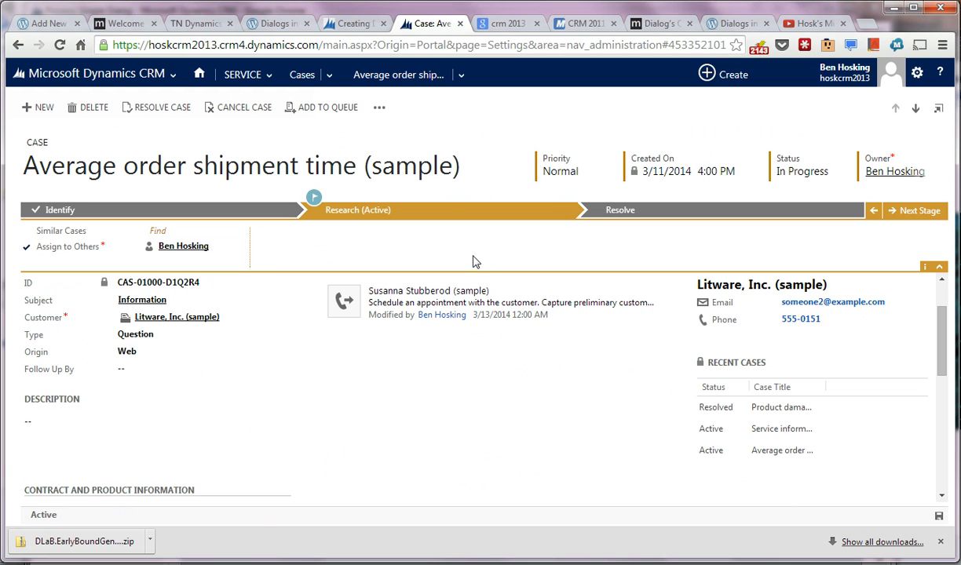
# Open the case's form in the Form Editor and reposition its window so the whole form fits on screen
pyautogui.click(379, 109)
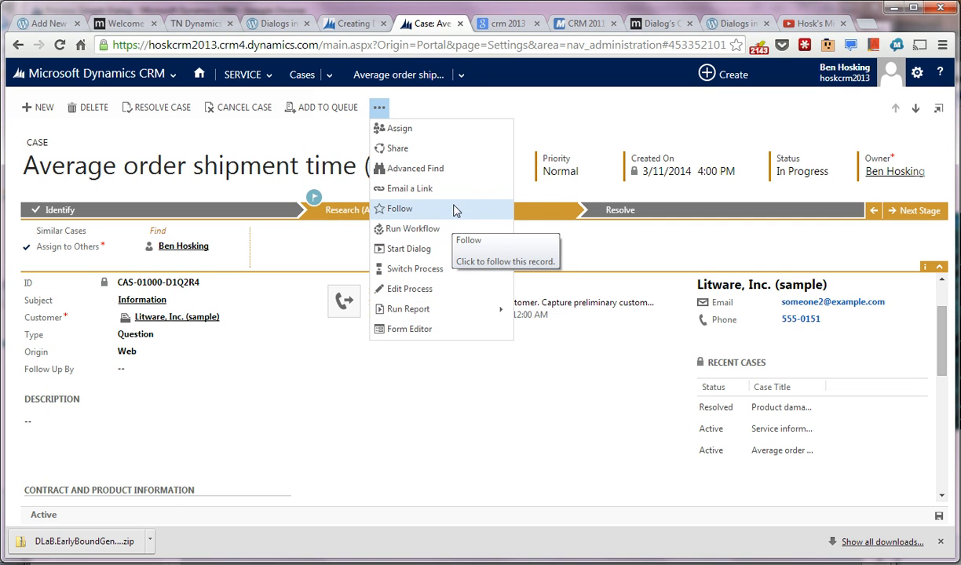
pyautogui.click(456, 328)
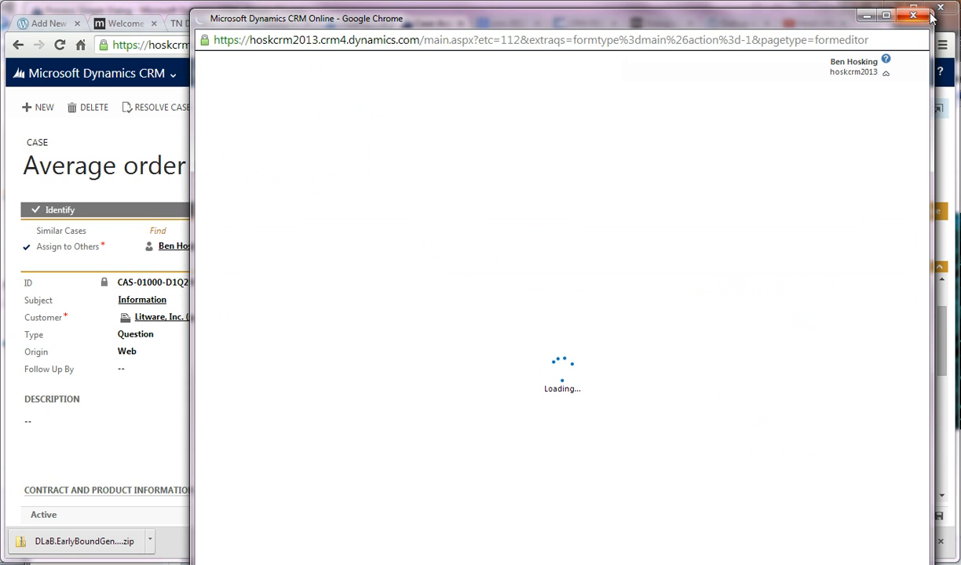
pyautogui.moveTo(931, 12); pyautogui.dragTo(900, 73)
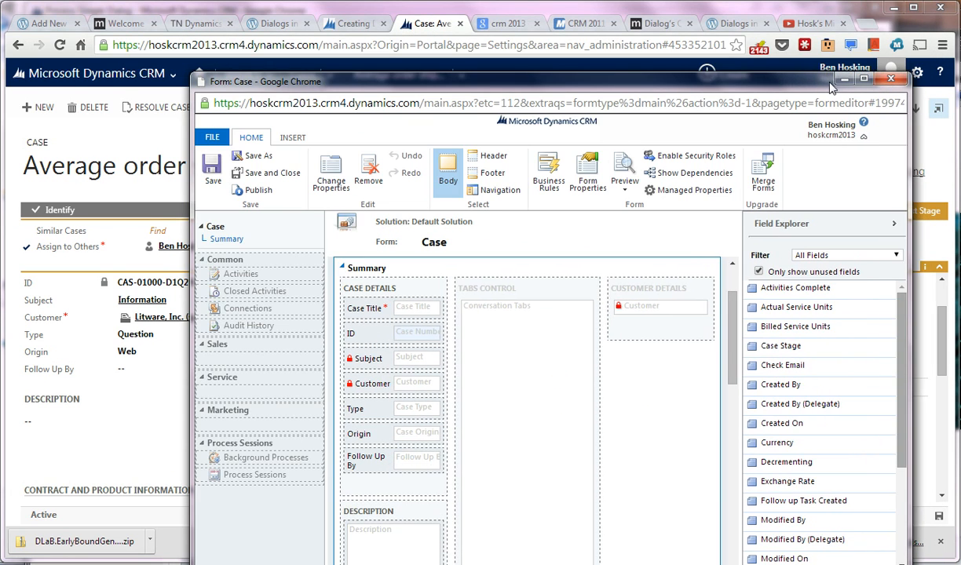
pyautogui.moveTo(773, 78); pyautogui.dragTo(652, 25)
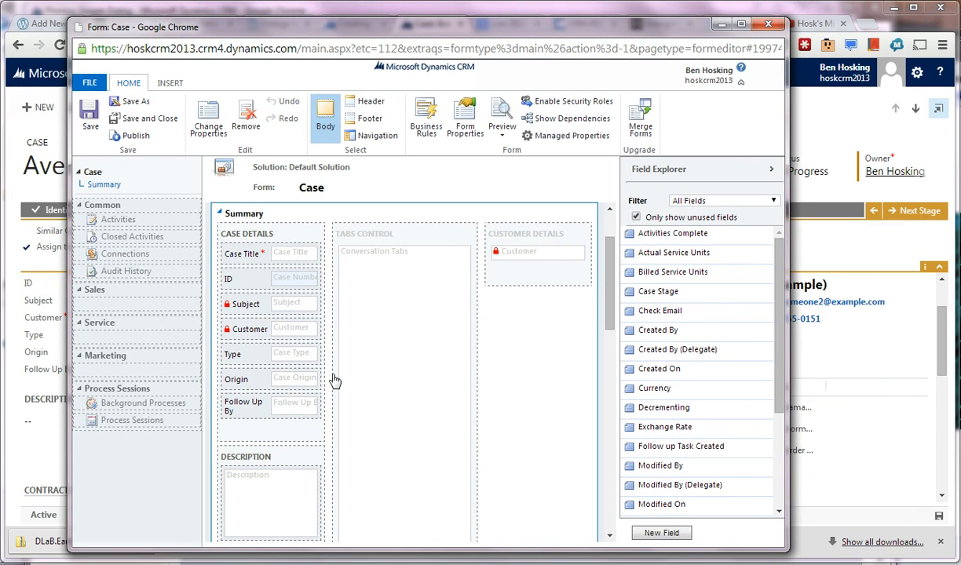
# Open the Origin field's definition from its field properties and check the label and value of the Phone option
pyautogui.click(279, 371)
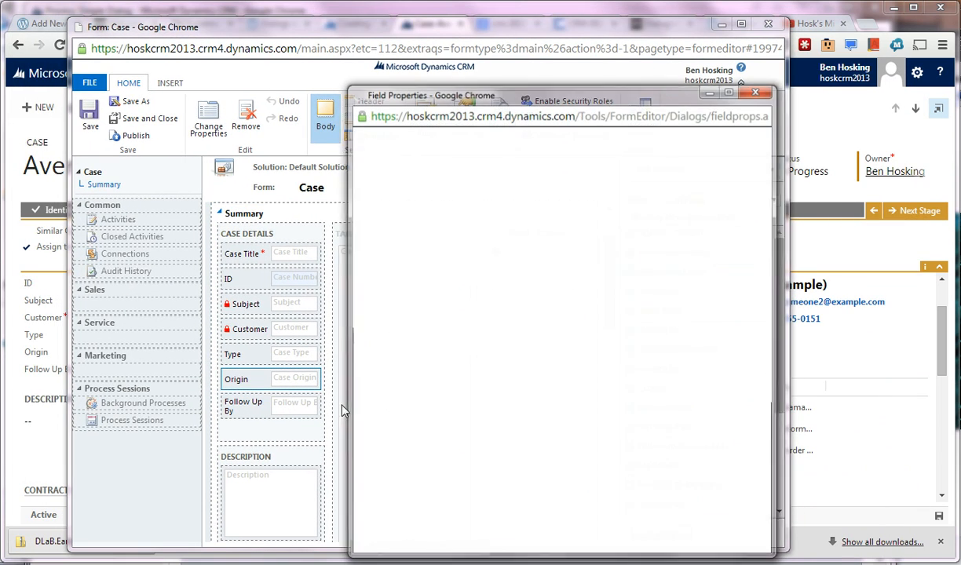
pyautogui.click(525, 203)
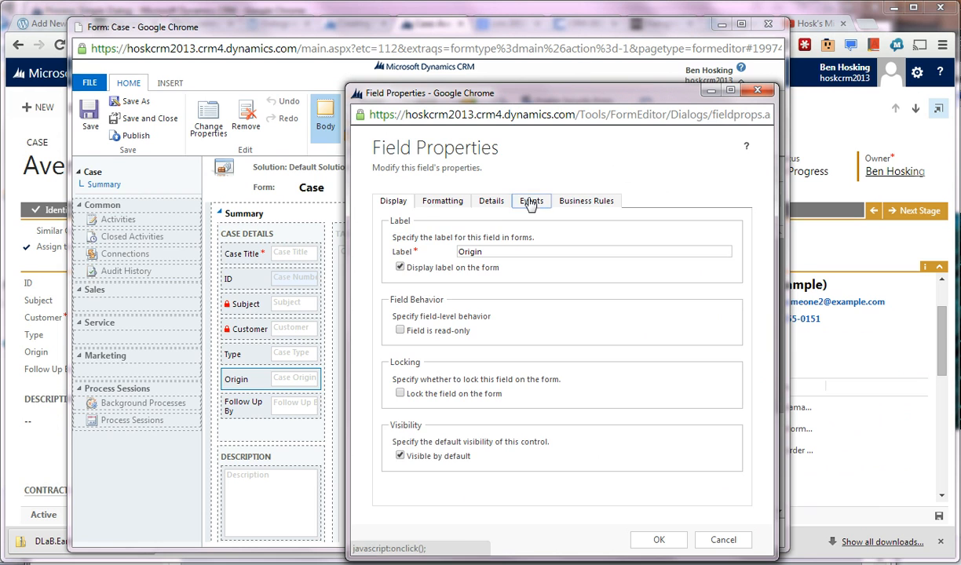
pyautogui.click(483, 201)
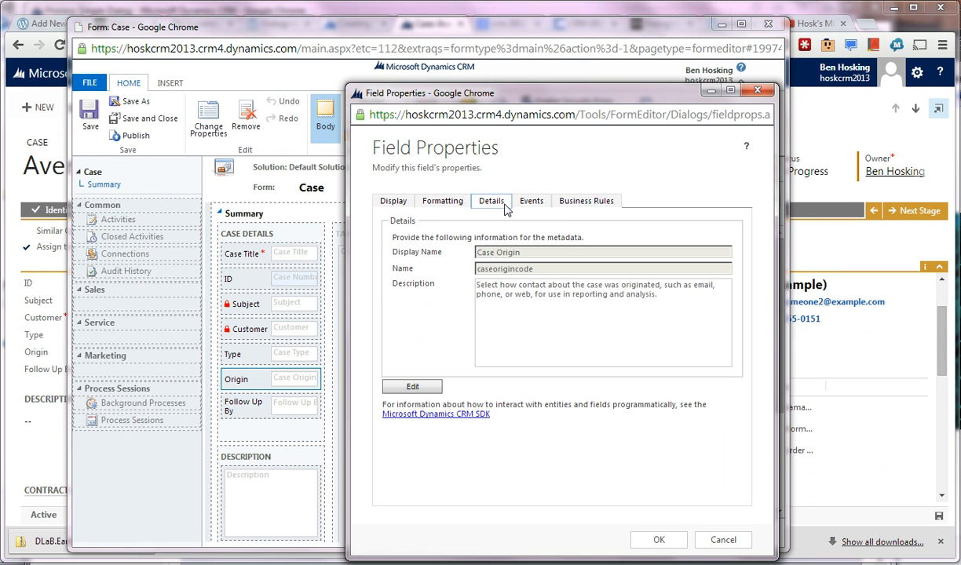
pyautogui.click(397, 384)
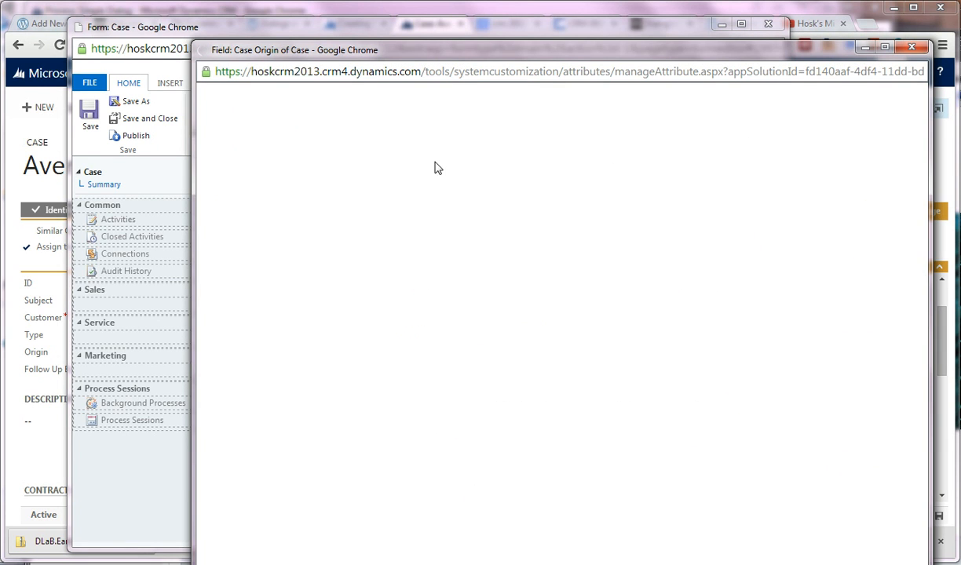
pyautogui.moveTo(430, 52); pyautogui.dragTo(387, 38)
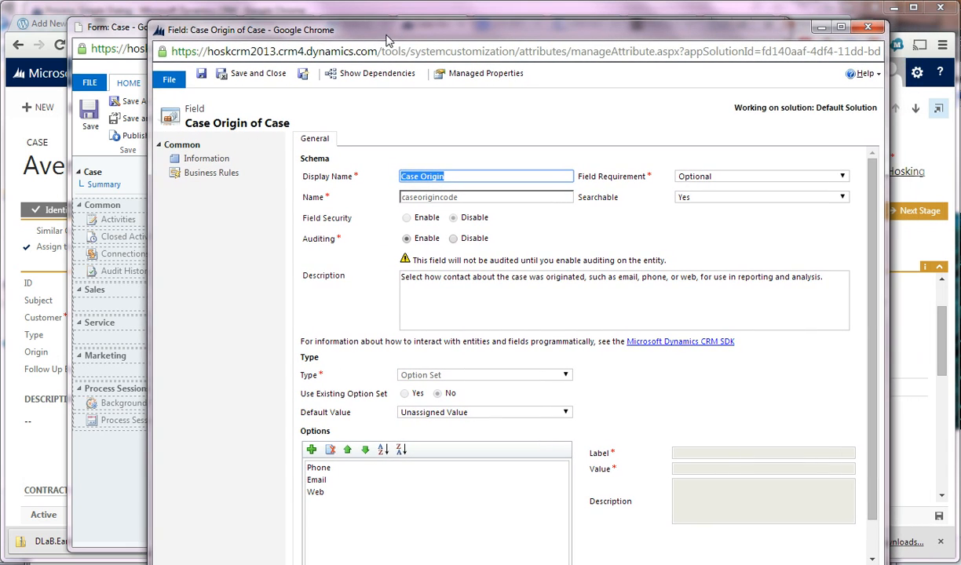
pyautogui.click(330, 468)
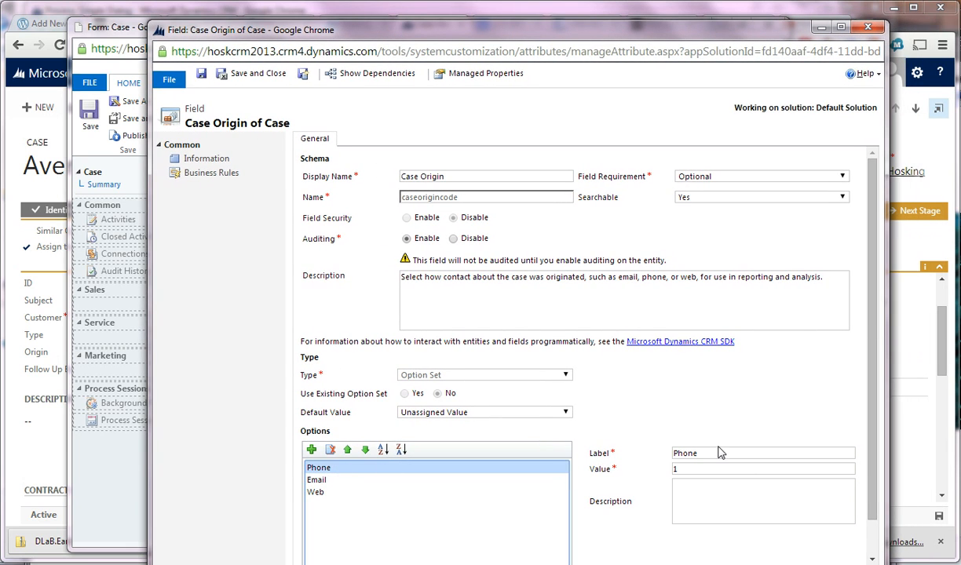
pyautogui.doubleClick(680, 454)
# Switch back to the Simple Dialog process window and open the properties of its Prompt and Response step
pyautogui.click(475, 564)
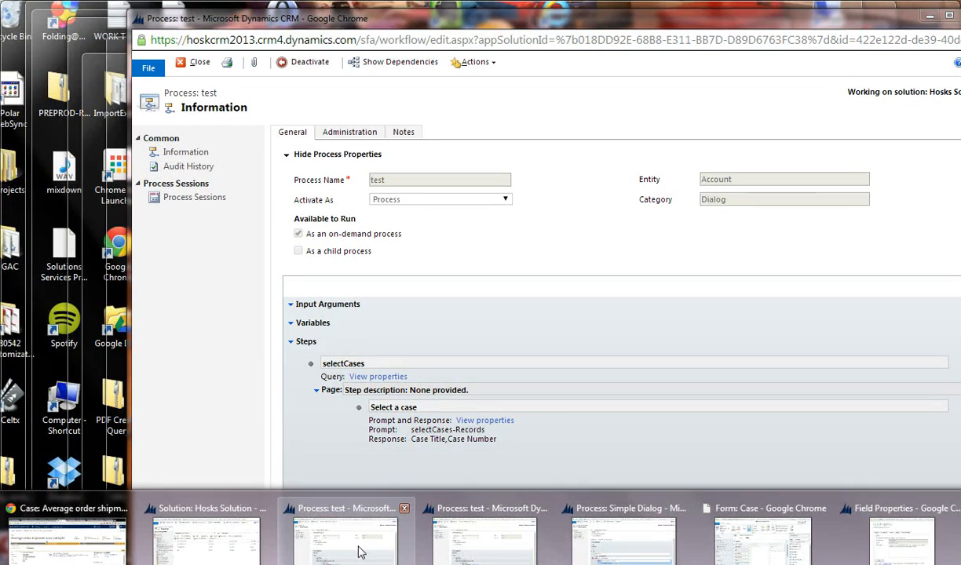
pyautogui.click(360, 548)
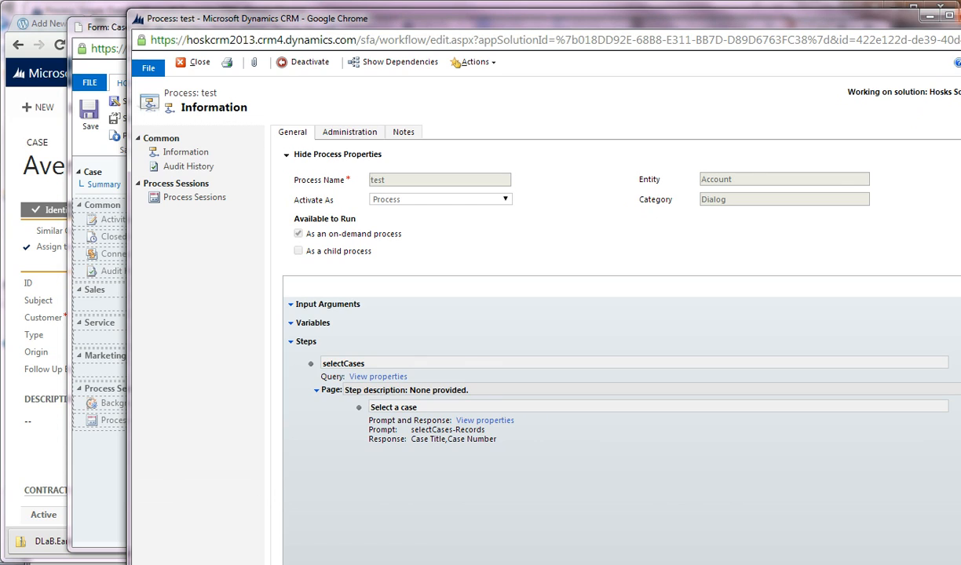
pyautogui.hotkey('alt', 'Tab')
pyautogui.moveTo(314, 564)
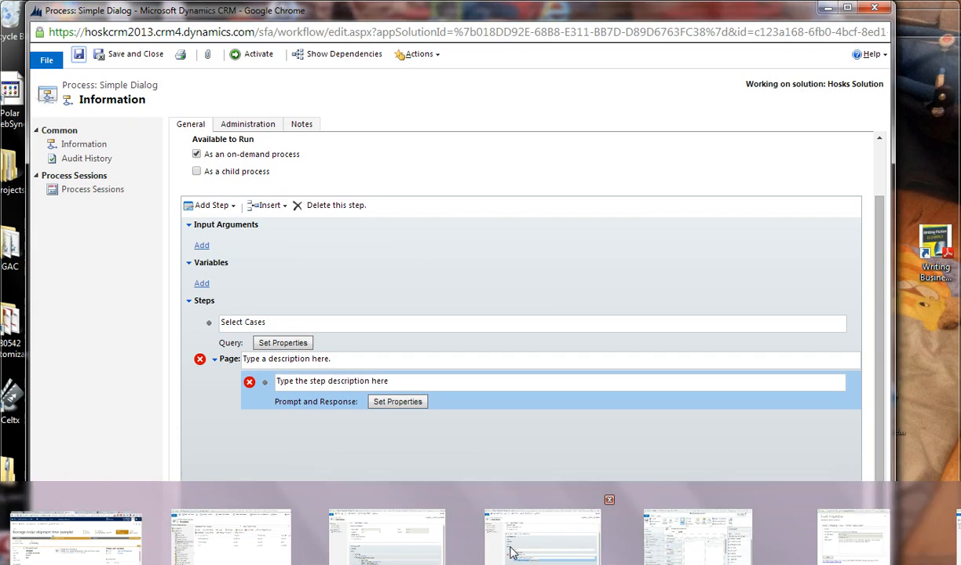
pyautogui.click(490, 550)
pyautogui.click(394, 405)
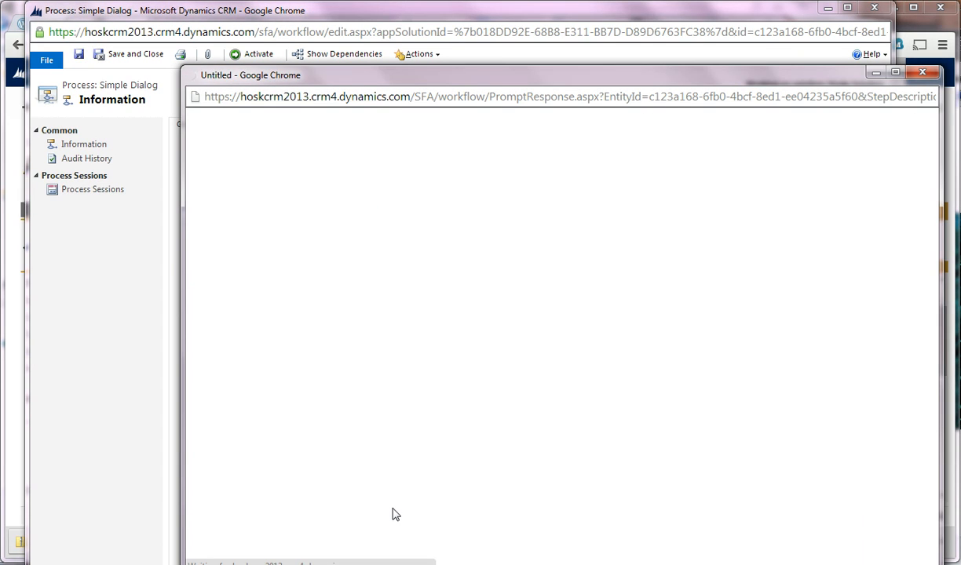
# Set the prompt's response type to Option Set (picklist) and its data type to Integer
pyautogui.scroll(-1, 345, 400)
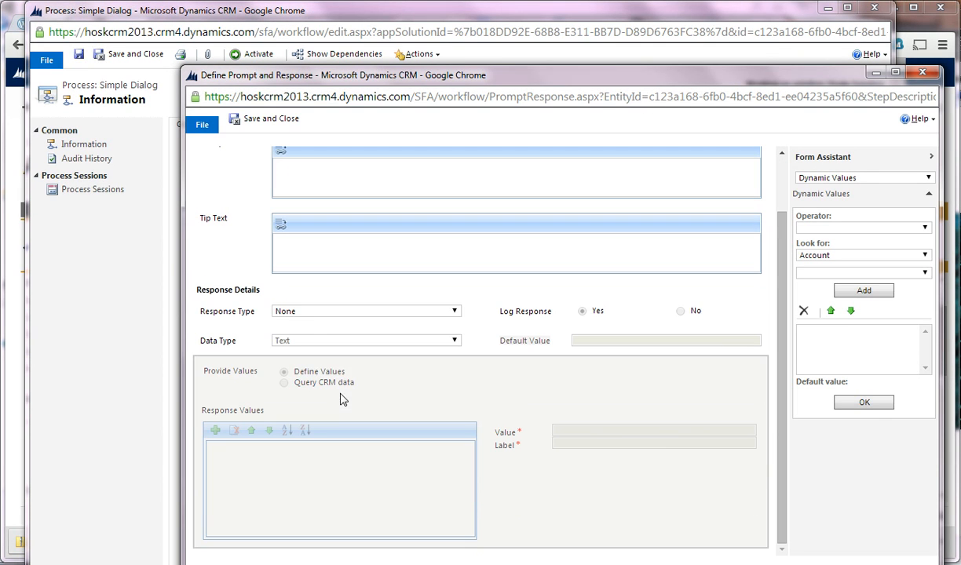
pyautogui.click(355, 311)
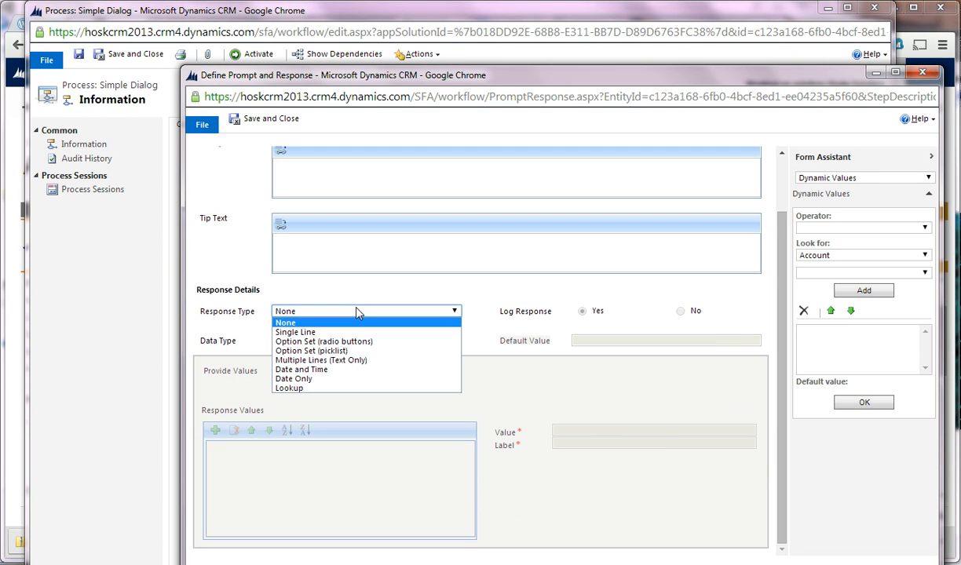
pyautogui.click(374, 354)
pyautogui.click(402, 339)
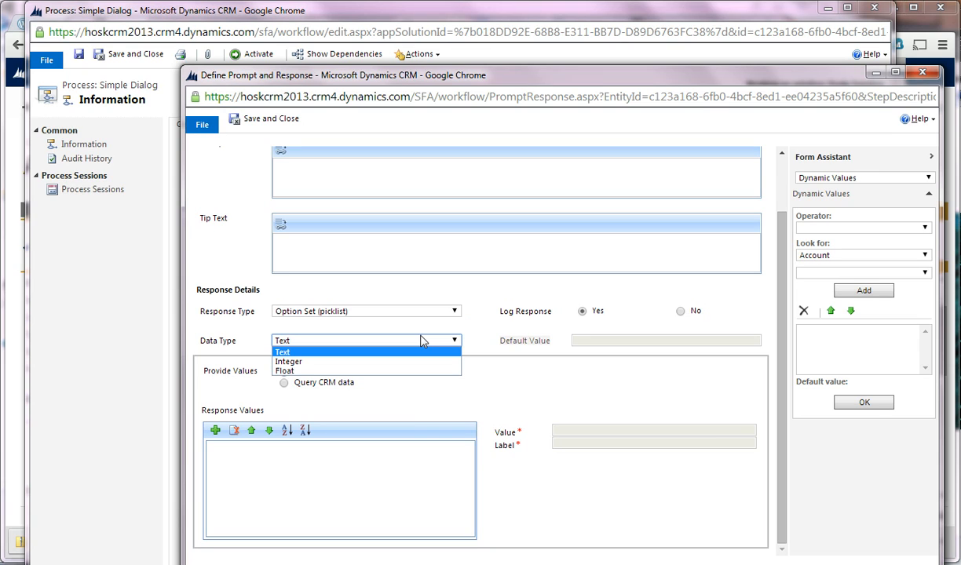
pyautogui.click(318, 363)
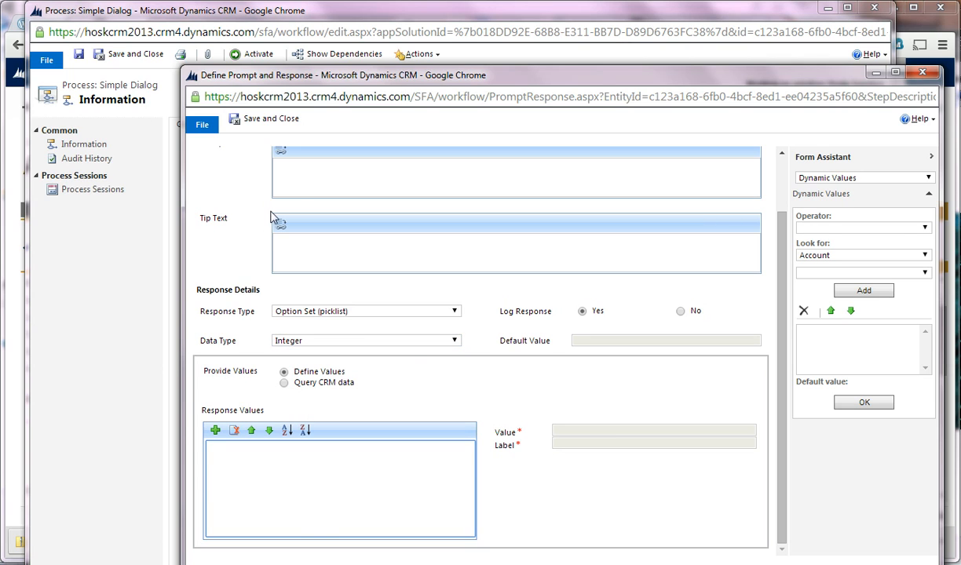
# Enter the prompt text "Please Select Case origin" and the statement label "caseOrigin"
pyautogui.click(317, 180)
pyautogui.scroll(2, 316, 181)
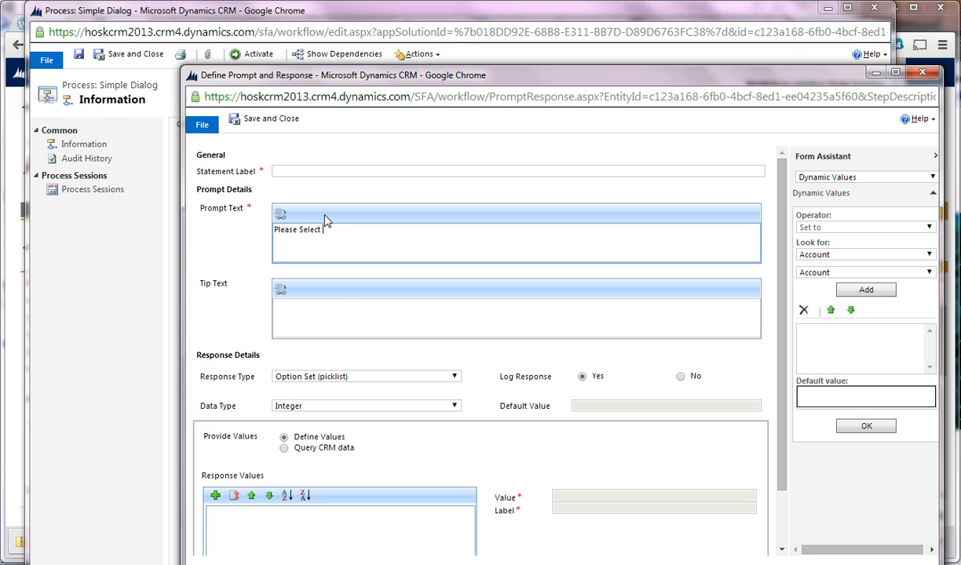
pyautogui.write('Please Select Case origin')
pyautogui.click(358, 173)
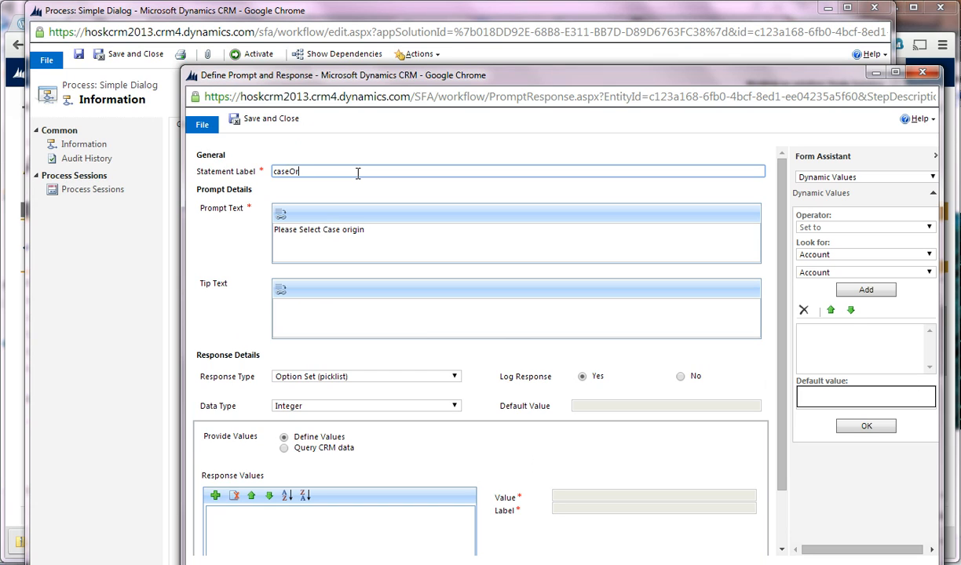
pyautogui.write('caseOrigin')
# Add three items to the prompt's response values
pyautogui.scroll(-1, 384, 487)
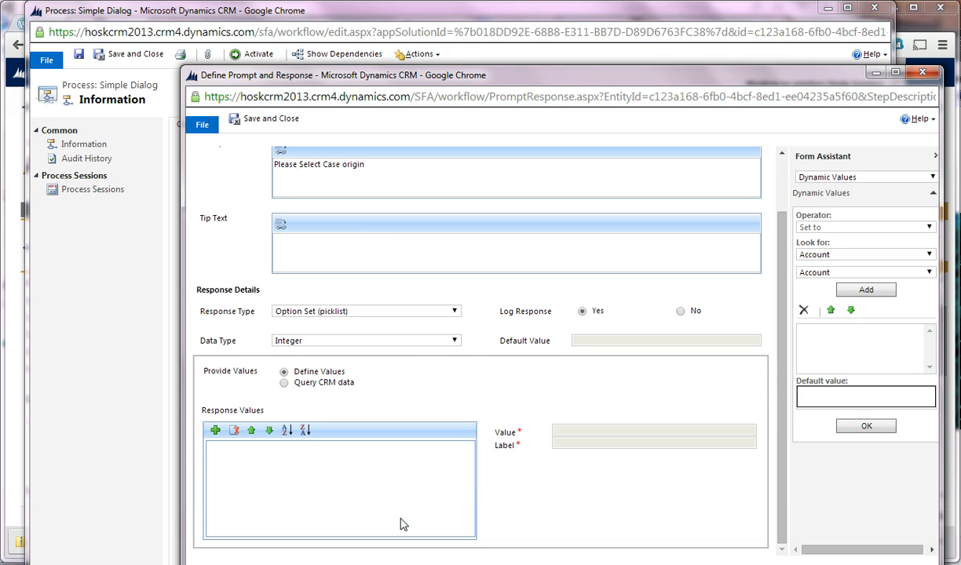
pyautogui.click(215, 430)
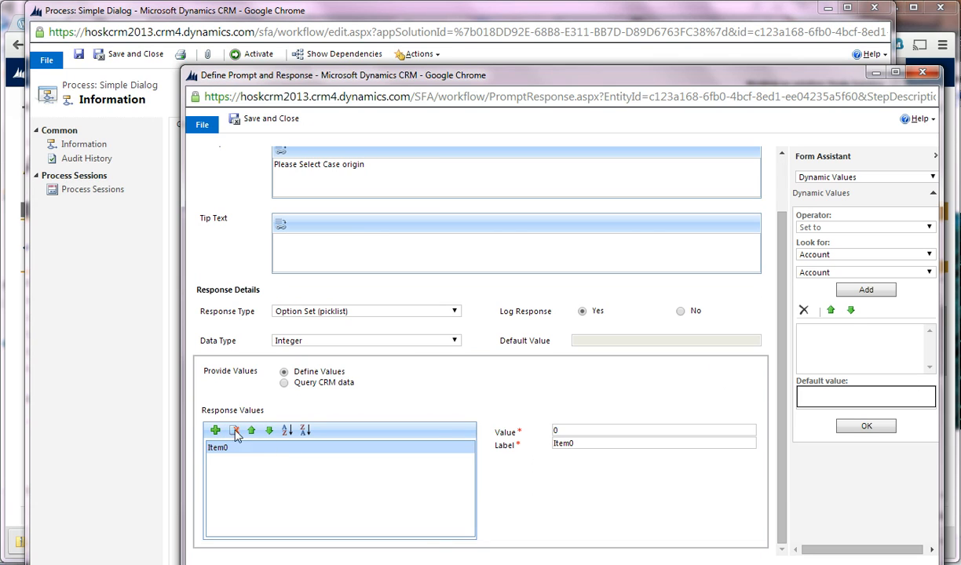
pyautogui.click(215, 431)
pyautogui.click(215, 430)
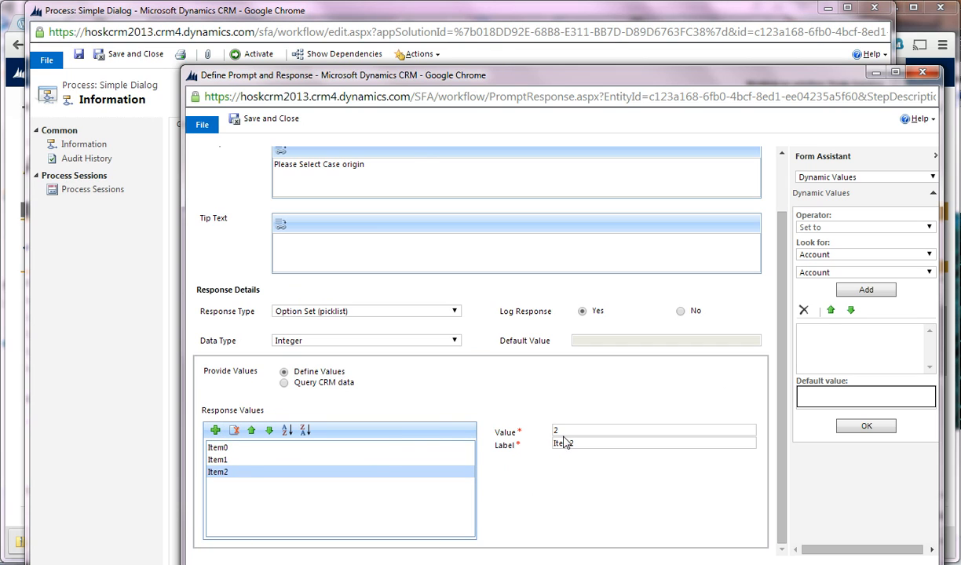
# Give the first response item the label Phone and the value 1
pyautogui.click(277, 448)
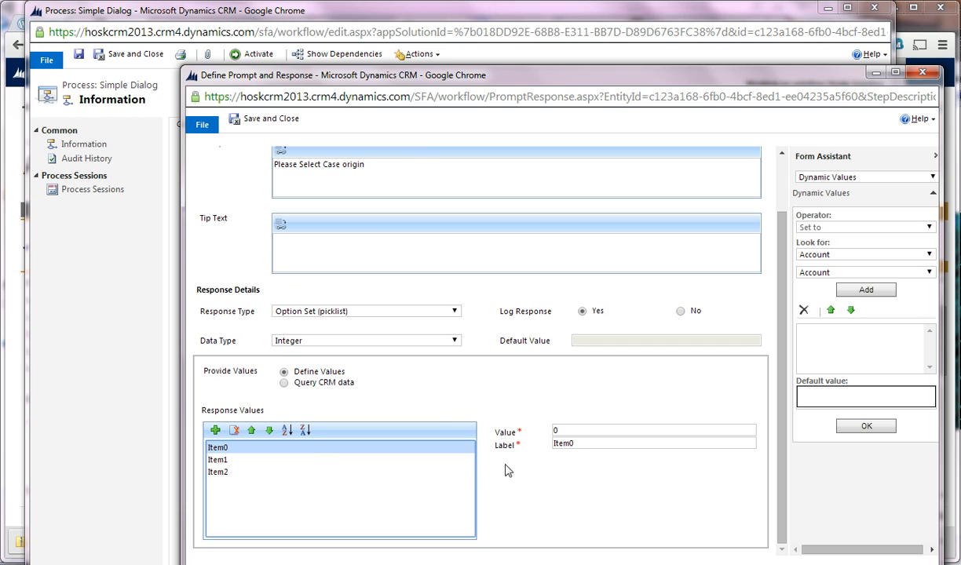
pyautogui.doubleClick(573, 445)
pyautogui.write('Phone')
pyautogui.doubleClick(554, 430)
pyautogui.write('1')
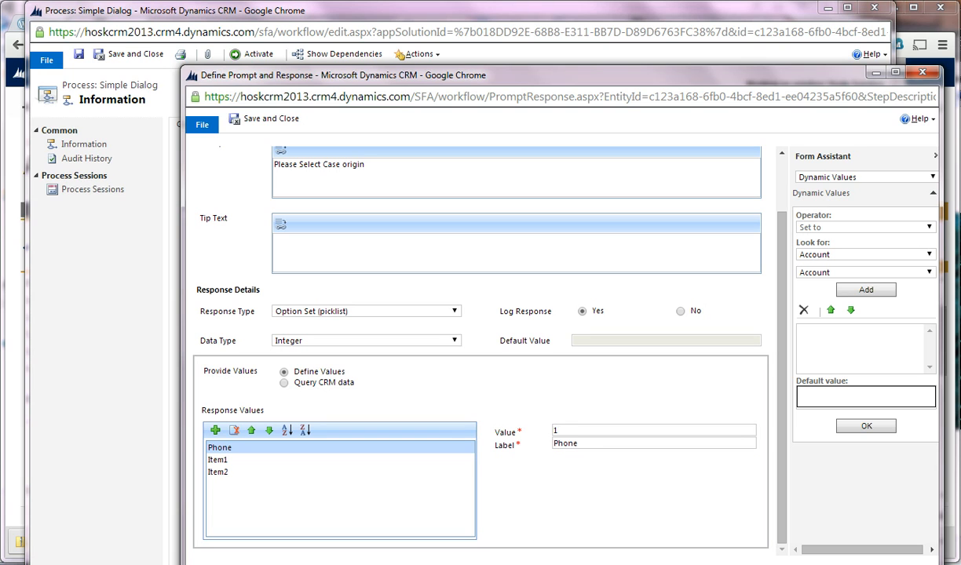
# Switch to the Case Origin field definition and check the values of the Email and Web options
pyautogui.click(549, 563)
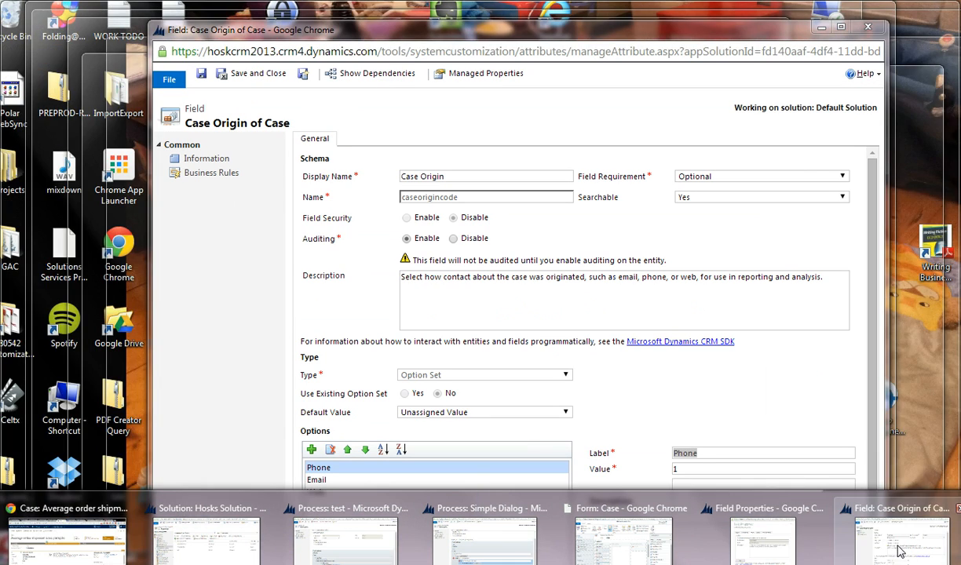
pyautogui.click(901, 540)
pyautogui.click(395, 481)
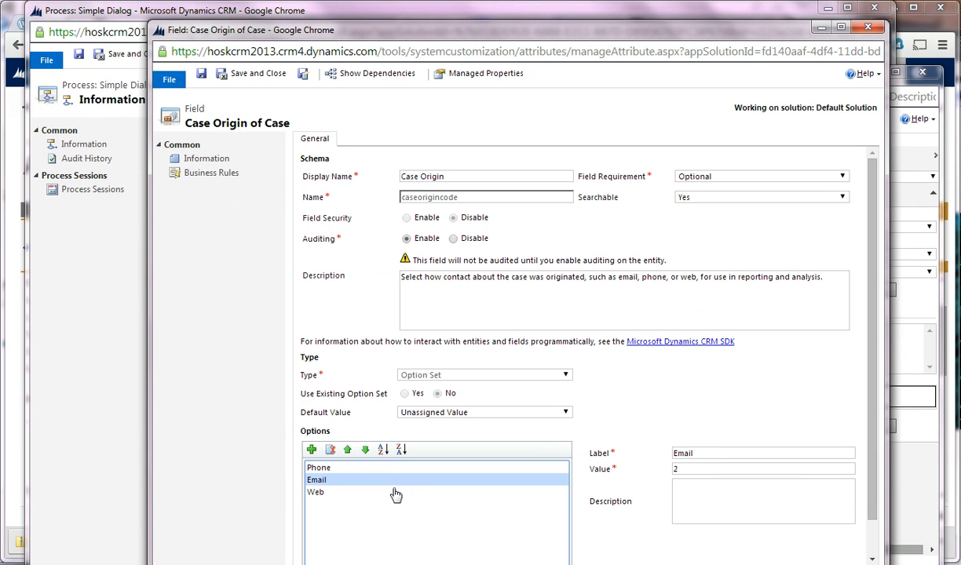
pyautogui.click(397, 492)
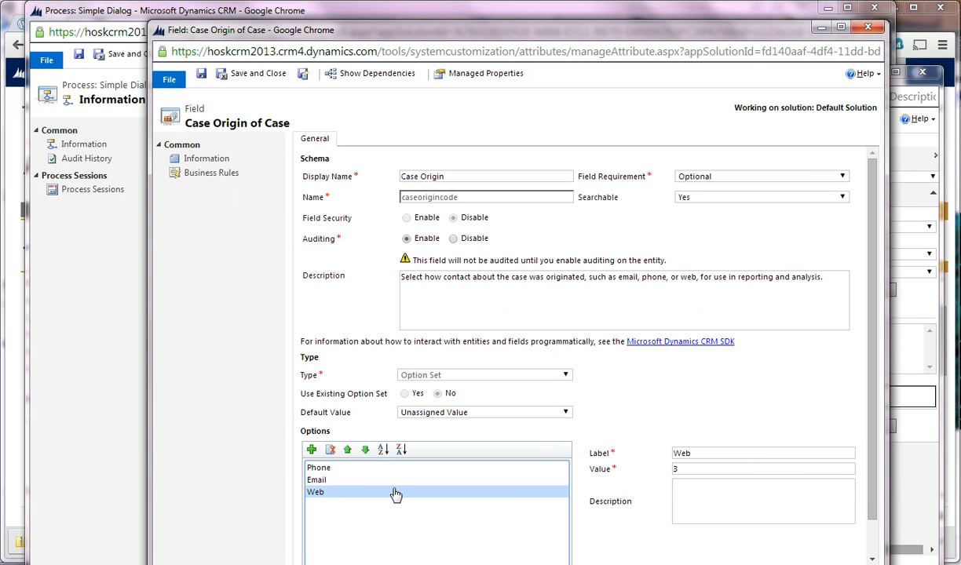
# Check the Email option's label and value in the Case Origin field, and return to the Simple Dialog process
pyautogui.click(454, 479)
pyautogui.doubleClick(709, 453)
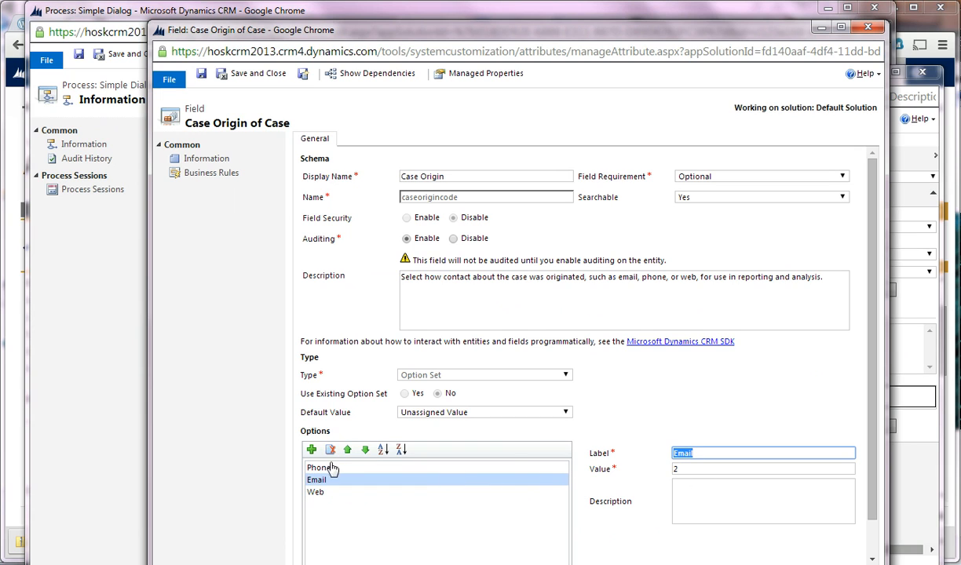
pyautogui.click(106, 383)
pyautogui.click(386, 406)
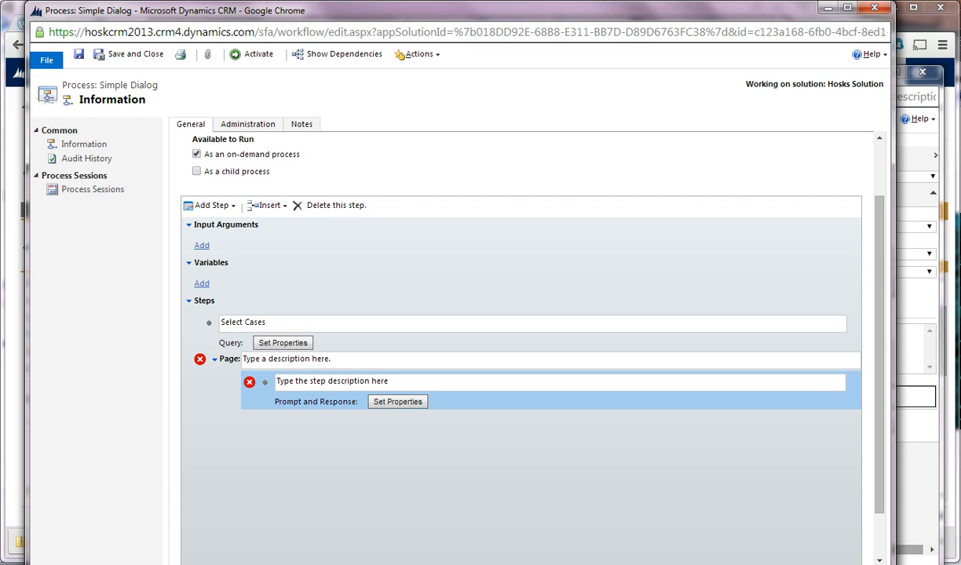
pyautogui.click(157, 564)
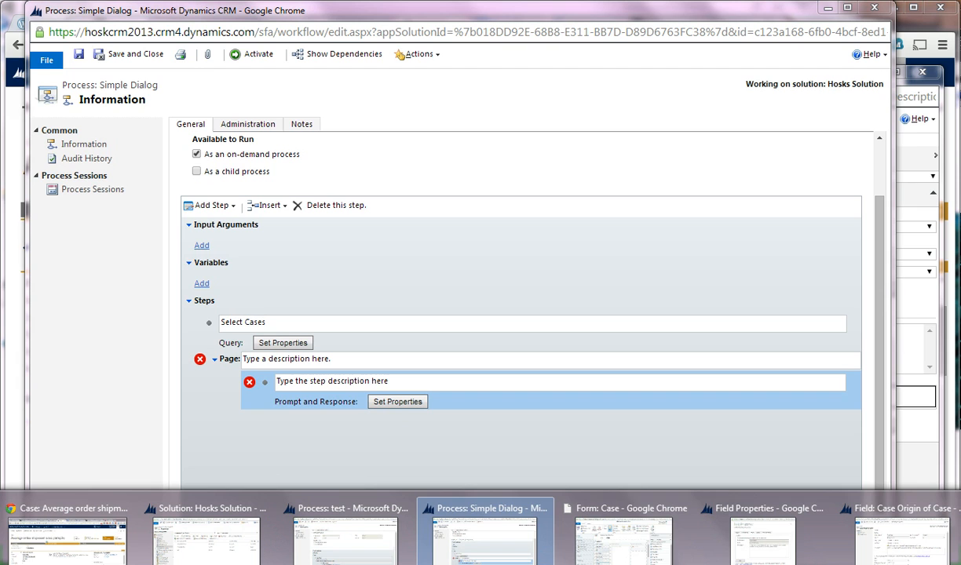
pyautogui.click(522, 549)
pyautogui.click(399, 403)
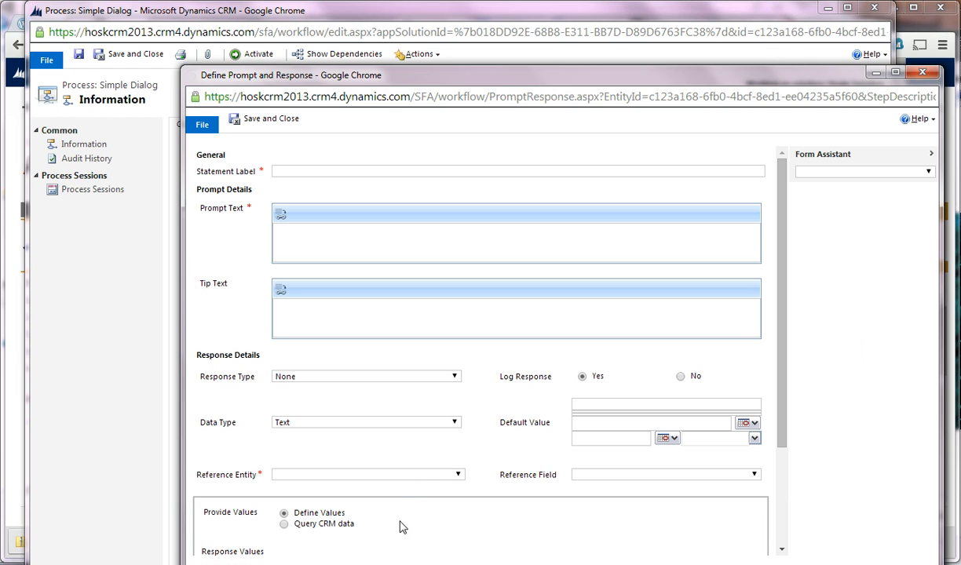
pyautogui.scroll(-2, 397, 502)
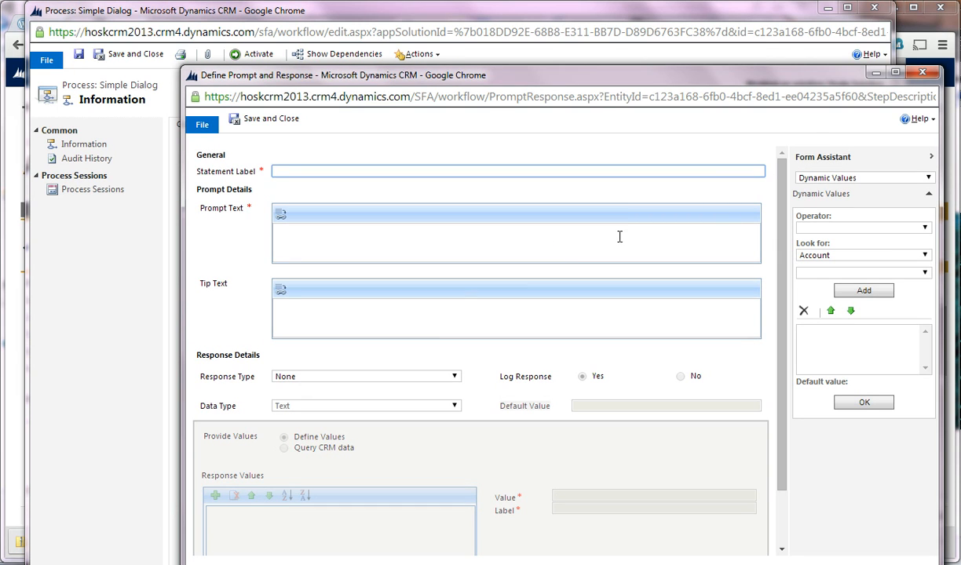
pyautogui.click(922, 72)
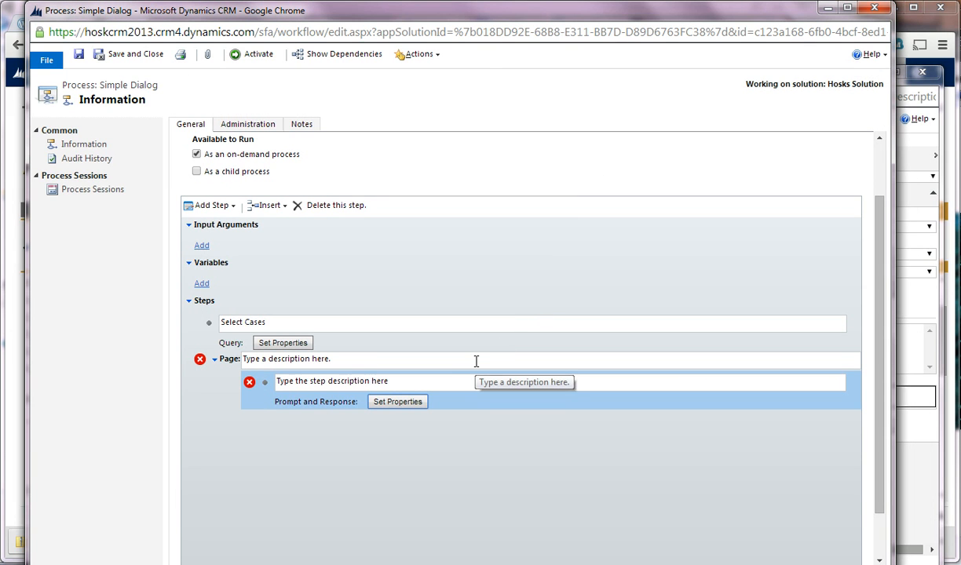
# Look through the open windows and close the one showing the test process
pyautogui.scroll(1, 463, 345)
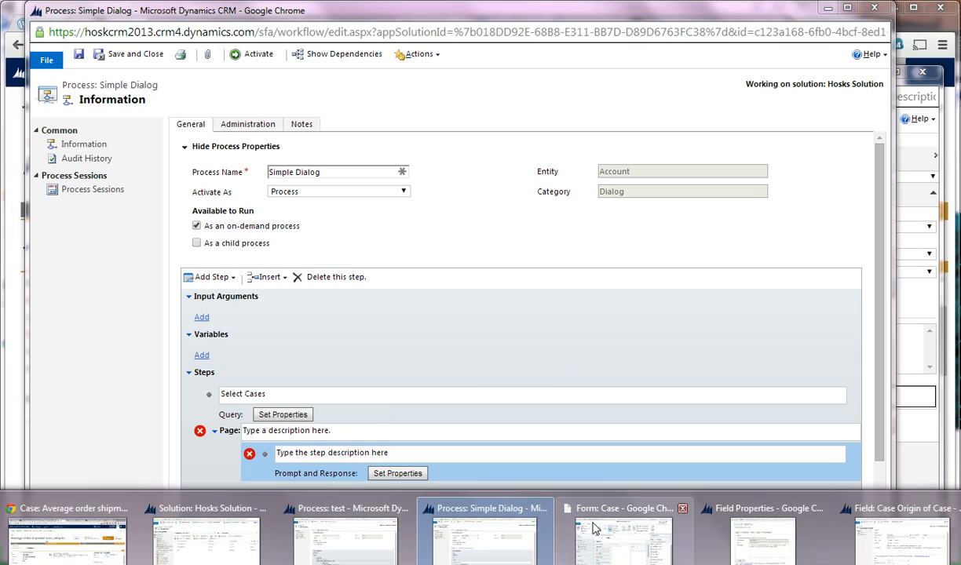
pyautogui.moveTo(726, 529)
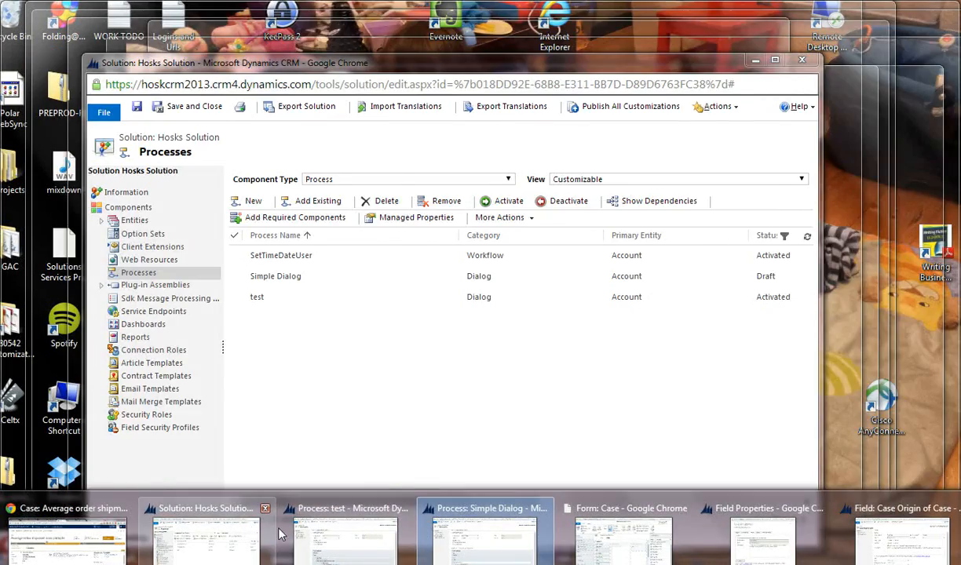
pyautogui.moveTo(328, 536)
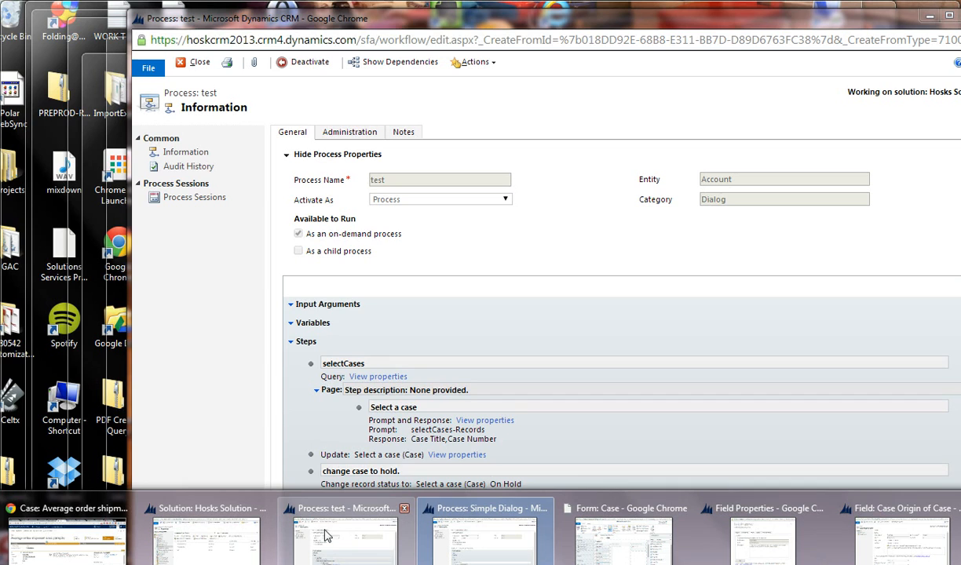
pyautogui.click(403, 509)
pyautogui.moveTo(402, 512)
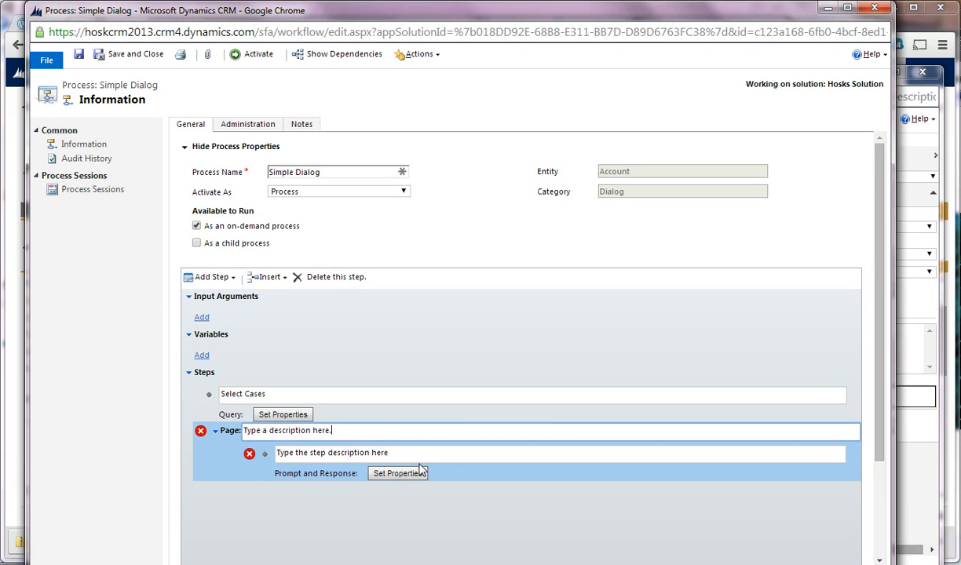
# Open the prompt and response properties and set the response type to Option Set (picklist) with data type Integer
pyautogui.click(421, 535)
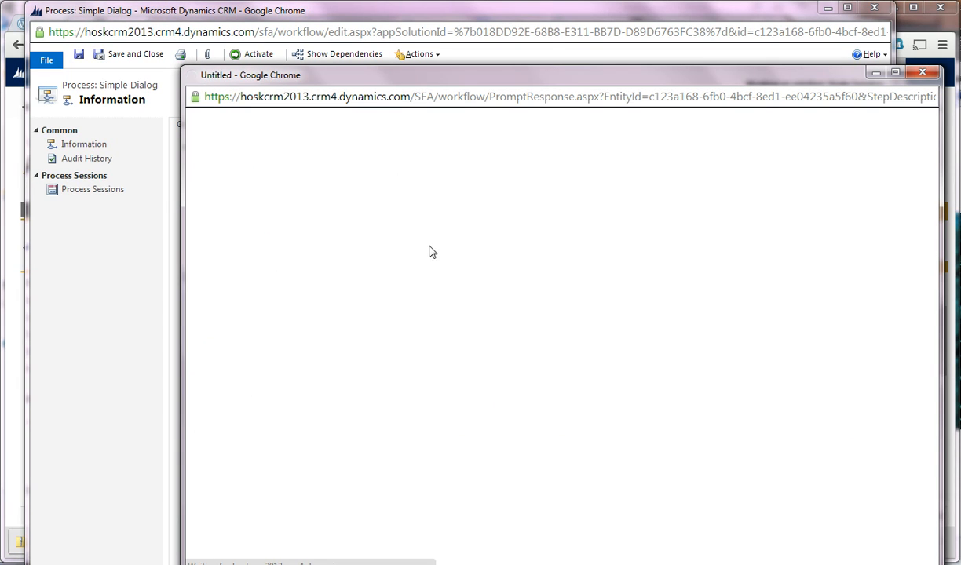
pyautogui.click(338, 422)
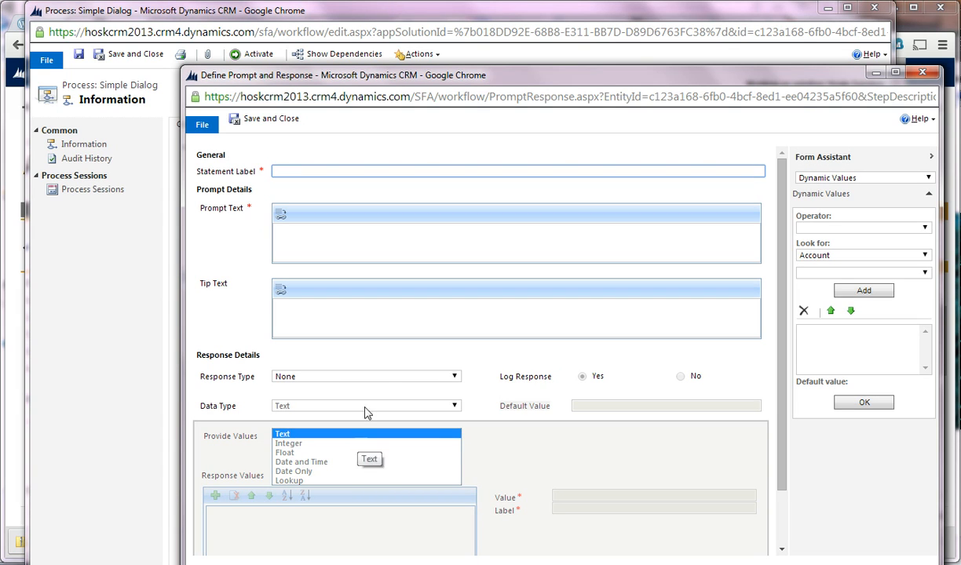
pyautogui.click(365, 408)
pyautogui.click(367, 376)
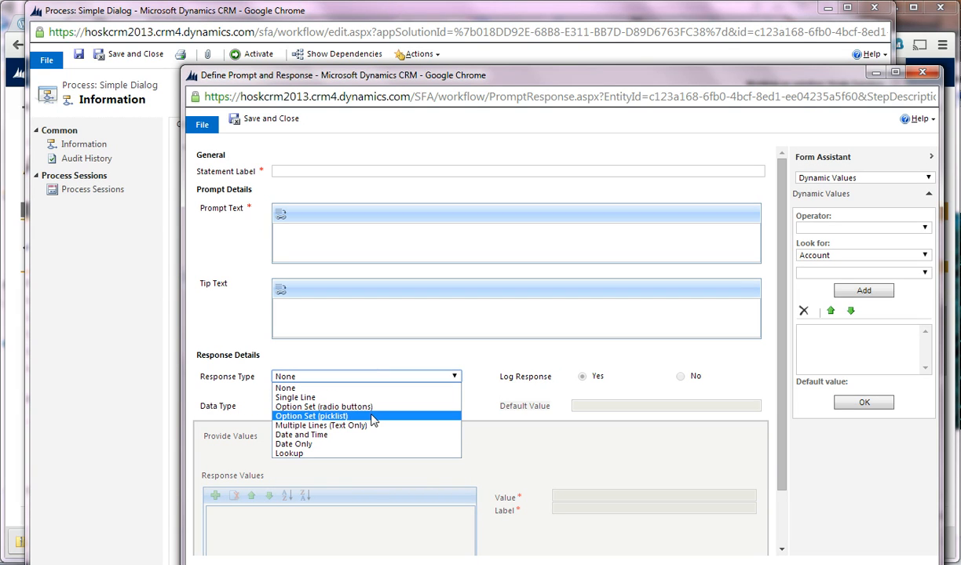
pyautogui.click(366, 416)
pyautogui.click(358, 406)
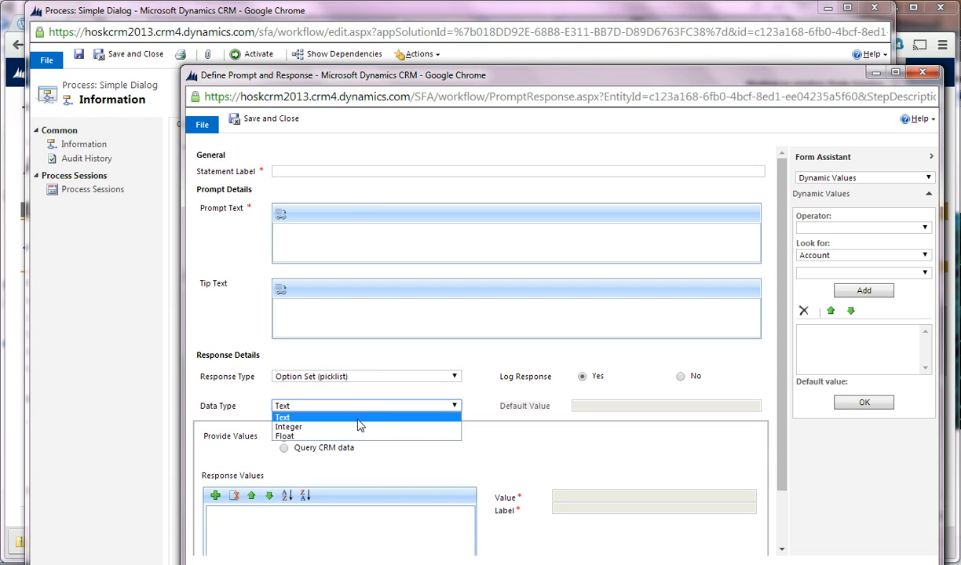
pyautogui.click(361, 427)
# Add three items to the picklist's response values
pyautogui.scroll(-2, 405, 511)
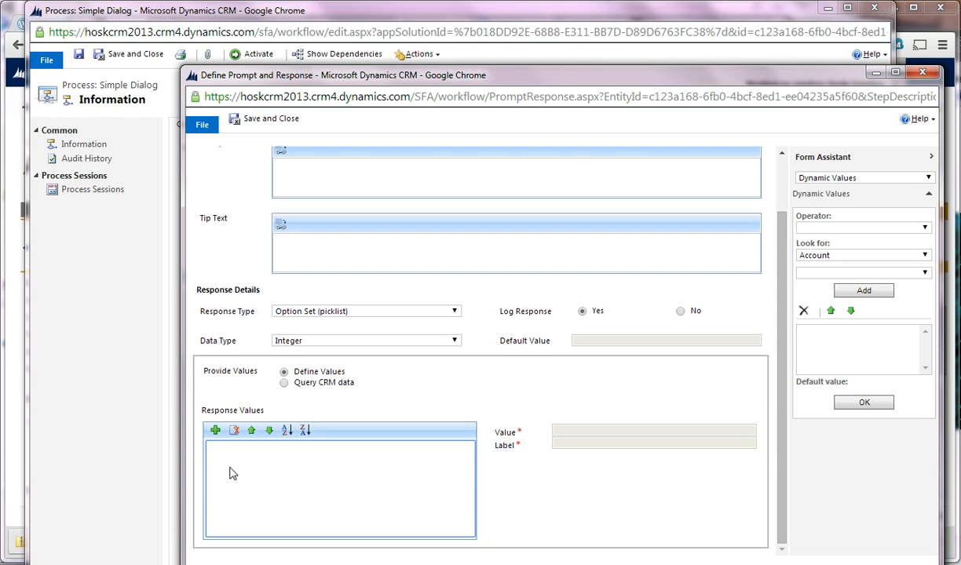
pyautogui.click(215, 430)
pyautogui.click(215, 430)
pyautogui.click(215, 431)
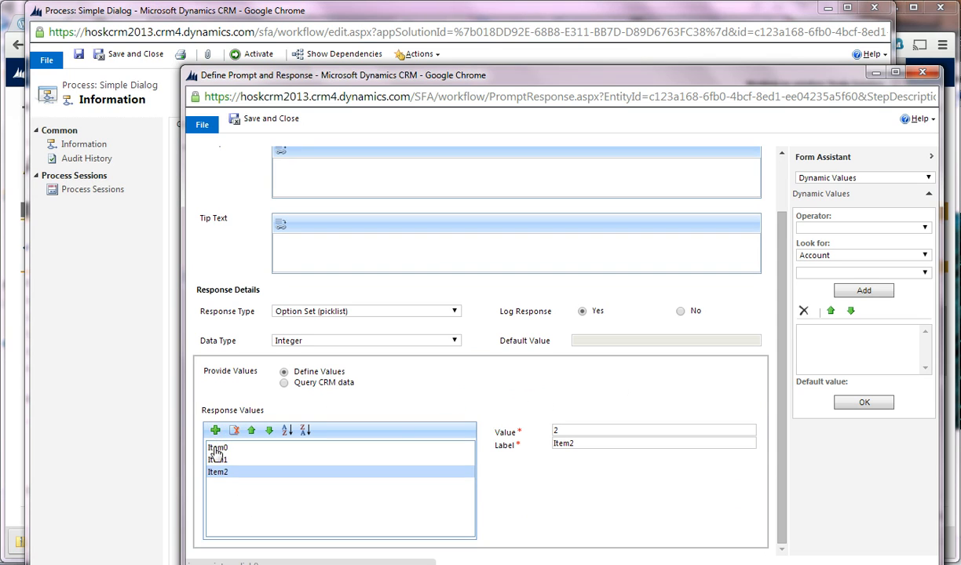
# Label the first response item Web and try to give it the value 1
pyautogui.click(216, 450)
pyautogui.moveTo(580, 443); pyautogui.dragTo(526, 448)
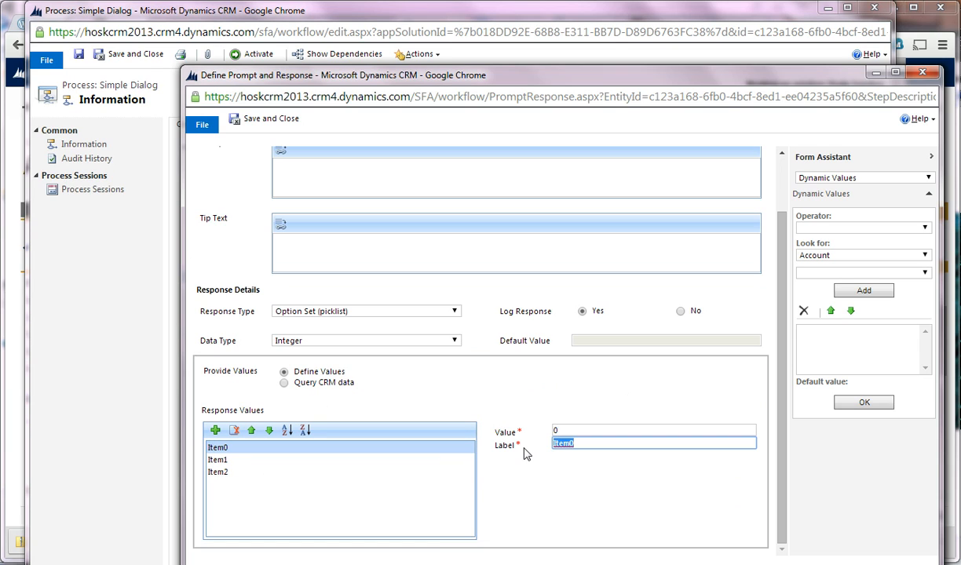
pyautogui.write('Web')
pyautogui.doubleClick(645, 430)
pyautogui.write('1')
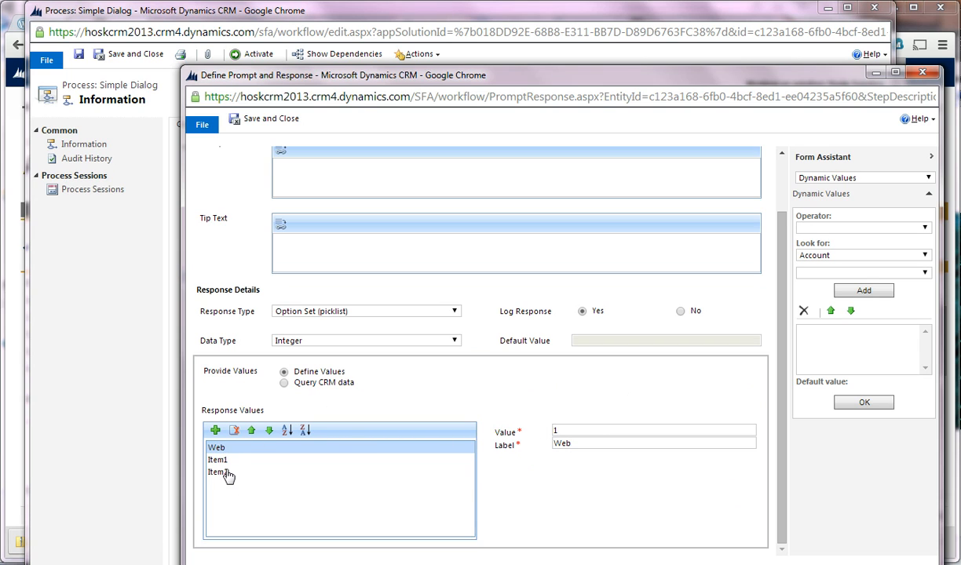
pyautogui.click(233, 467)
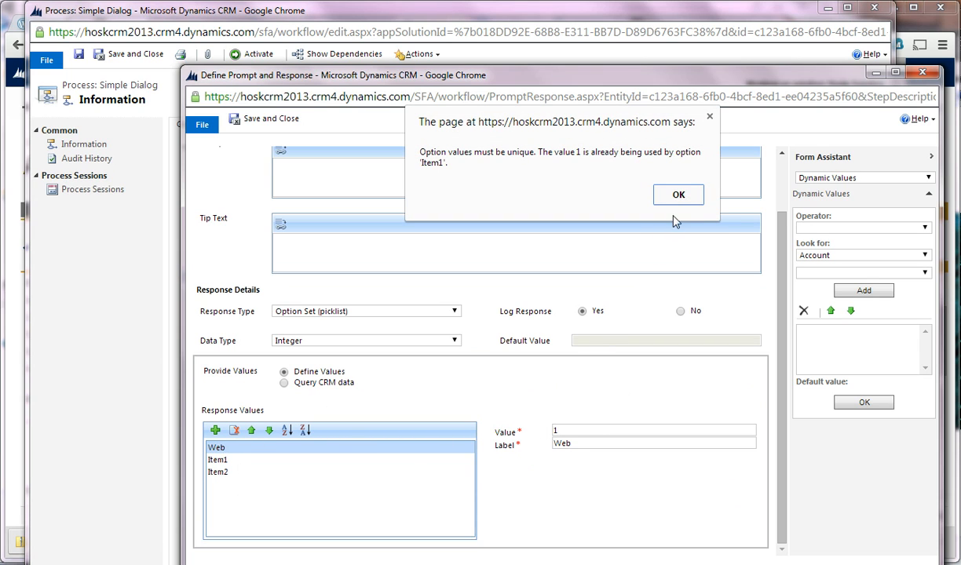
pyautogui.click(679, 195)
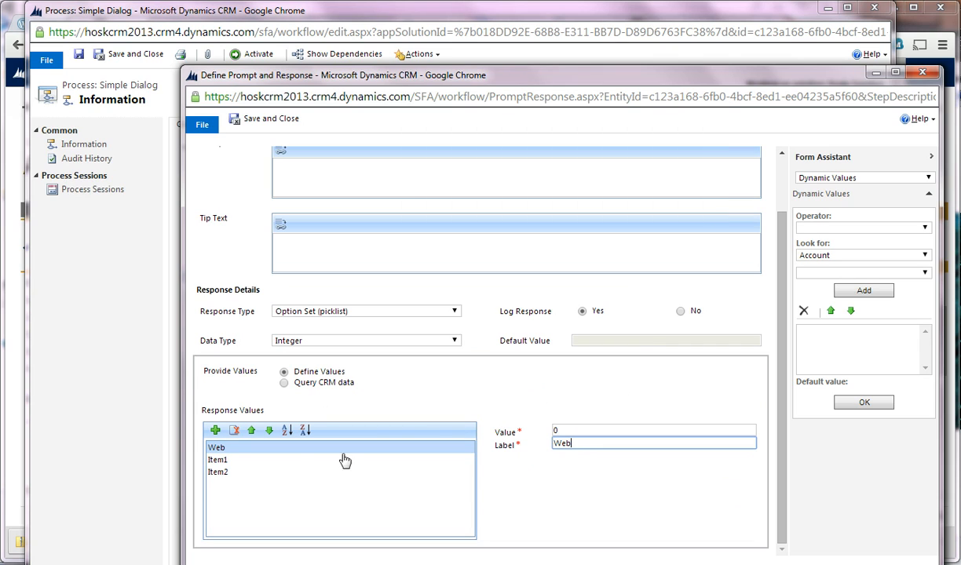
# Label the second response item Email
pyautogui.click(295, 462)
pyautogui.press('Tab')
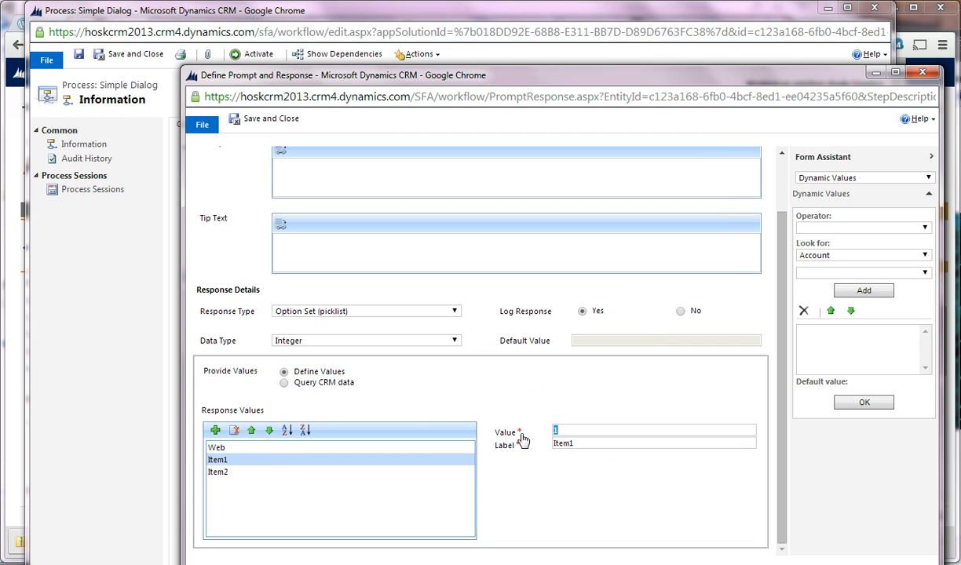
pyautogui.press('Tab')
pyautogui.write('Email')
# Label the third response item Phone and give it the value 3
pyautogui.click(336, 472)
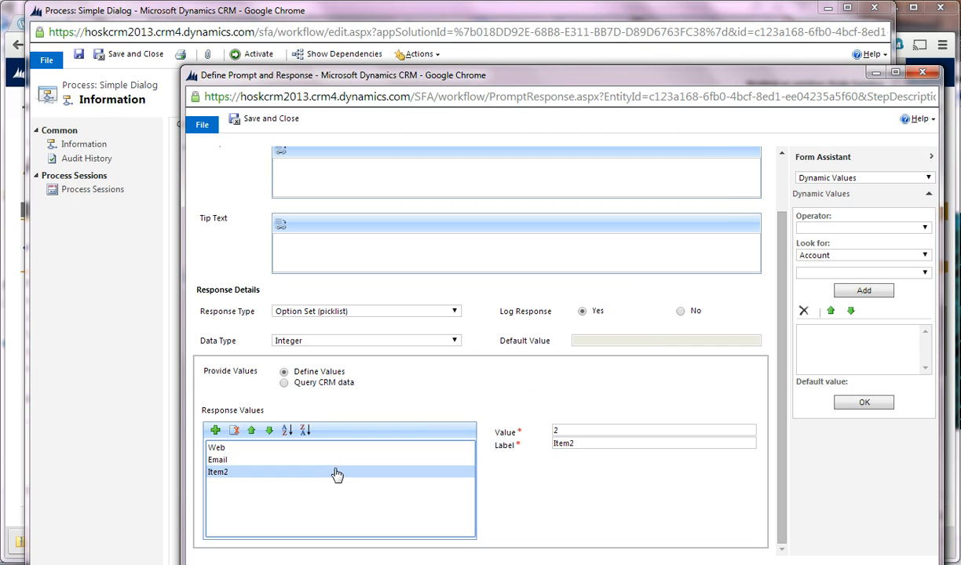
pyautogui.press('Tab')
pyautogui.press('Tab')
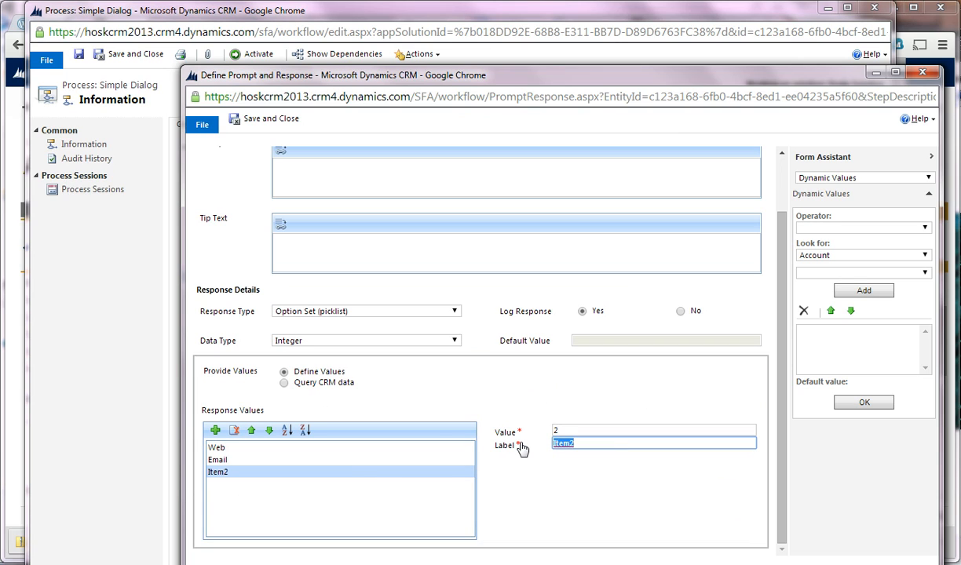
pyautogui.write('Po')
pyautogui.hotkey('shift', 'Tab')
pyautogui.write('3')
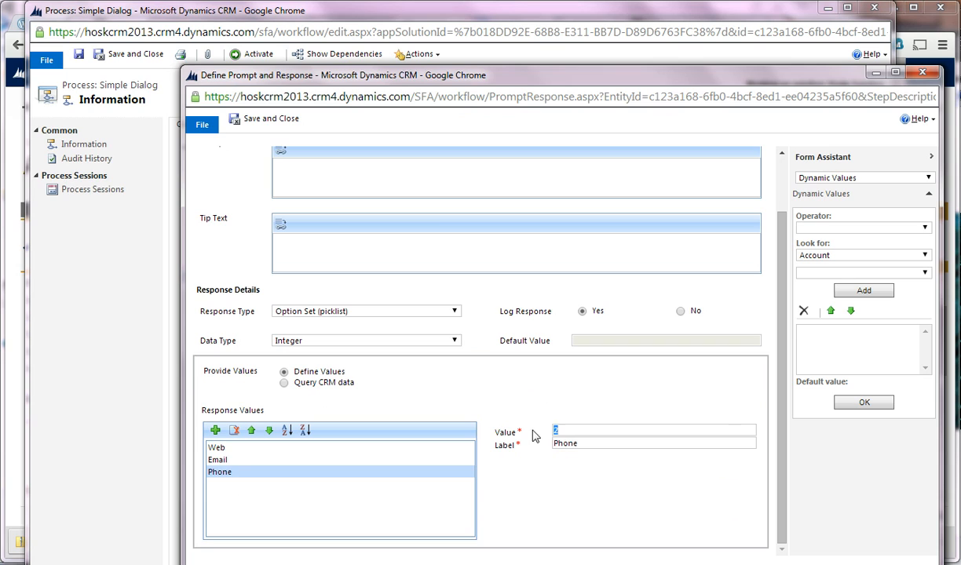
# Adjust the Email response item's value and set the Web item's value to 1
pyautogui.click(277, 460)
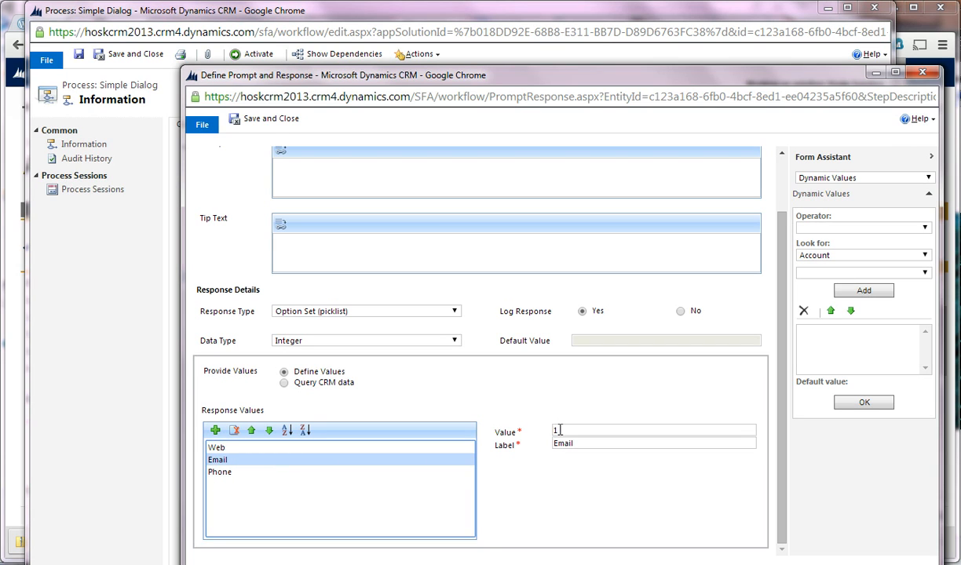
pyautogui.click(275, 446)
pyautogui.doubleClick(559, 431)
pyautogui.write('1')
# Enter the statement label "CaseOrigin", the prompt text "Select Case orgin" and the tip text "This is how the case was created"
pyautogui.scroll(1, 322, 176)
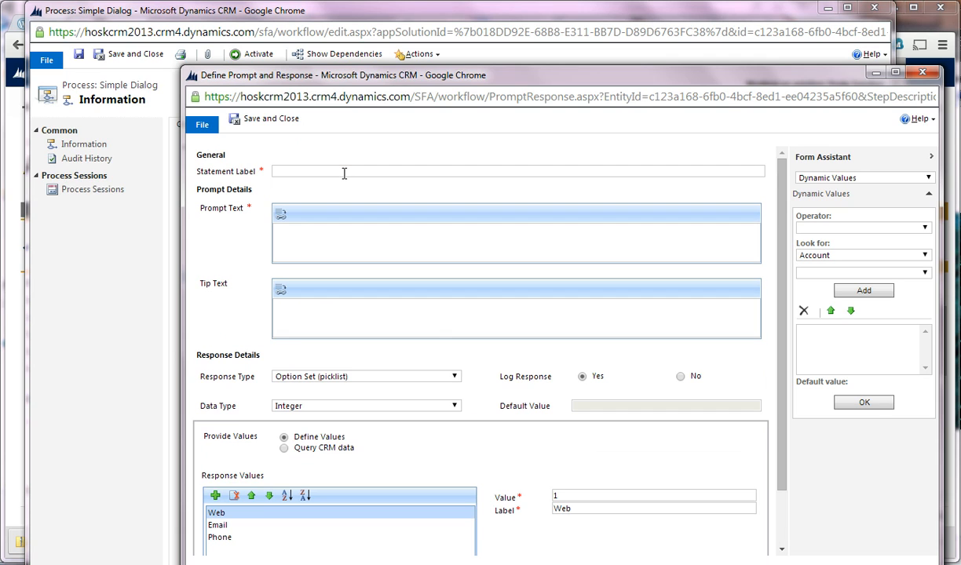
pyautogui.click(352, 172)
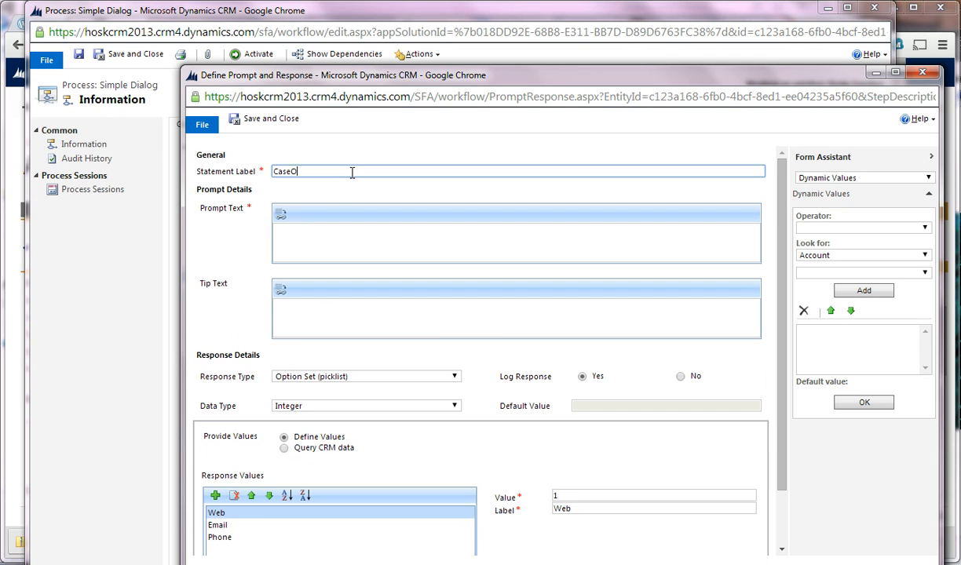
pyautogui.write('CaseOrigin')
pyautogui.press('Tab')
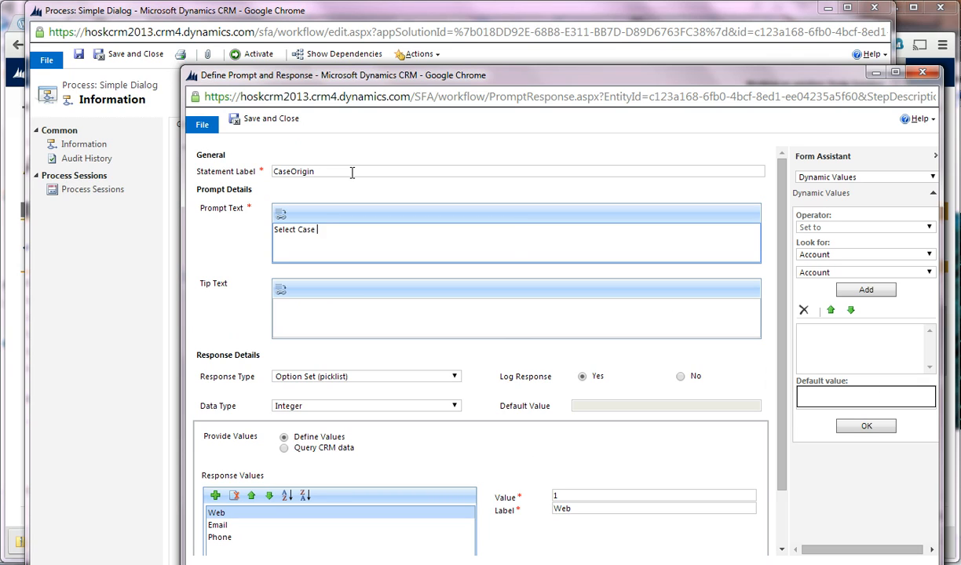
pyautogui.press('Tab')
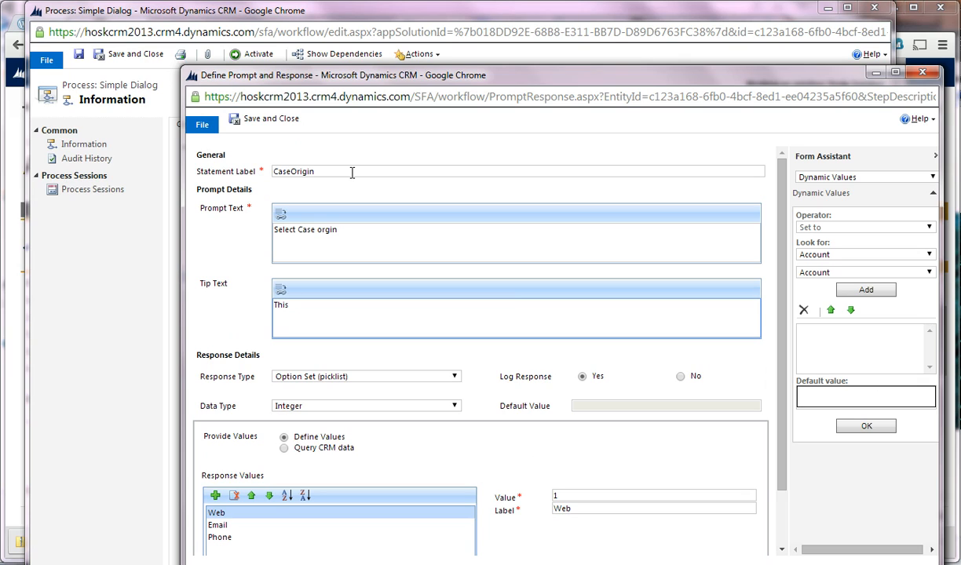
pyautogui.write('This is how the case was created')
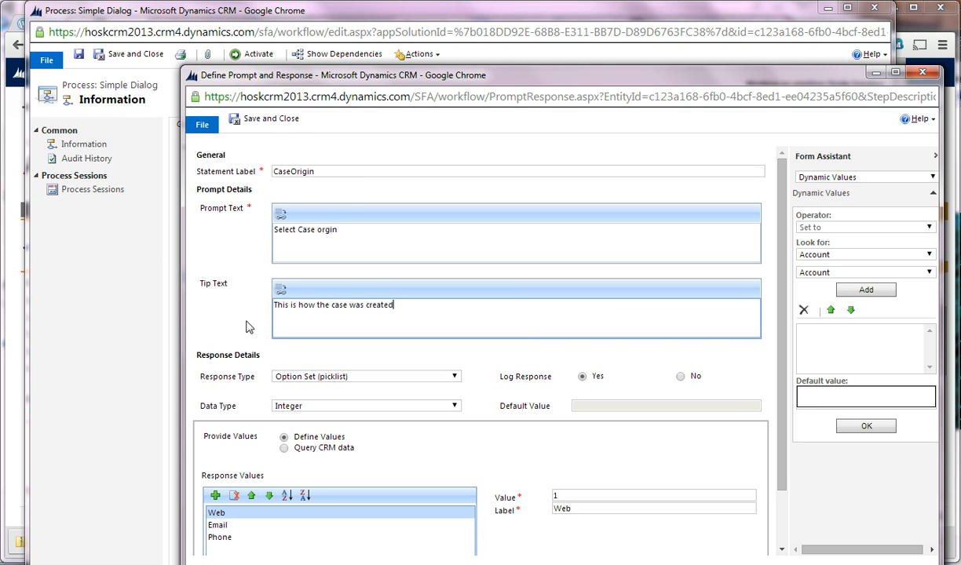
# Look through the related entities and local values that can supply dynamic values for the prompt text
pyautogui.click(534, 240)
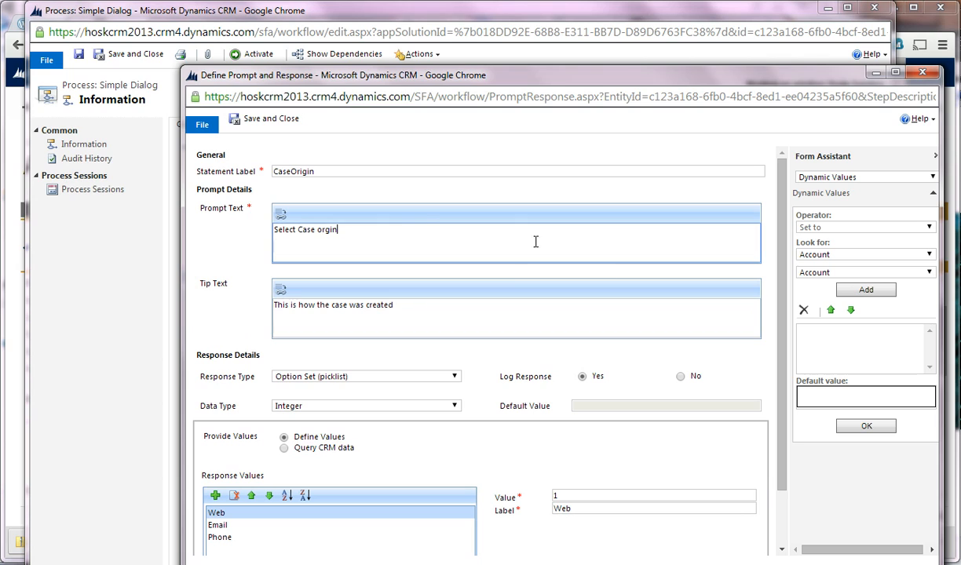
pyautogui.click(883, 256)
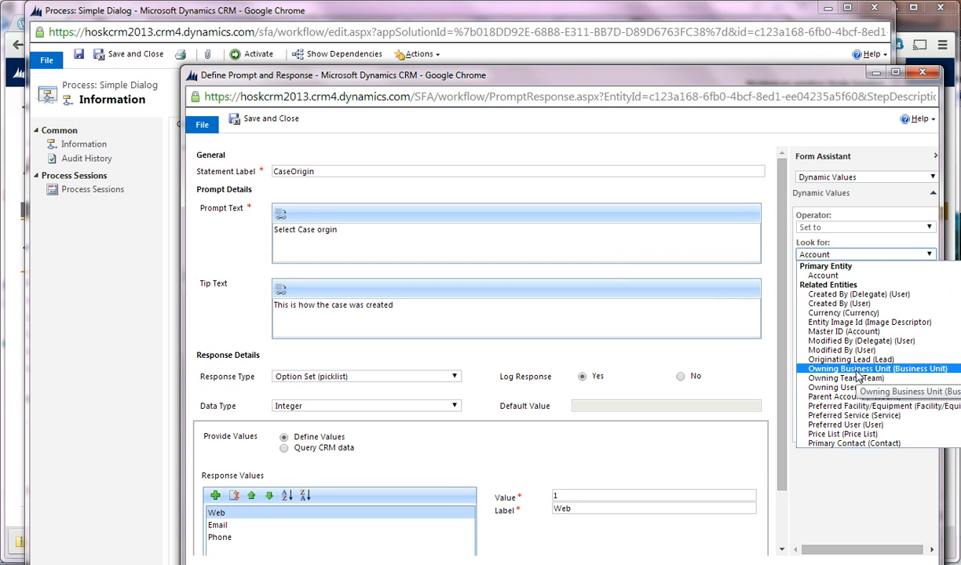
pyautogui.scroll(-2, 858, 377)
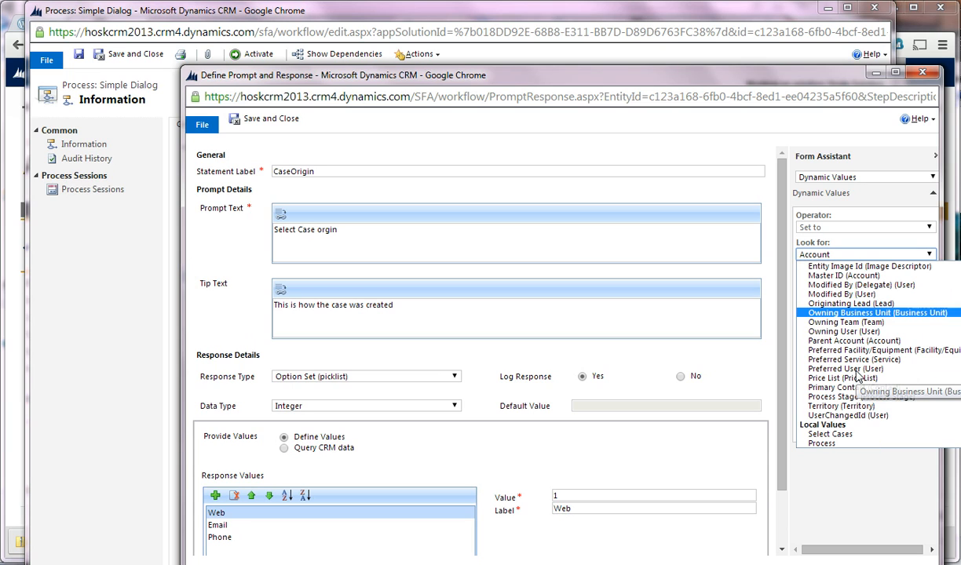
pyautogui.scroll(2, 856, 369)
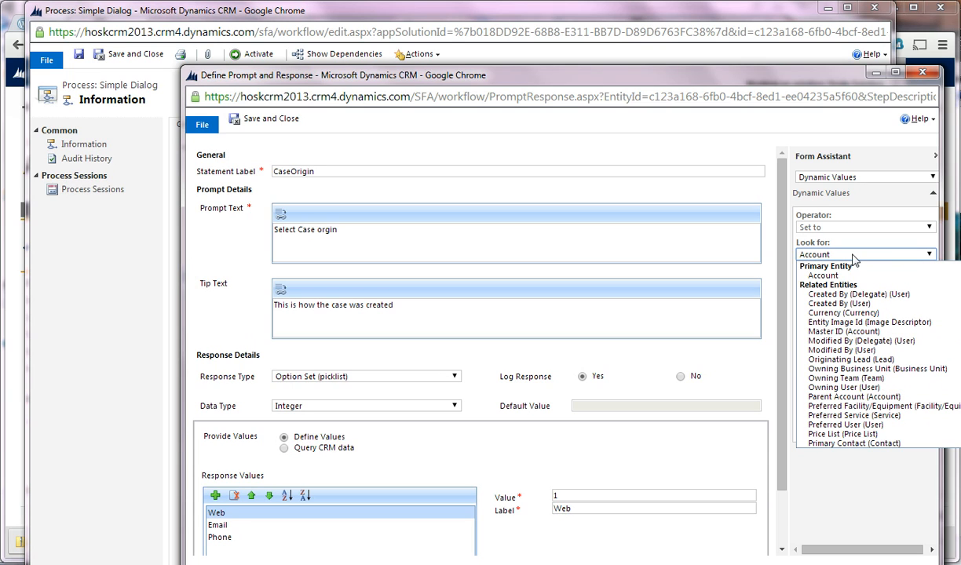
pyautogui.scroll(-2, 816, 350)
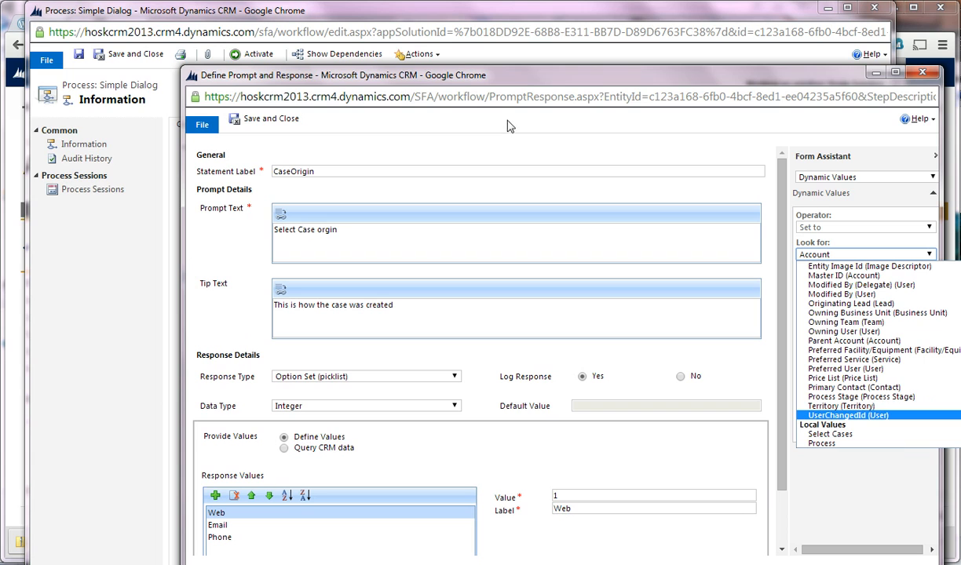
# Save and close the CaseOrigin prompt and response with its Web, Email and Phone values
pyautogui.click(640, 80)
pyautogui.moveTo(639, 80); pyautogui.dragTo(573, 87)
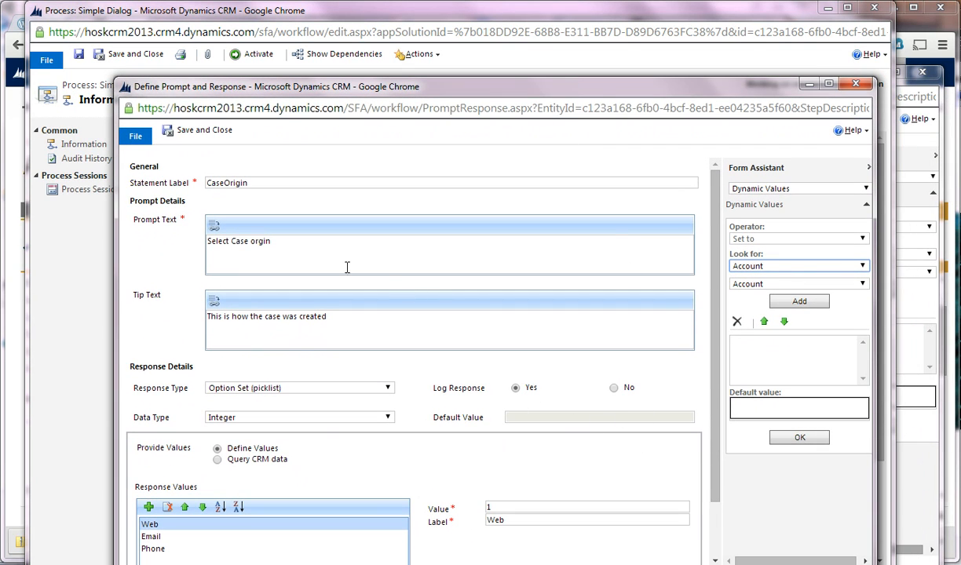
pyautogui.click(189, 130)
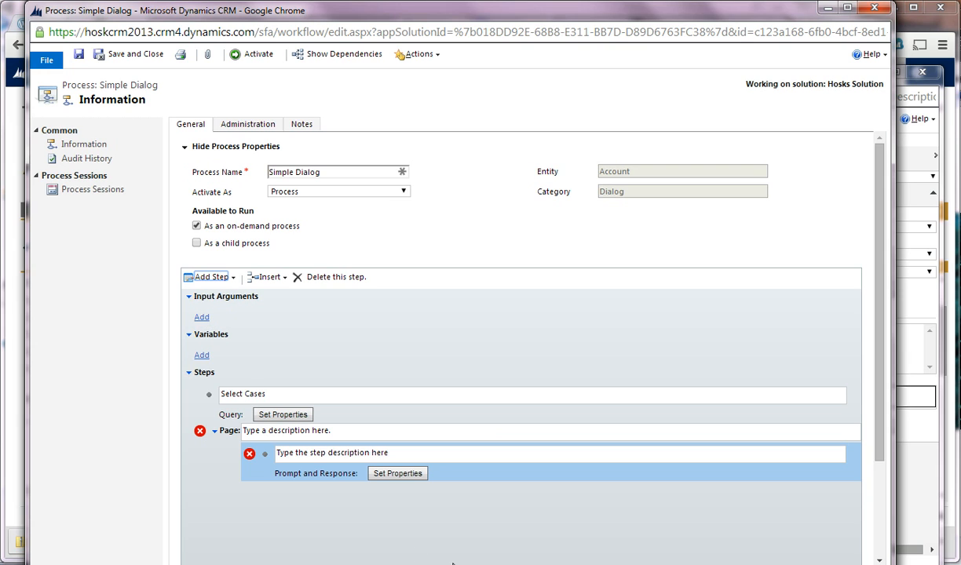
pyautogui.scroll(-2, 492, 524)
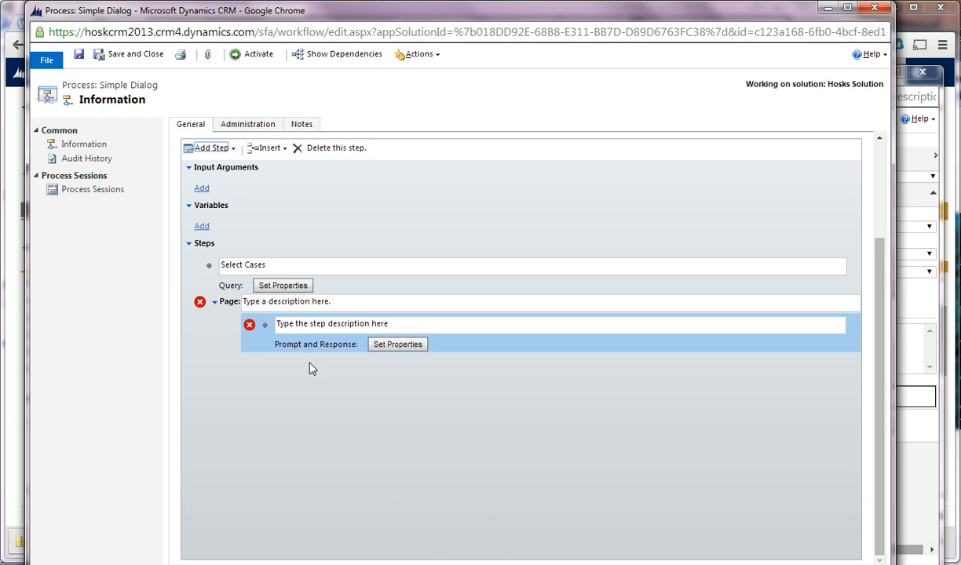
# Switch to the other open Define Prompt and Response window and dismiss its alert about unique option values
pyautogui.click(259, 563)
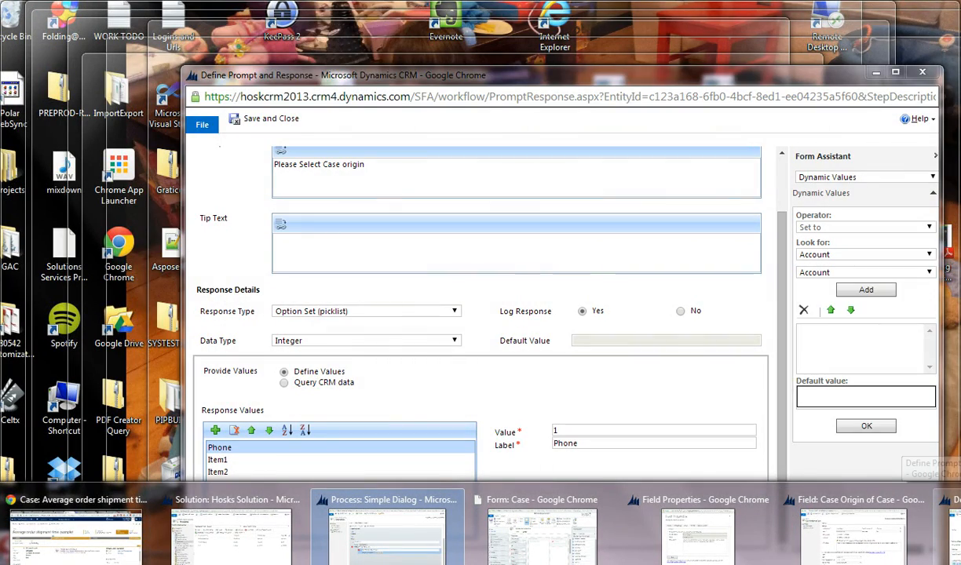
pyautogui.click(953, 542)
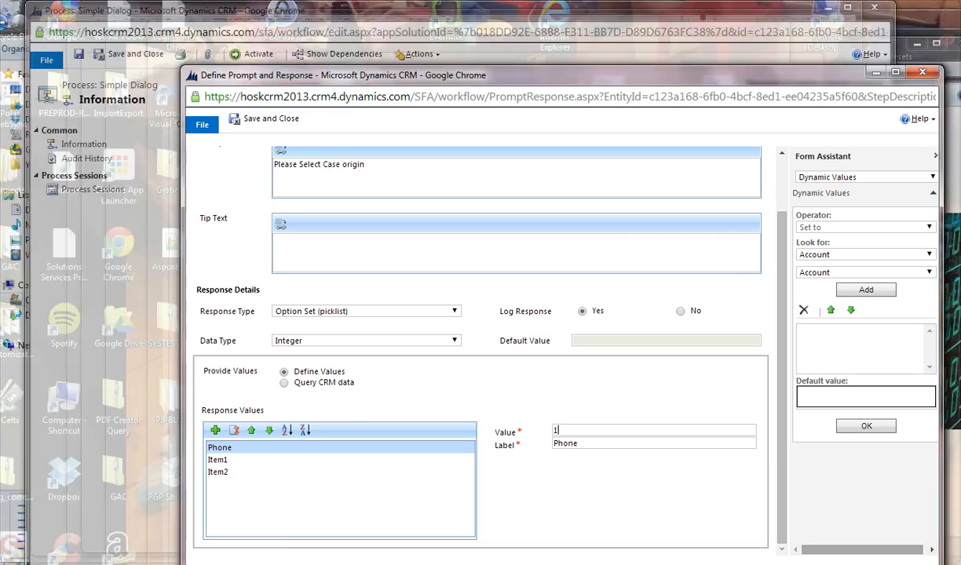
pyautogui.moveTo(393, 561)
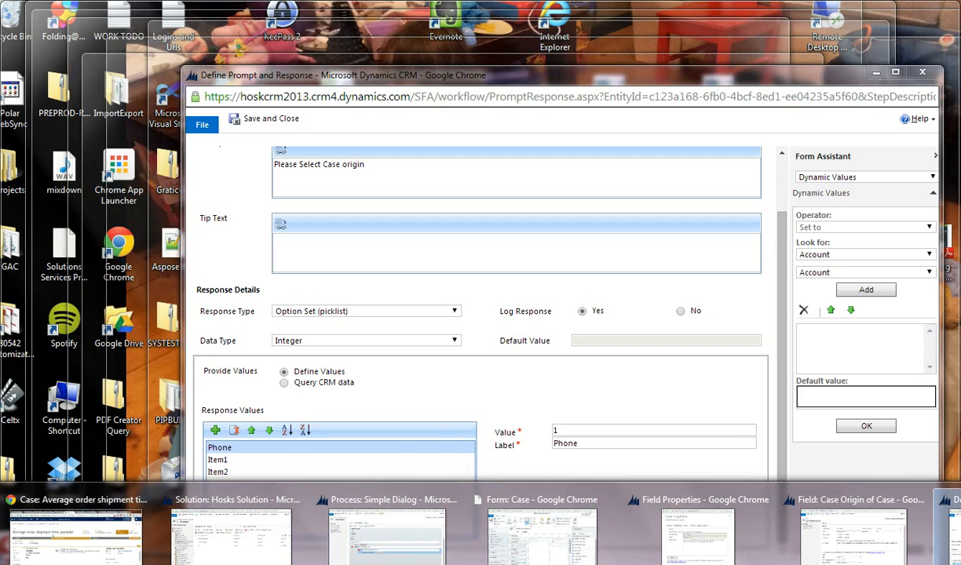
pyautogui.click(952, 541)
pyautogui.click(353, 458)
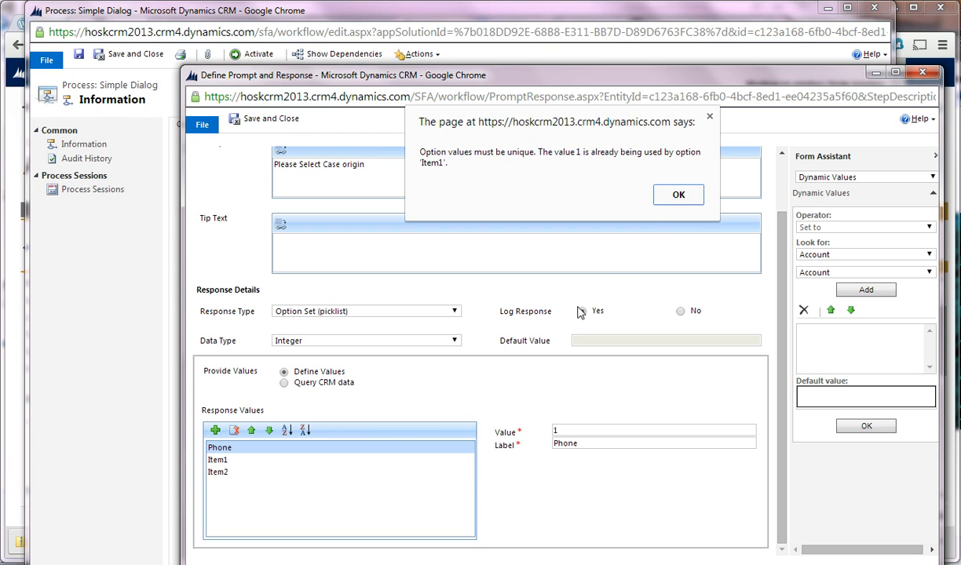
pyautogui.click(669, 194)
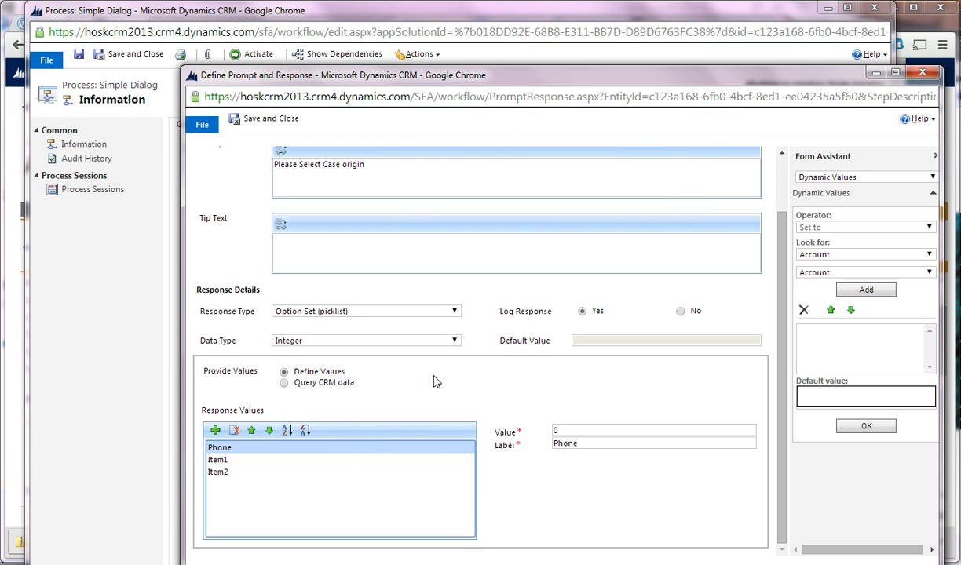
# Relabel response value Item1 as Email, and relabel Item2 as Web with the value 3
pyautogui.click(307, 467)
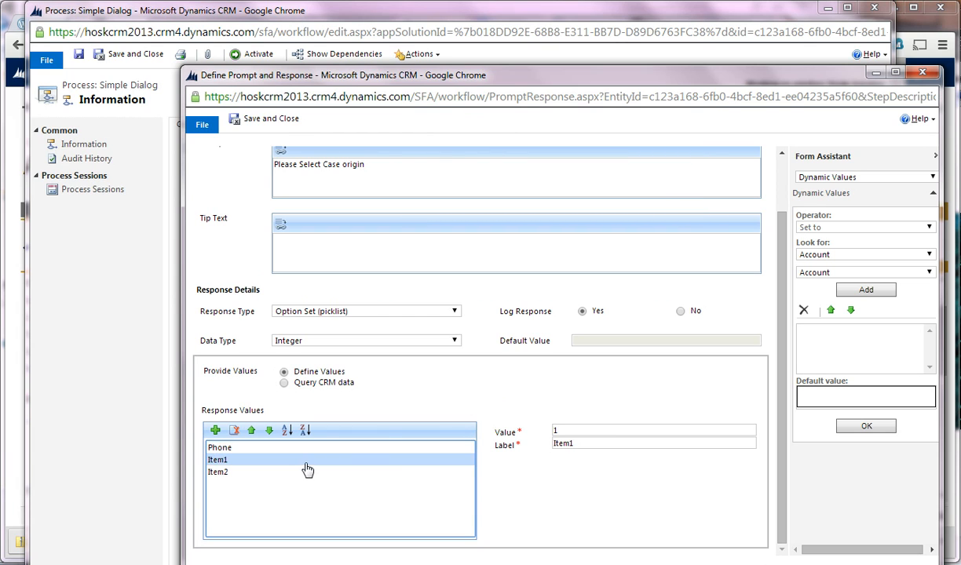
pyautogui.doubleClick(562, 444)
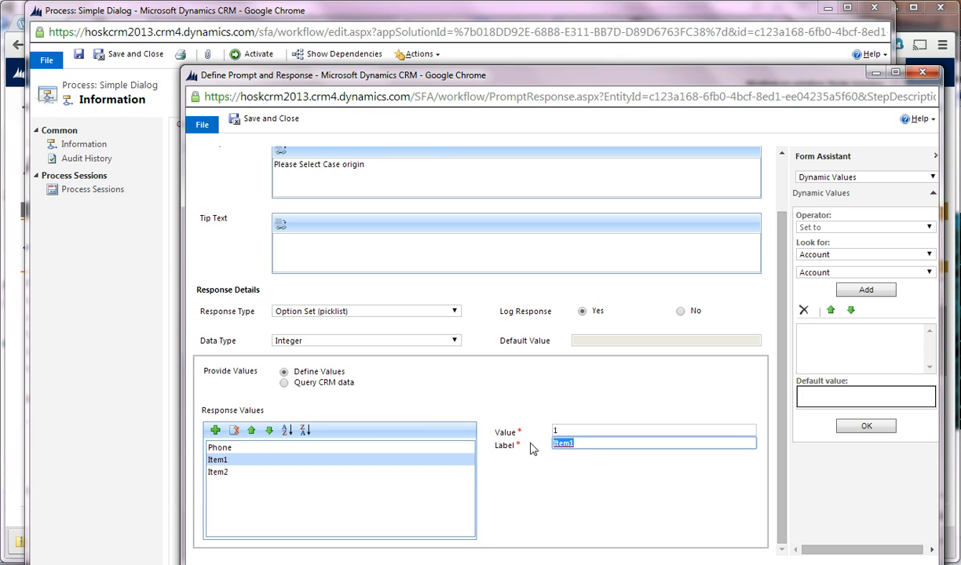
pyautogui.write('Email')
pyautogui.click(311, 482)
pyautogui.click(311, 473)
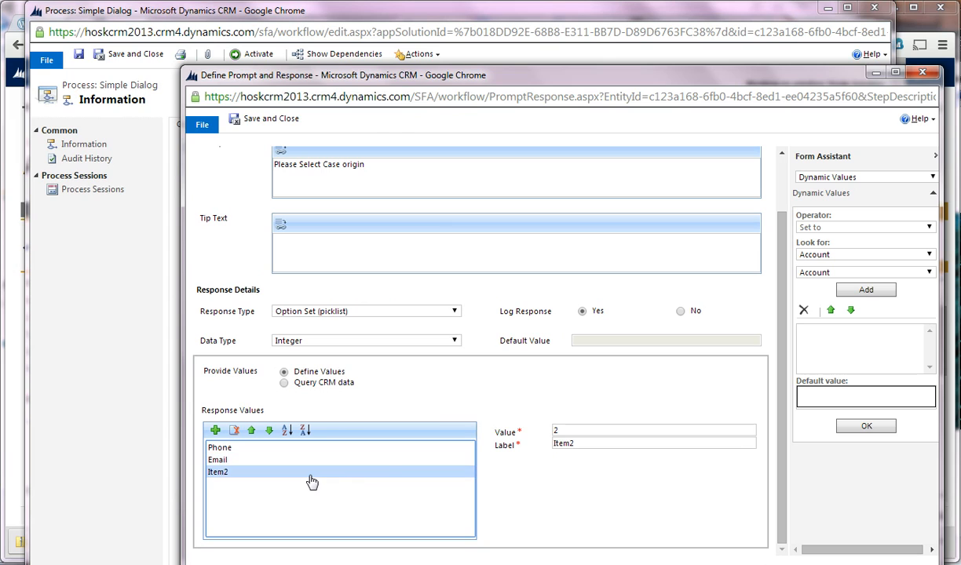
pyautogui.doubleClick(624, 443)
pyautogui.write('Web')
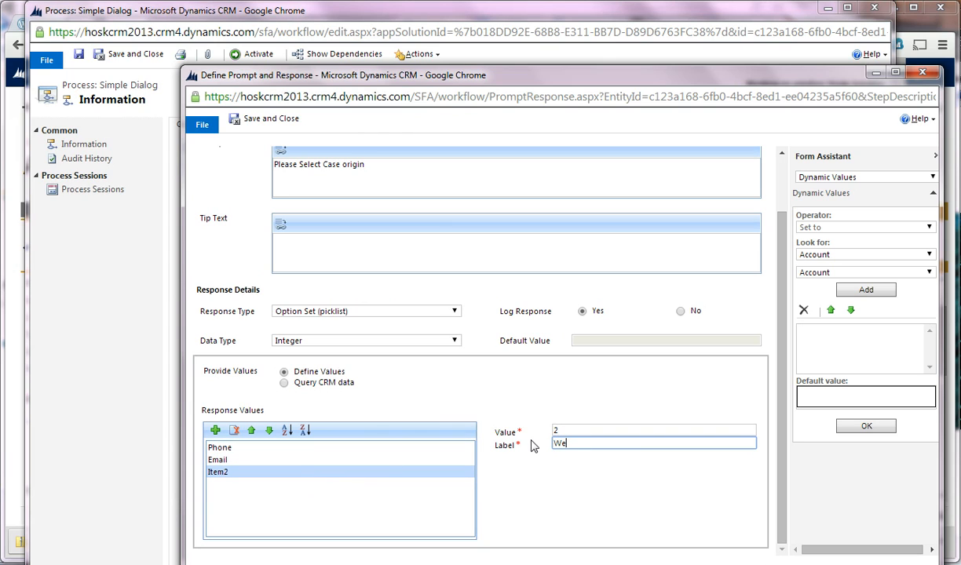
pyautogui.doubleClick(597, 430)
pyautogui.write('3')
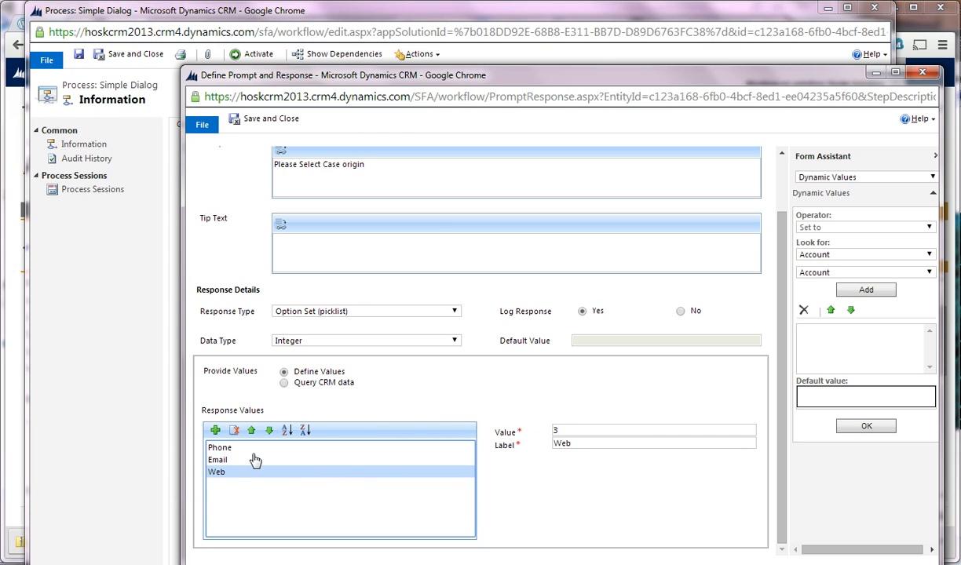
# Set the Email response item's value to 2 and the Phone item's value to 1
pyautogui.click(253, 461)
pyautogui.doubleClick(562, 430)
pyautogui.write('2')
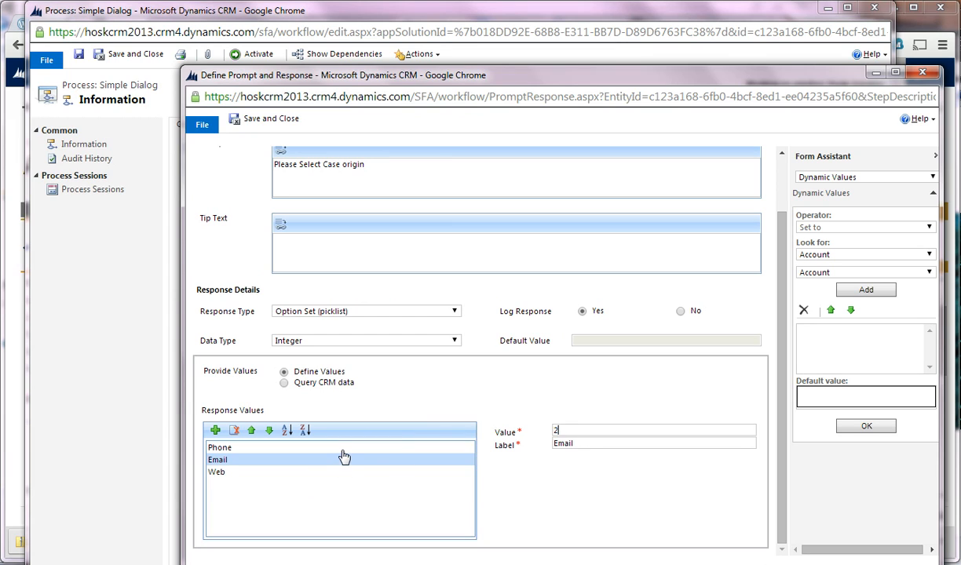
pyautogui.click(328, 448)
pyautogui.doubleClick(556, 431)
pyautogui.write('1')
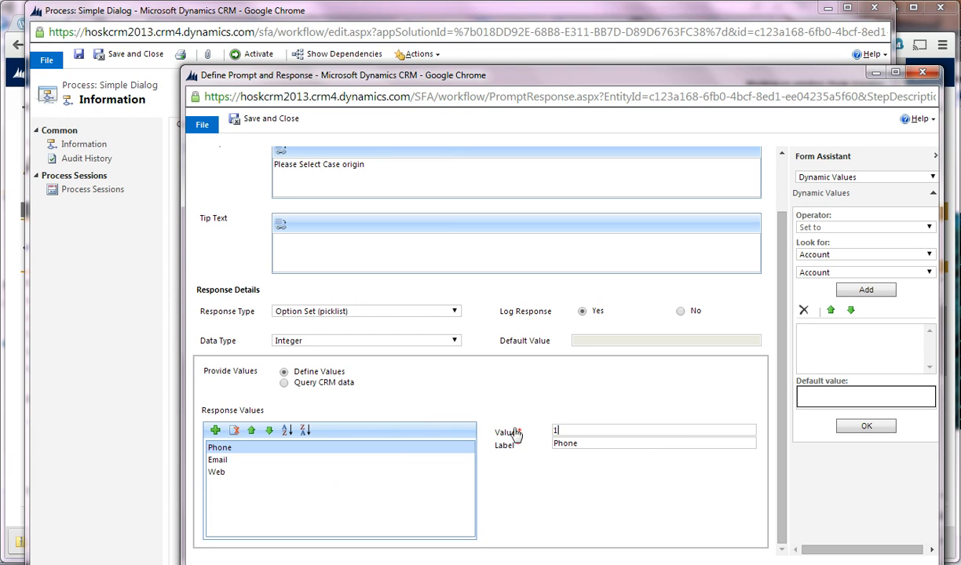
# Enter the tip text "orgin of the case", then save and close the case origin prompt
pyautogui.click(392, 245)
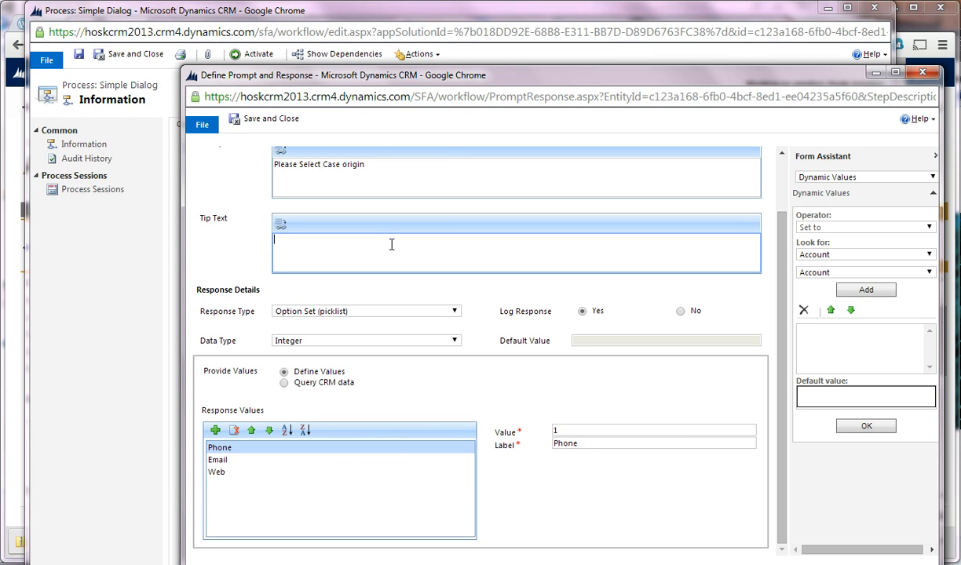
pyautogui.write('orgin of the case')
pyautogui.click(267, 118)
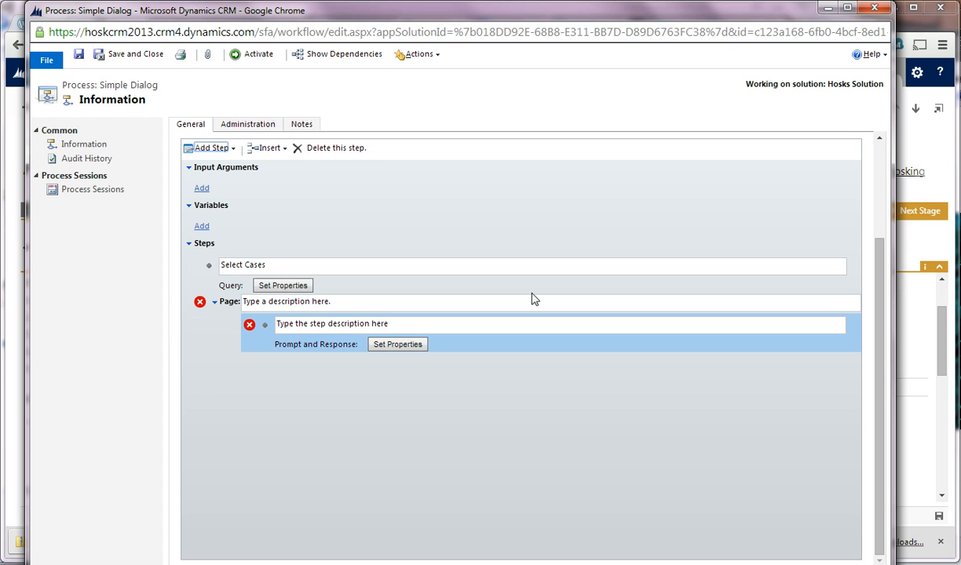
pyautogui.click(516, 324)
pyautogui.scroll(2, 516, 325)
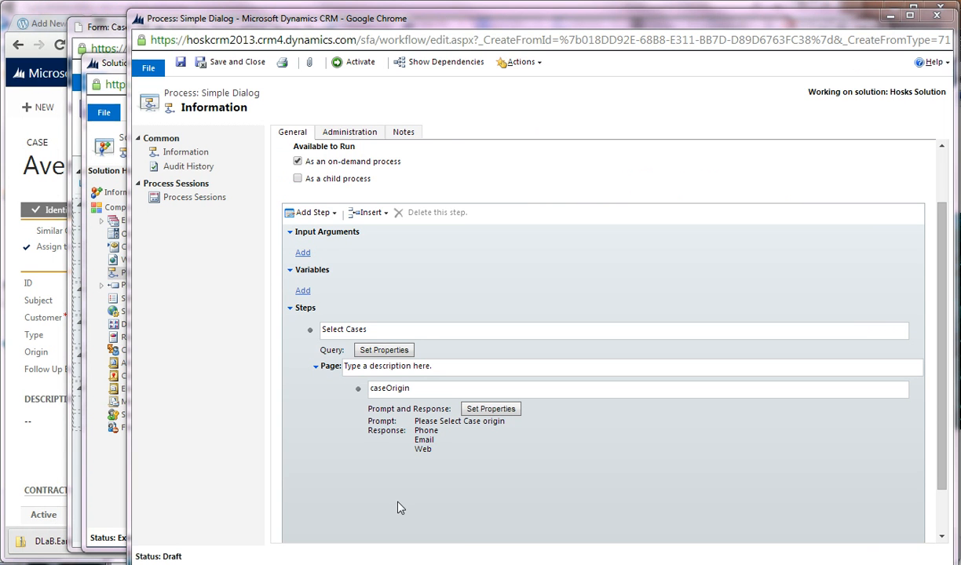
# Add a prompt and response after caseOrigin on the same page, with response type Multiple Lines (Text Only)
pyautogui.click(381, 442)
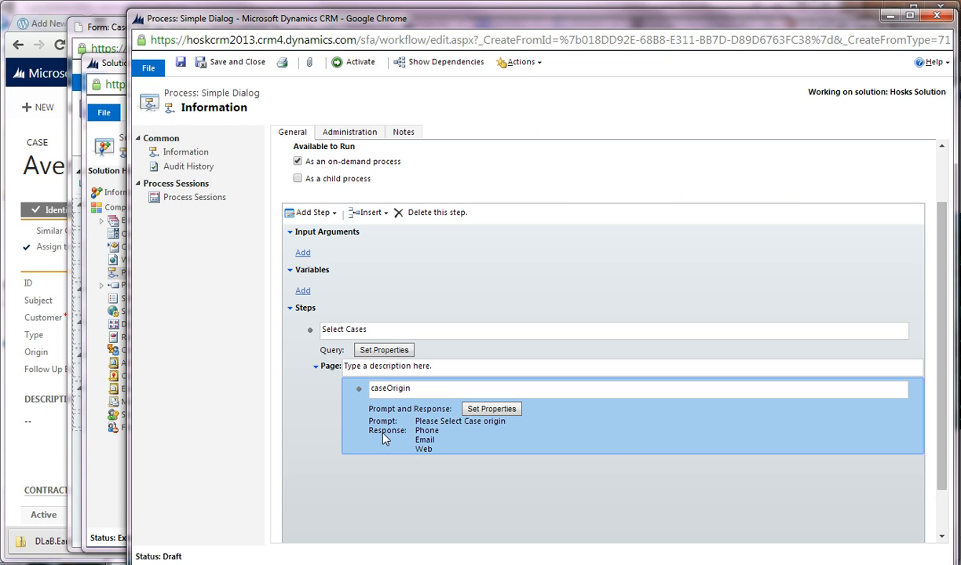
pyautogui.click(335, 214)
pyautogui.click(328, 263)
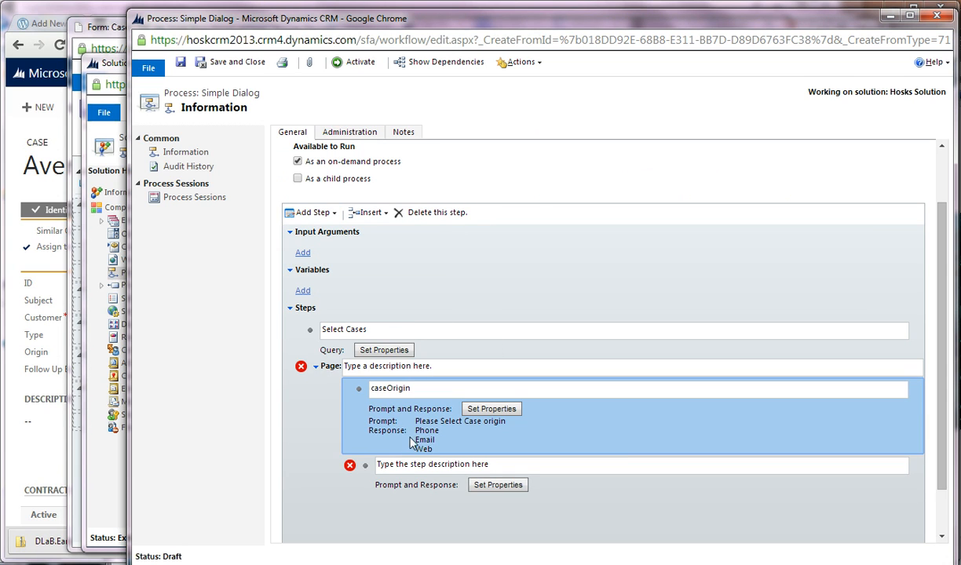
pyautogui.click(498, 485)
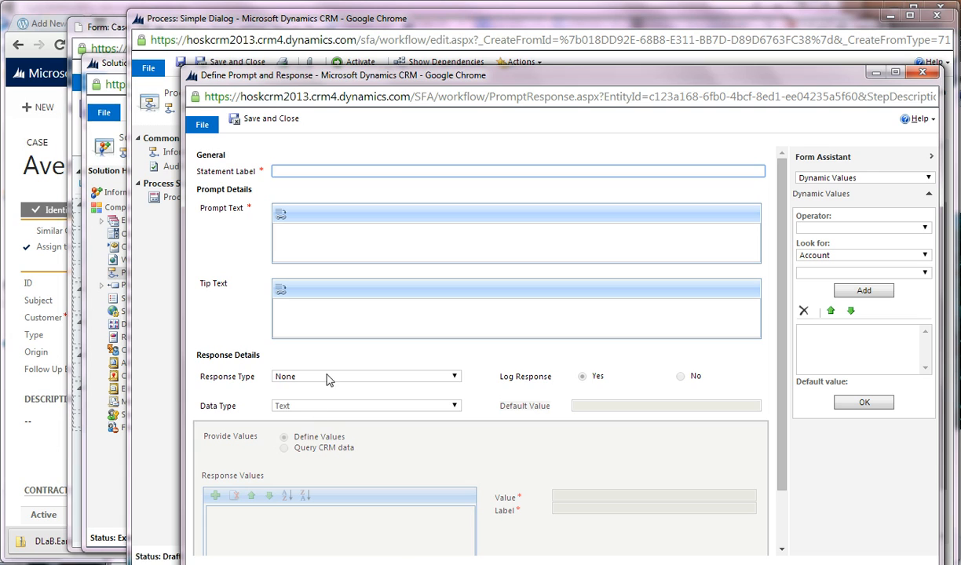
pyautogui.click(328, 377)
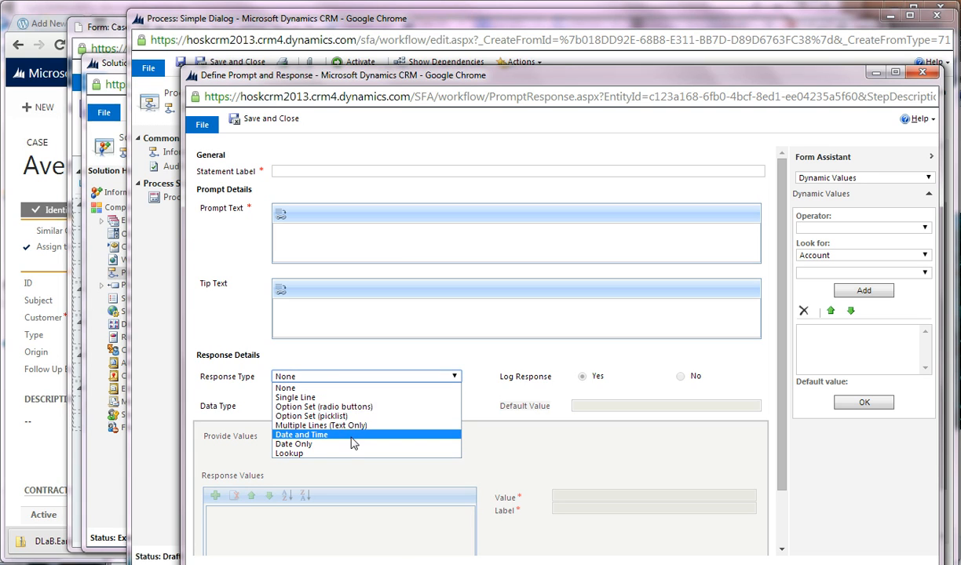
pyautogui.click(345, 425)
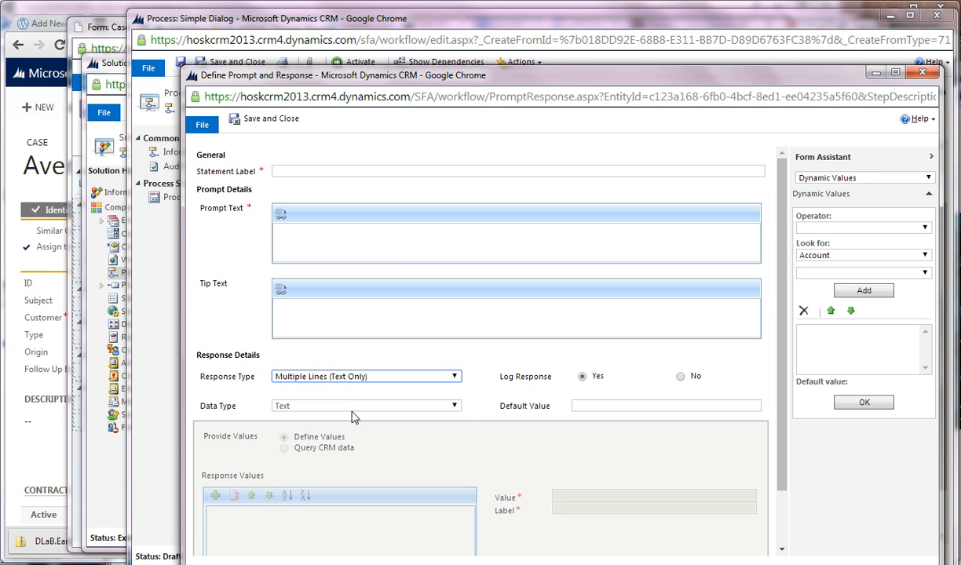
# Enter the statement label "CaseDescription" and the prompt text "please type a case description", and save and close the prompt
pyautogui.click(338, 171)
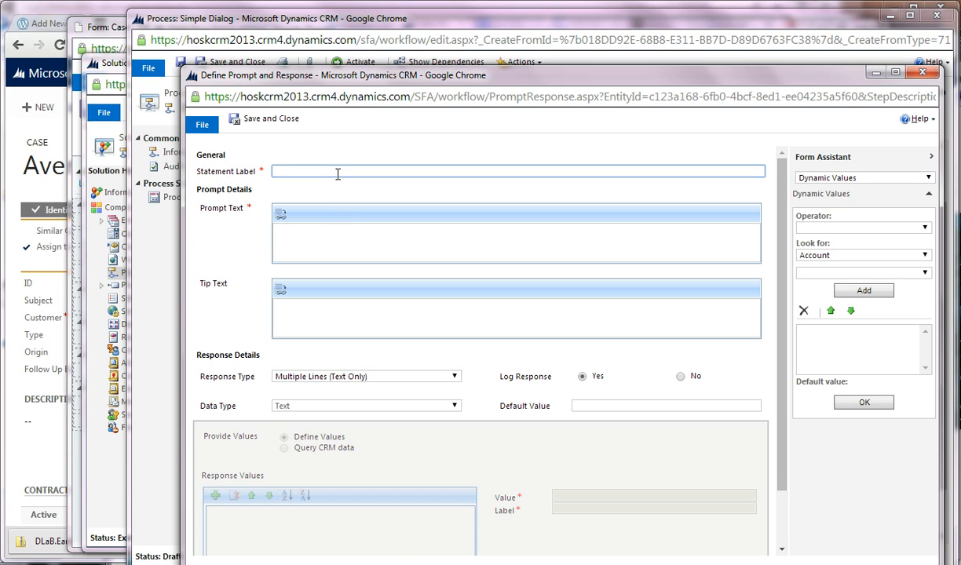
pyautogui.write('CaseDescription')
pyautogui.press('Tab')
pyautogui.write('Set th')
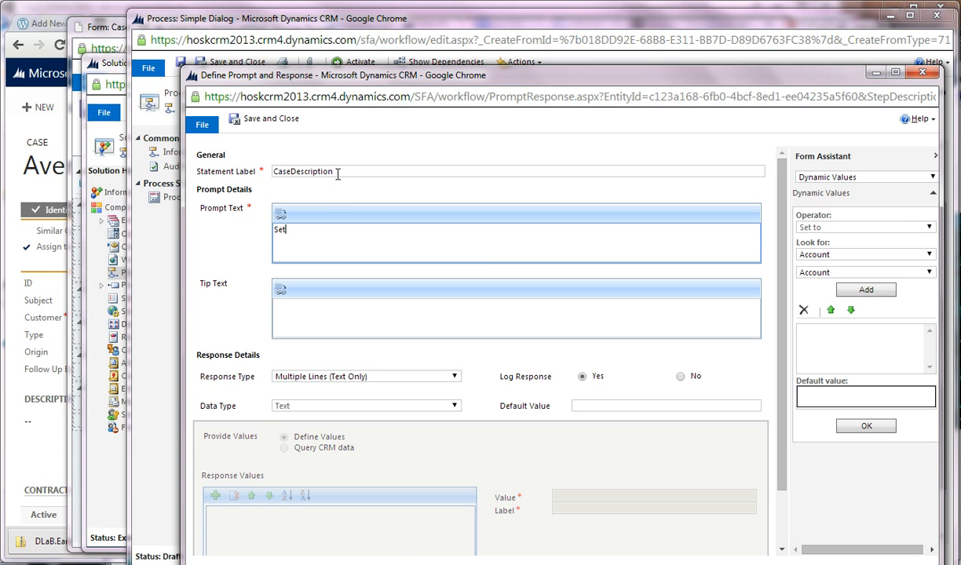
pyautogui.press('BackSpace')
pyautogui.press('BackSpace')
pyautogui.press('BackSpace')
pyautogui.press('BackSpace')
pyautogui.press('BackSpace')
pyautogui.press('BackSpace')
pyautogui.write('please type a case description')
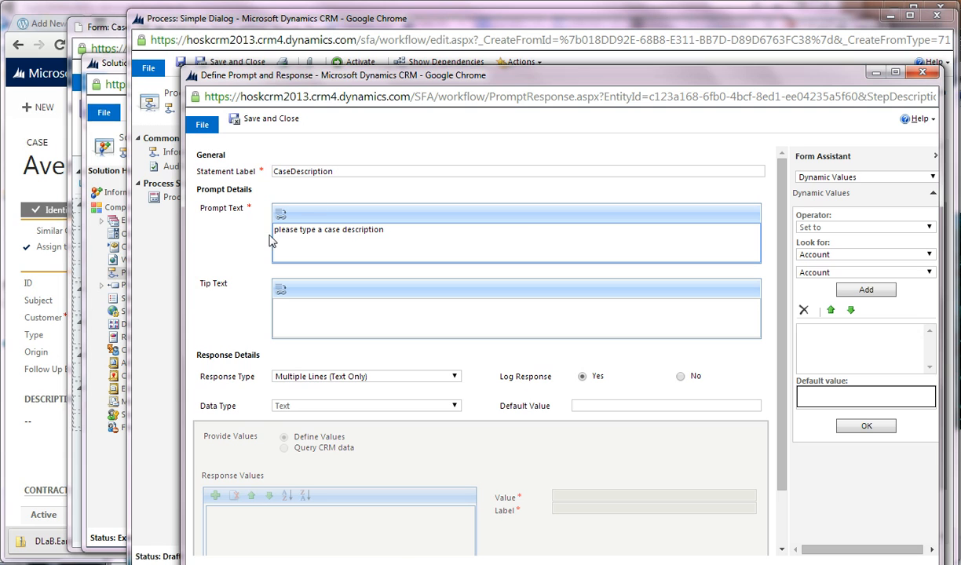
pyautogui.click(264, 122)
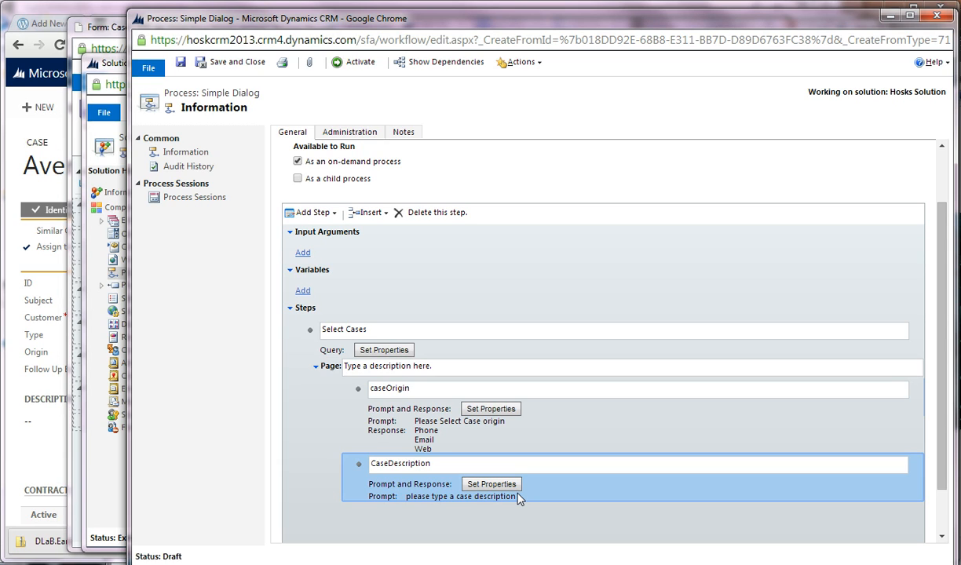
pyautogui.scroll(-1, 549, 491)
pyautogui.scroll(1, 549, 490)
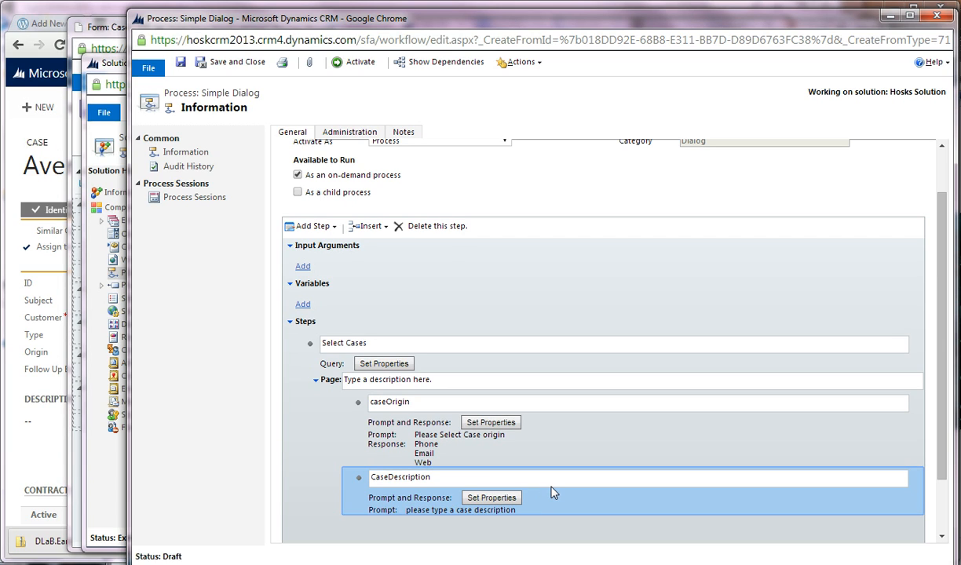
pyautogui.scroll(-2, 515, 526)
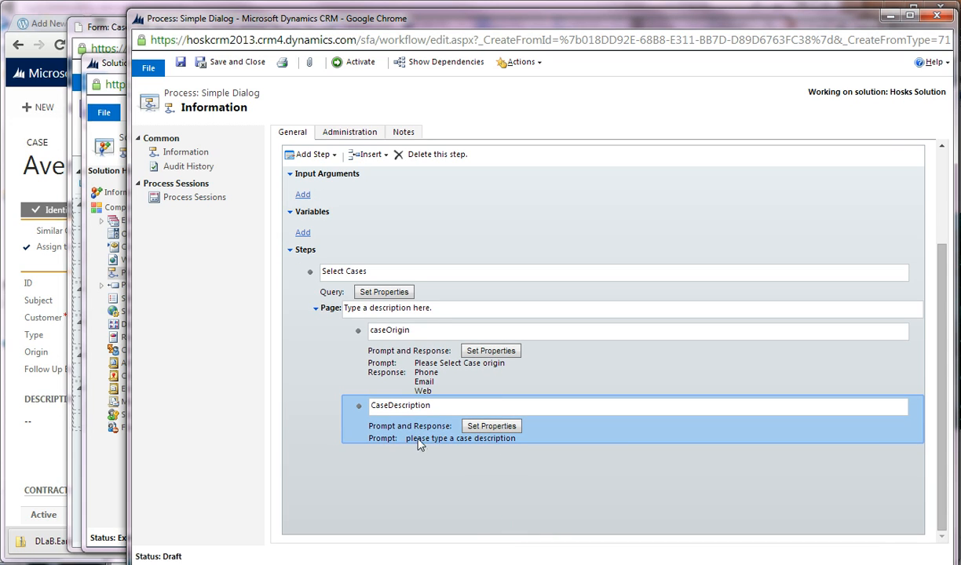
pyautogui.scroll(2, 354, 248)
pyautogui.click(312, 226)
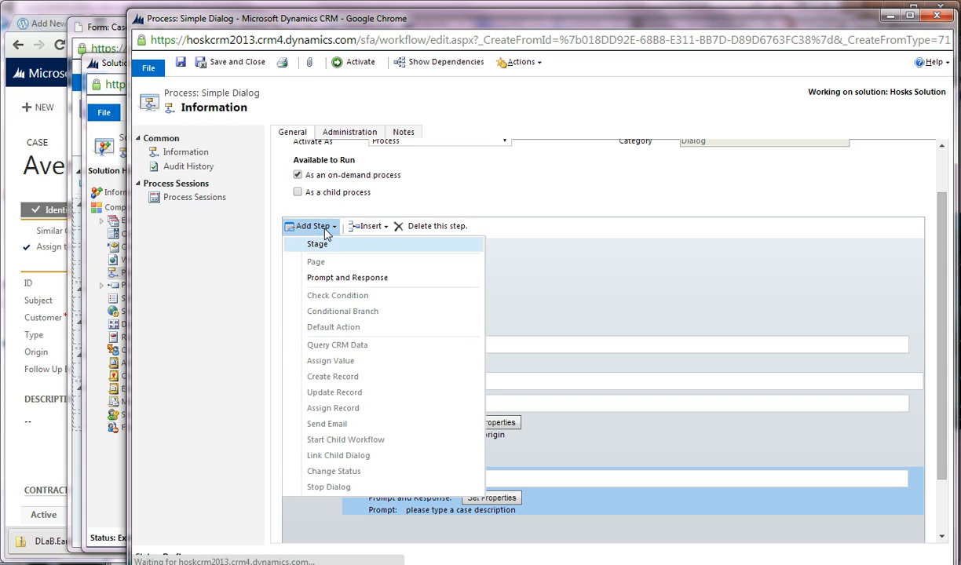
pyautogui.click(607, 268)
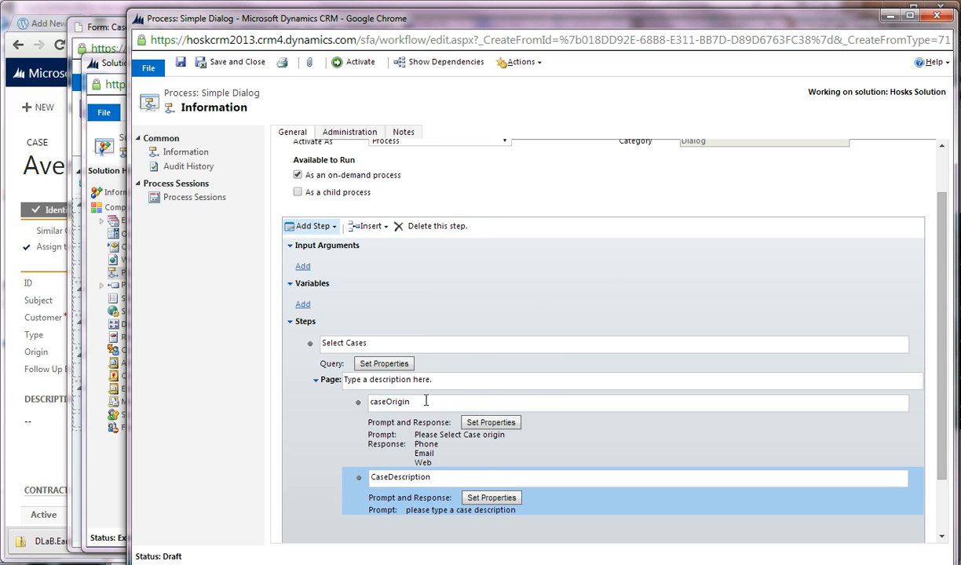
# Add a second page after the page with the two case prompts and select its empty step row
pyautogui.click(350, 406)
pyautogui.click(324, 376)
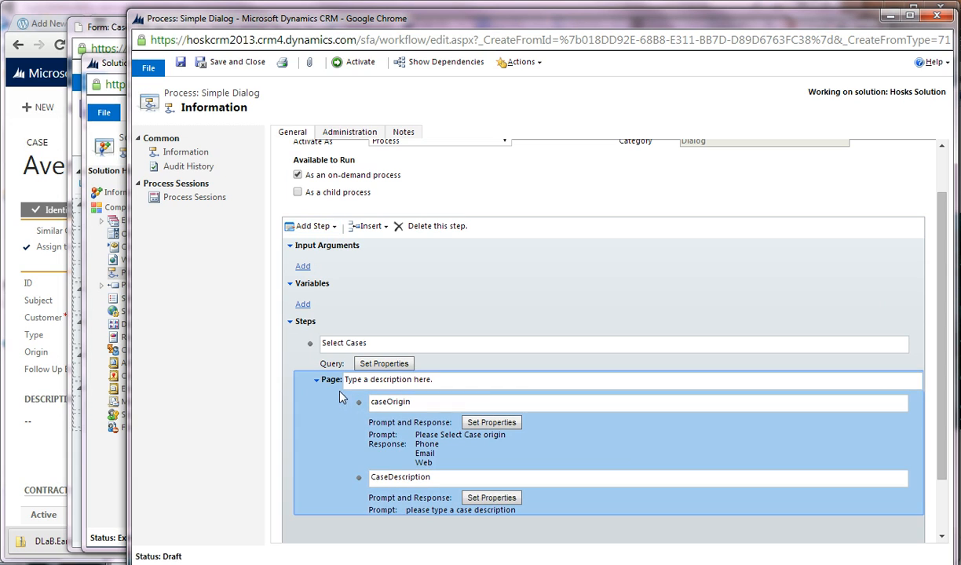
pyautogui.click(312, 226)
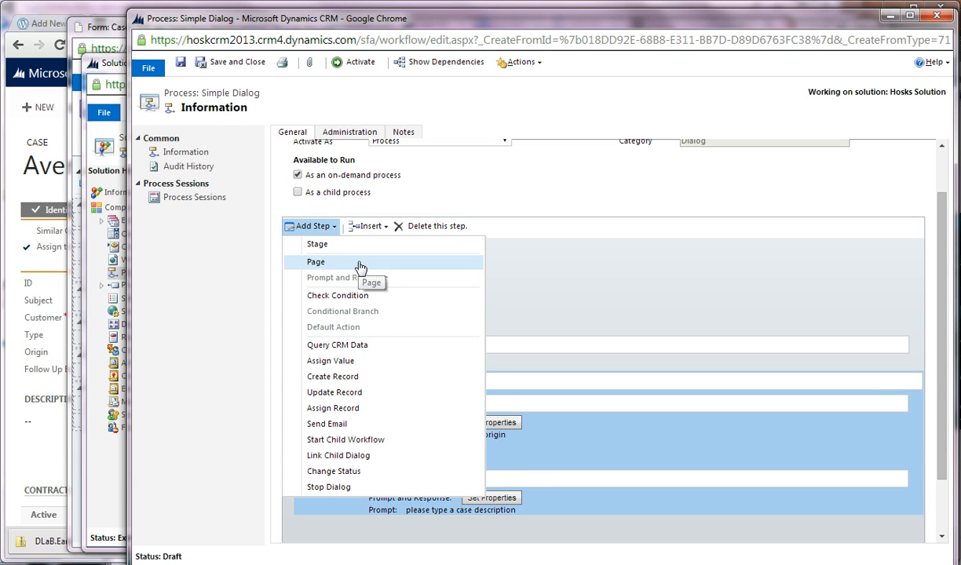
pyautogui.scroll(-2, 621, 525)
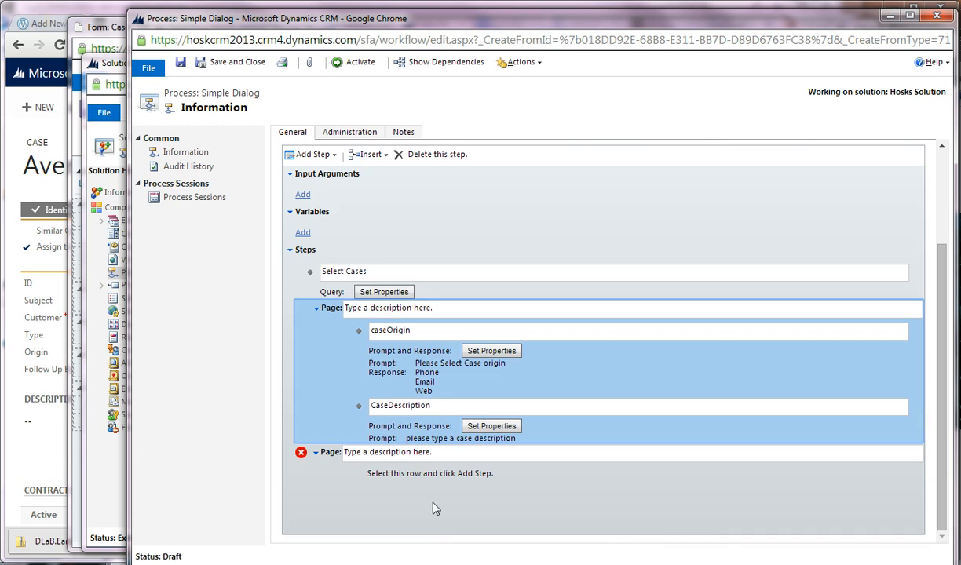
pyautogui.click(430, 474)
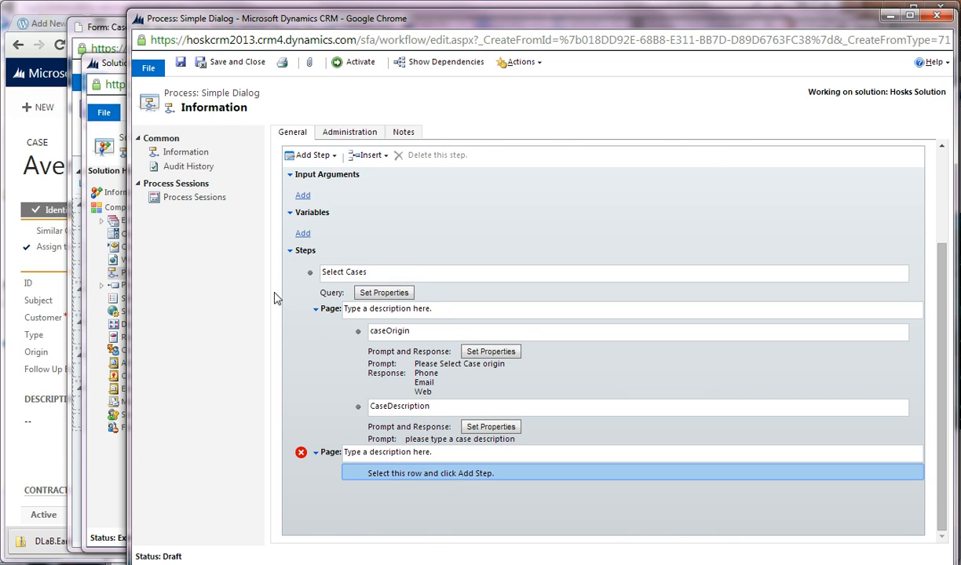
# Add a prompt and response to the second page and open its properties
pyautogui.click(335, 157)
pyautogui.click(339, 207)
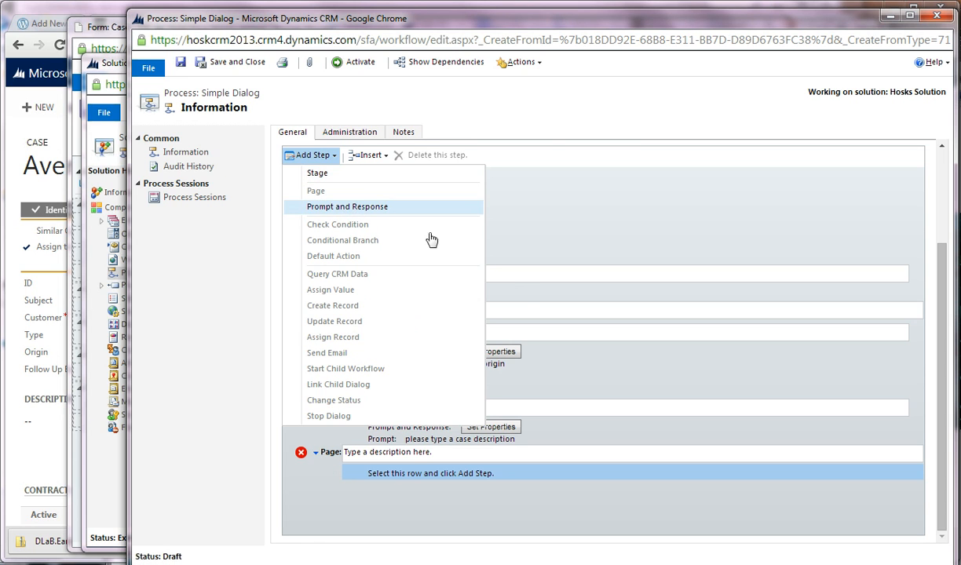
pyautogui.click(498, 494)
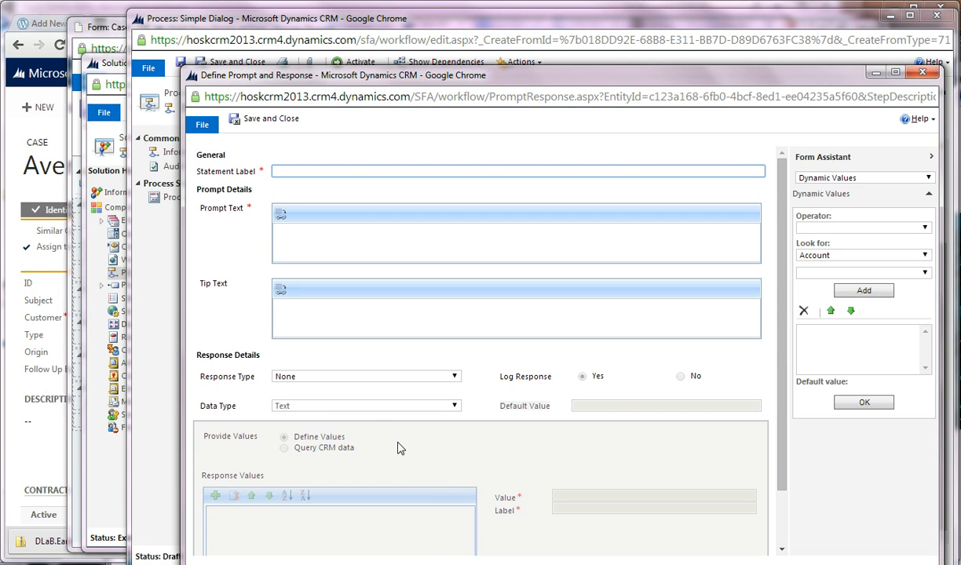
pyautogui.click(385, 377)
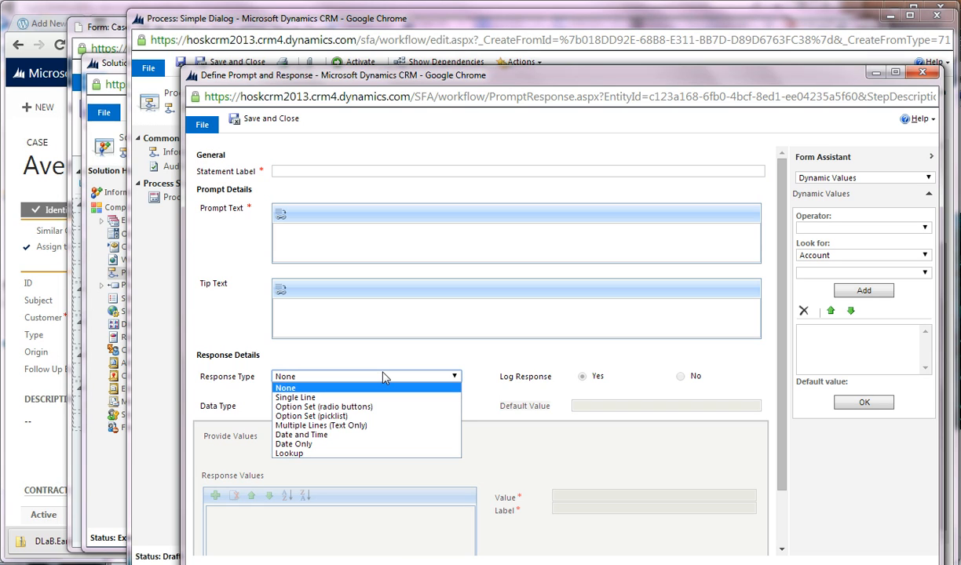
pyautogui.click(384, 378)
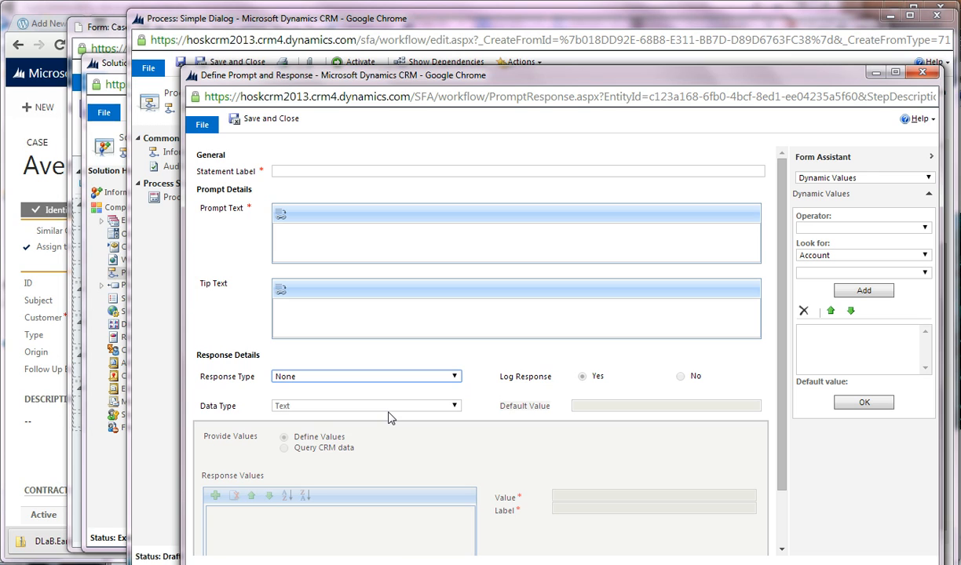
# Choose Select Cases as the source of dynamic values and enter the statement label "select cases"
pyautogui.click(366, 241)
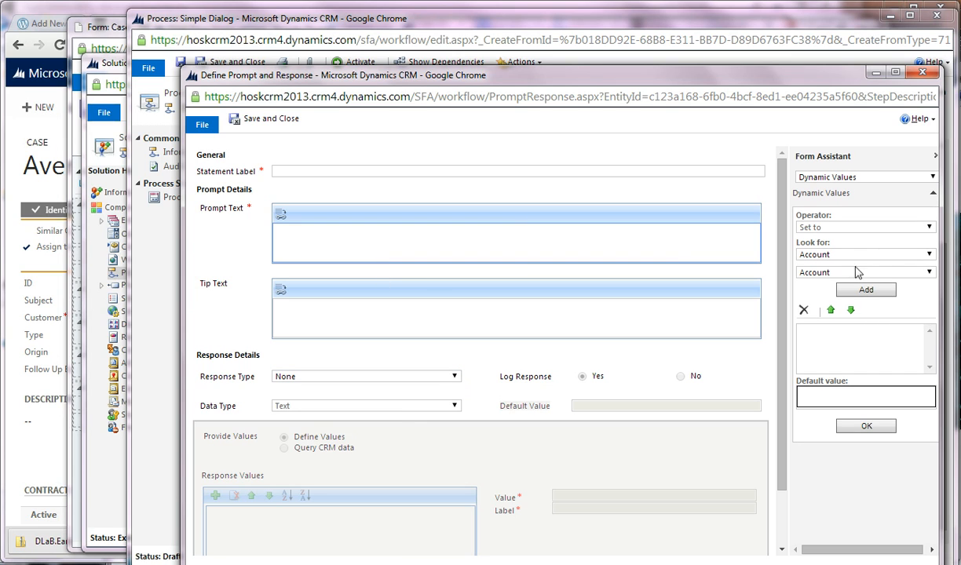
pyautogui.click(820, 254)
pyautogui.scroll(-3, 875, 393)
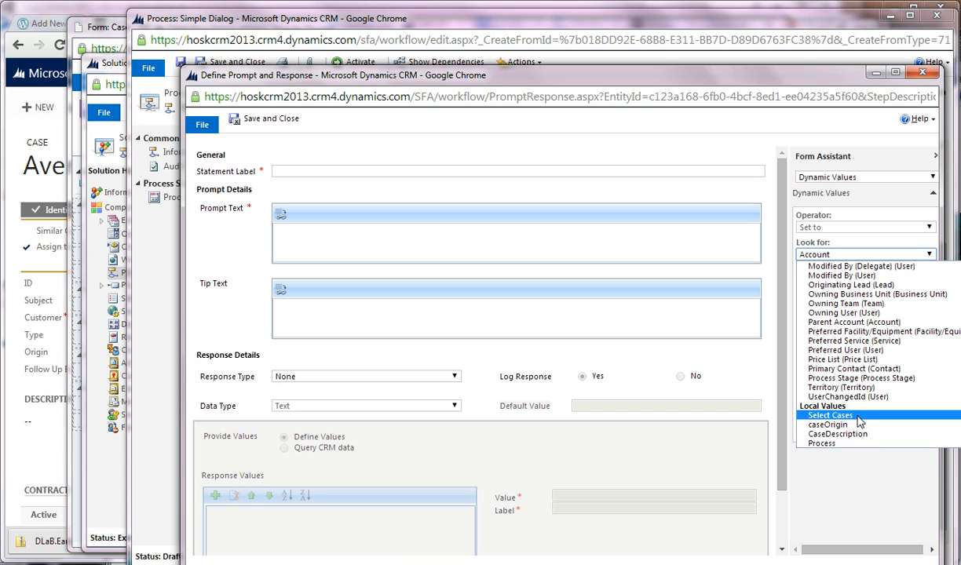
pyautogui.click(829, 416)
pyautogui.click(351, 169)
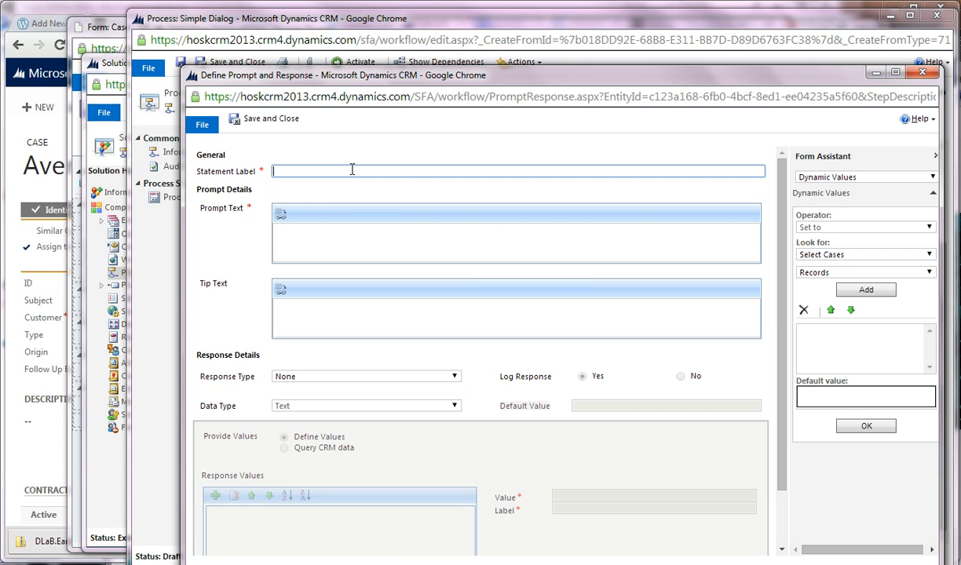
pyautogui.write('select cases')
# Insert the Records(Select Cases) dynamic value into the empty prompt text
pyautogui.click(369, 243)
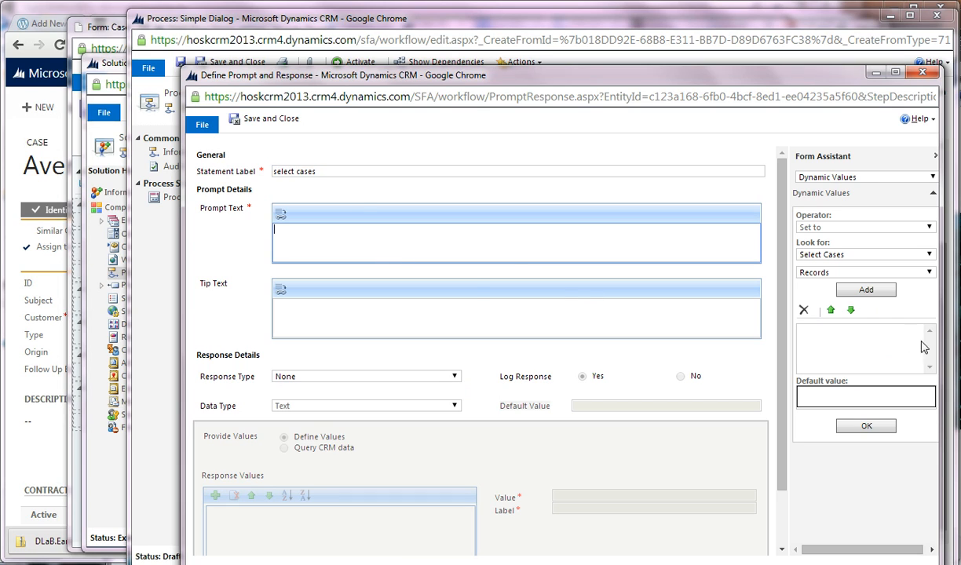
pyautogui.click(863, 291)
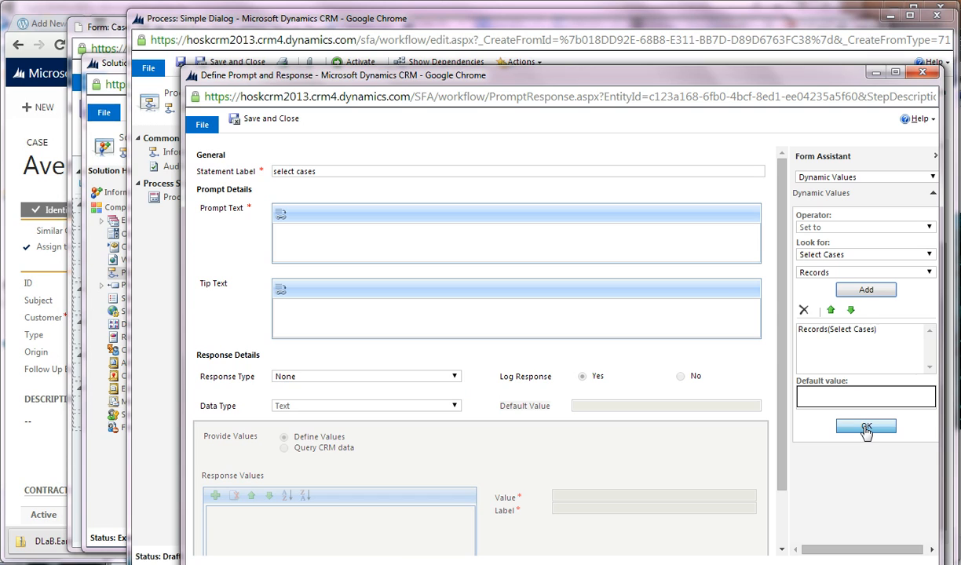
pyautogui.click(866, 426)
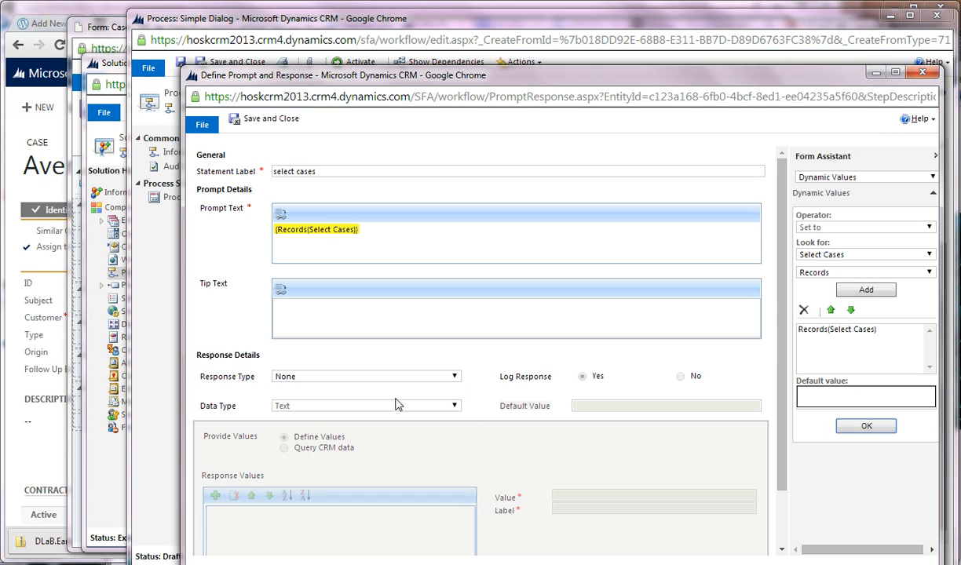
# Set the response type to Option Set (picklist) and provide its values from CRM data with the Select Cases query variable
pyautogui.click(318, 378)
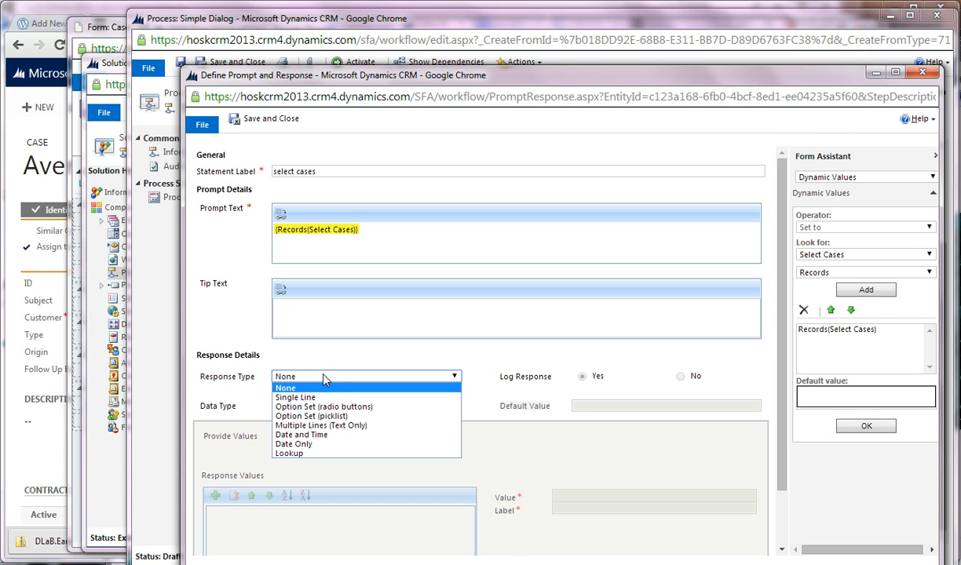
pyautogui.click(317, 379)
pyautogui.scroll(-1, 406, 481)
pyautogui.scroll(1, 406, 480)
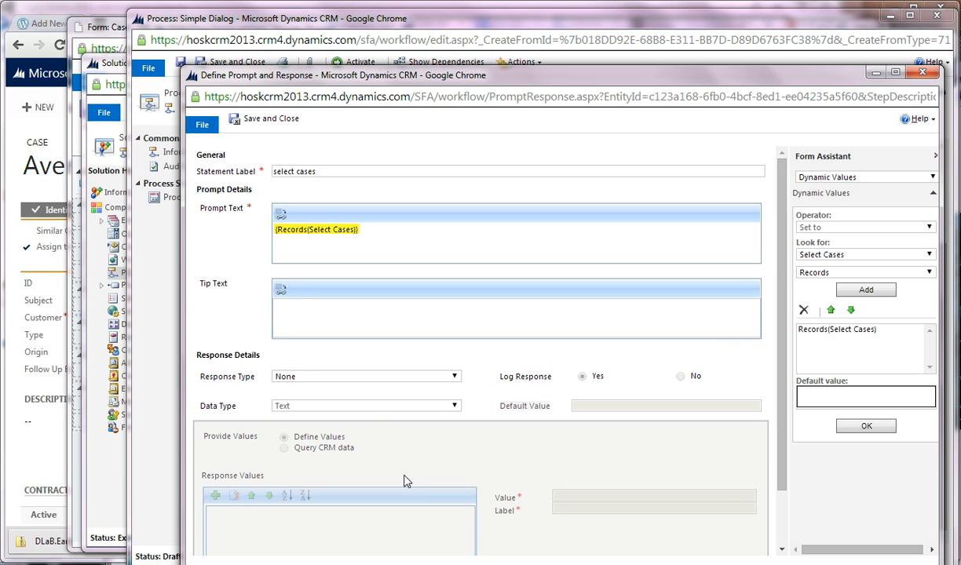
pyautogui.click(302, 302)
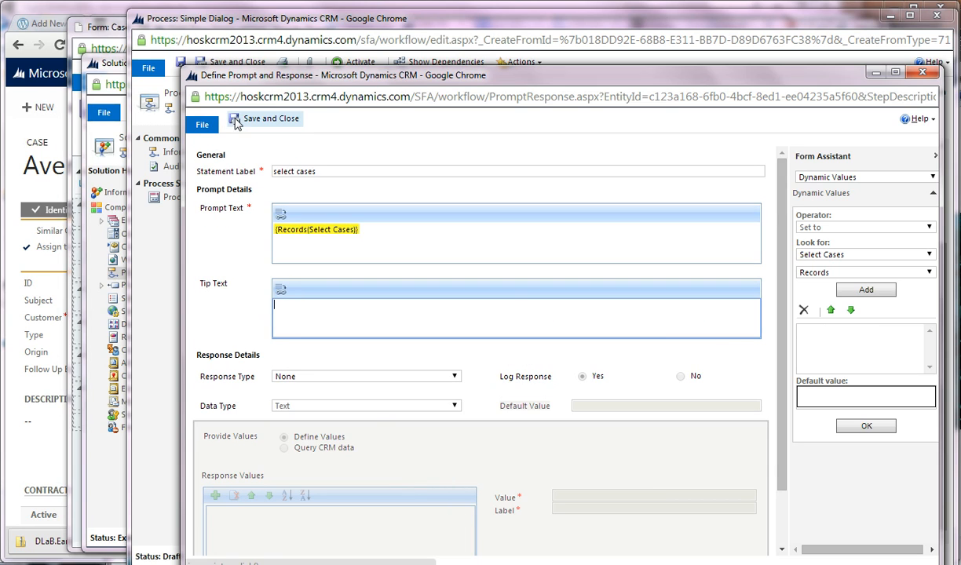
pyautogui.click(369, 378)
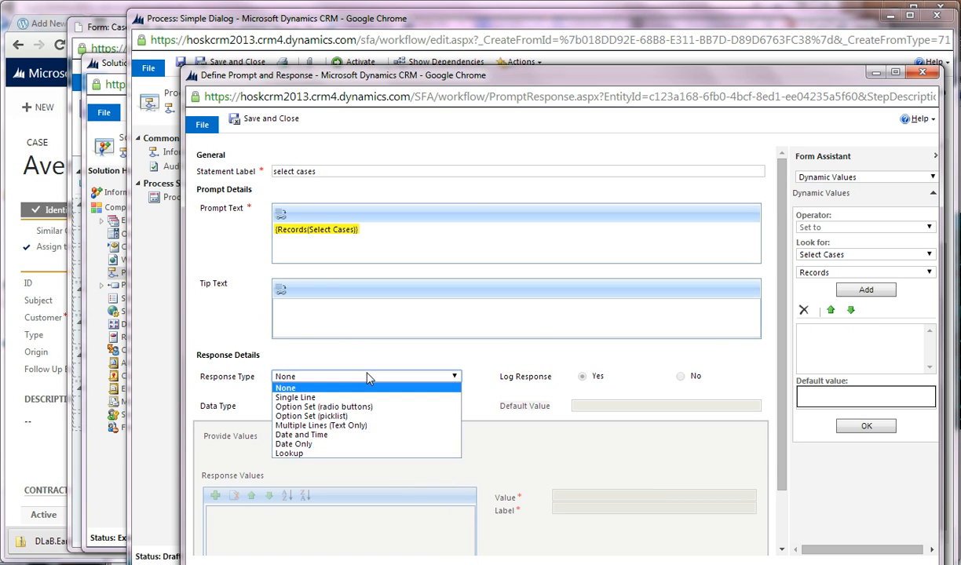
pyautogui.click(392, 416)
pyautogui.scroll(-1, 328, 416)
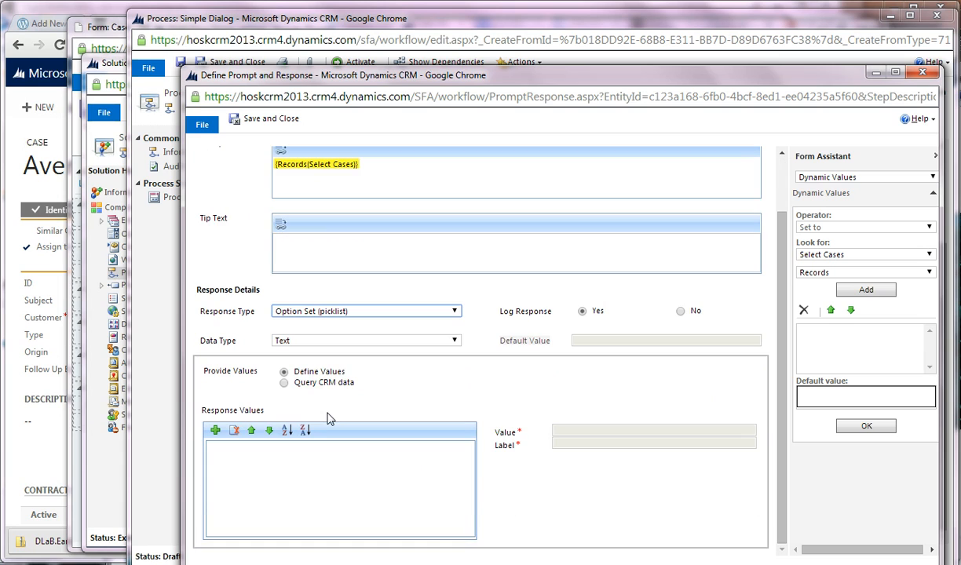
pyautogui.click(284, 383)
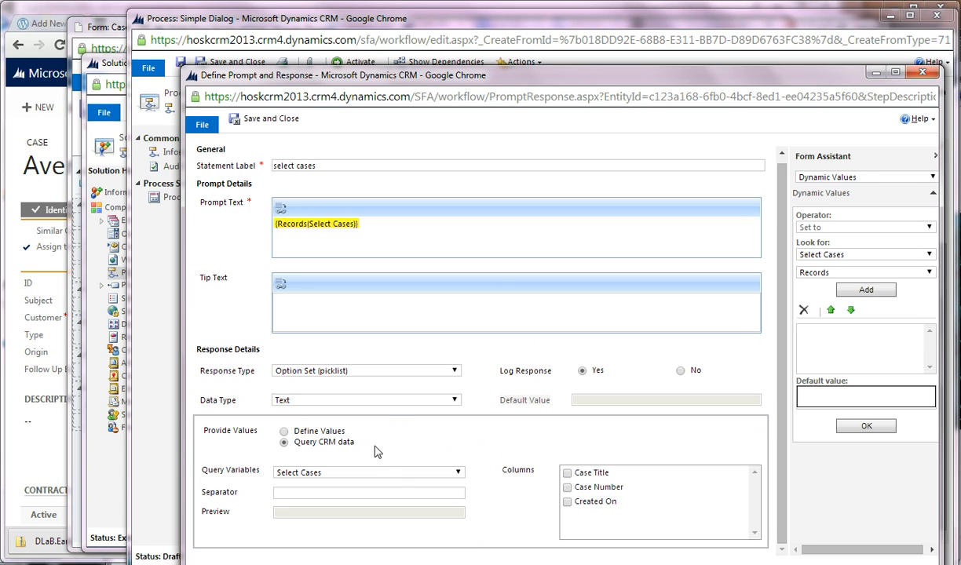
pyautogui.click(396, 473)
pyautogui.click(424, 484)
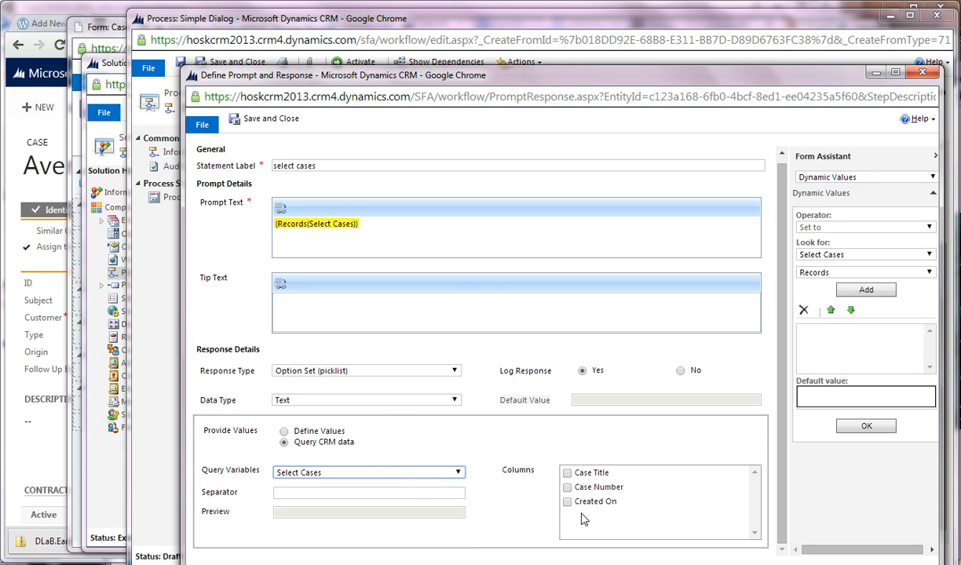
# Include the Case Title and Case Number columns in the response, separated by "-"
pyautogui.click(567, 473)
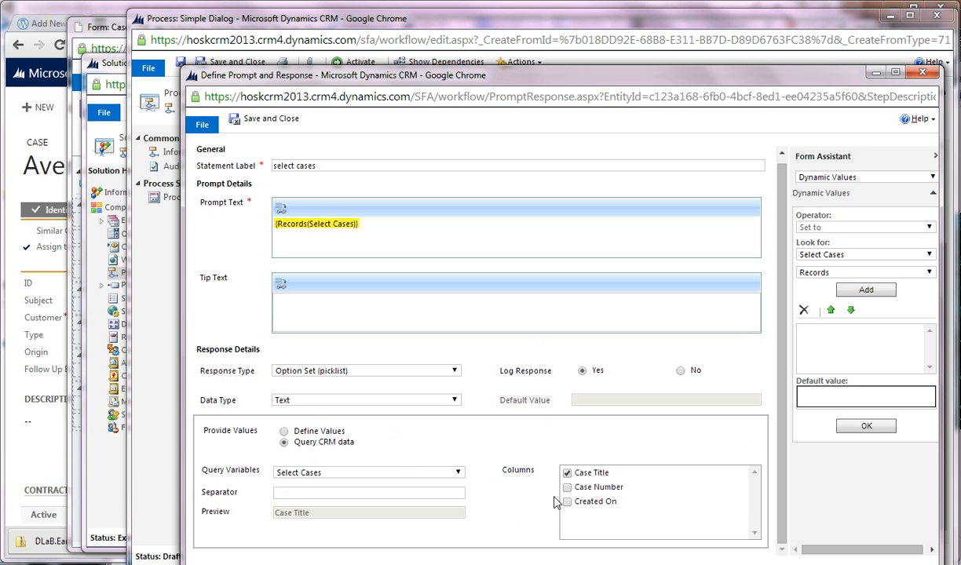
pyautogui.click(373, 496)
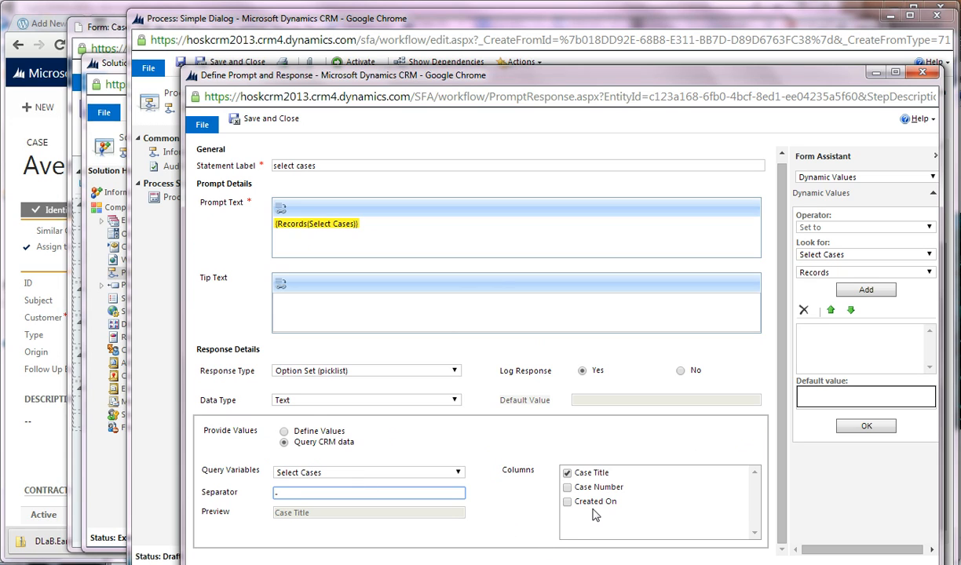
pyautogui.click(567, 487)
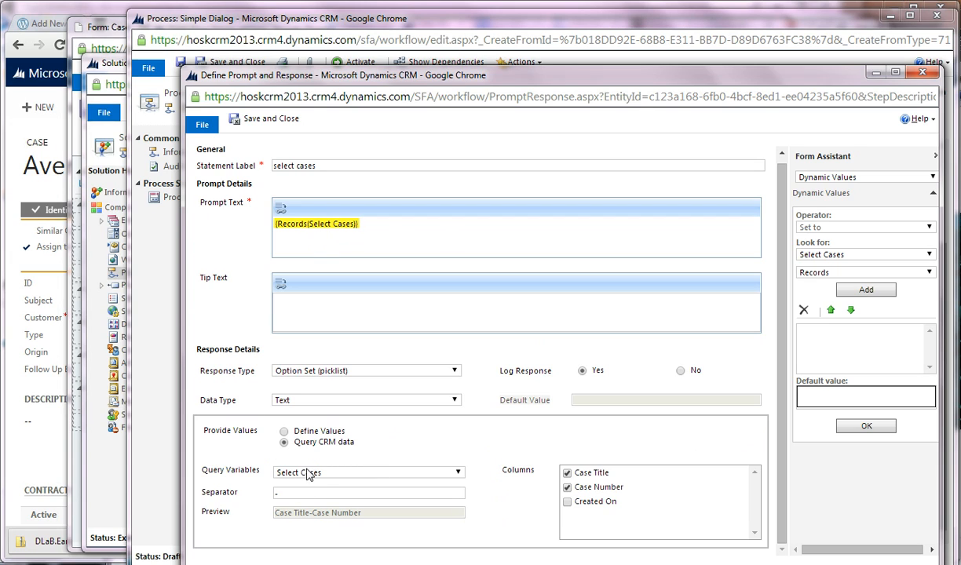
# Replace the prompt's dynamic value with the text "Please Select a case to update"
pyautogui.click(316, 228)
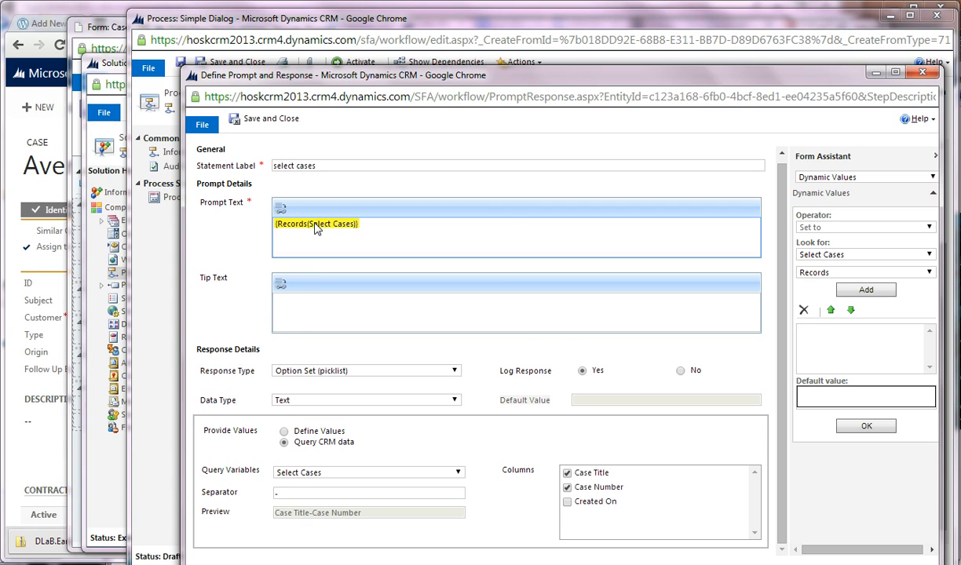
pyautogui.click(278, 227)
pyautogui.write('P')
pyautogui.press('BackSpace')
pyautogui.press('BackSpace')
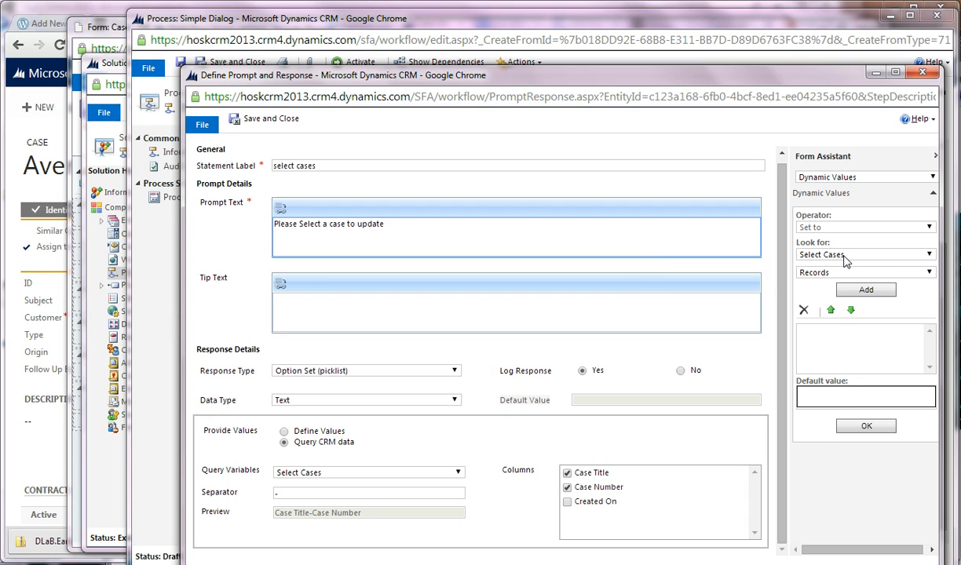
# Append the Records(Select Cases) dynamic value to the prompt text, then save and close the prompt
pyautogui.click(810, 250)
pyautogui.click(810, 249)
pyautogui.click(860, 292)
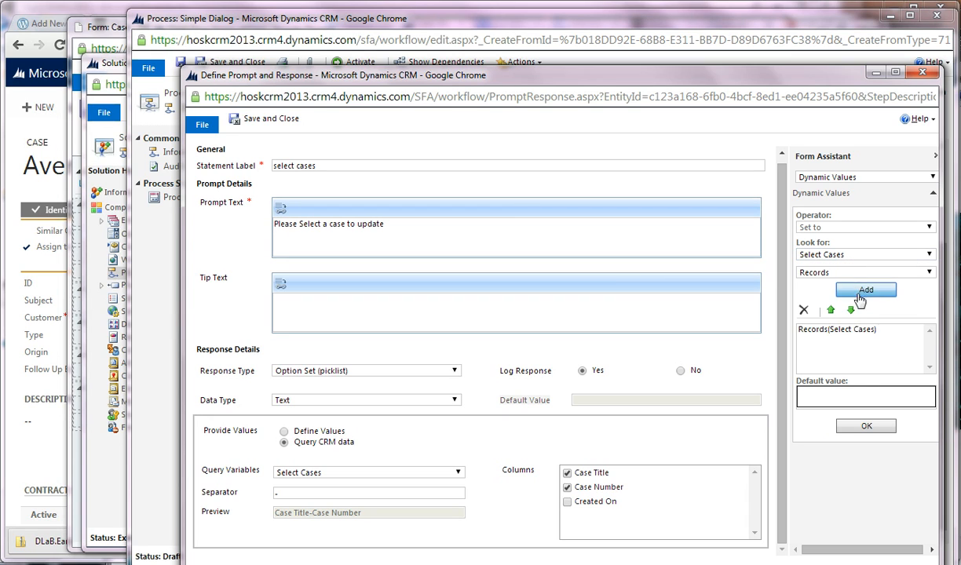
pyautogui.click(866, 425)
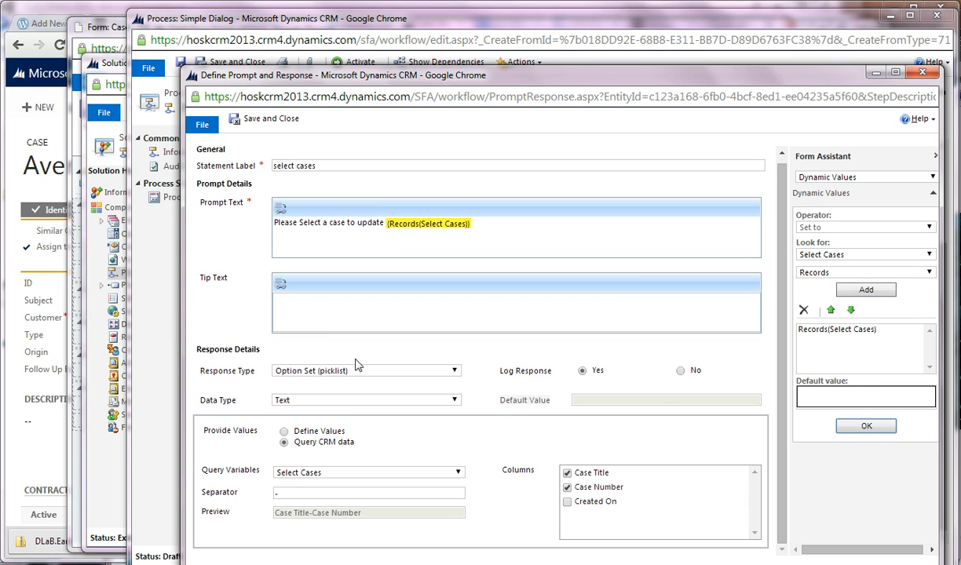
pyautogui.click(265, 119)
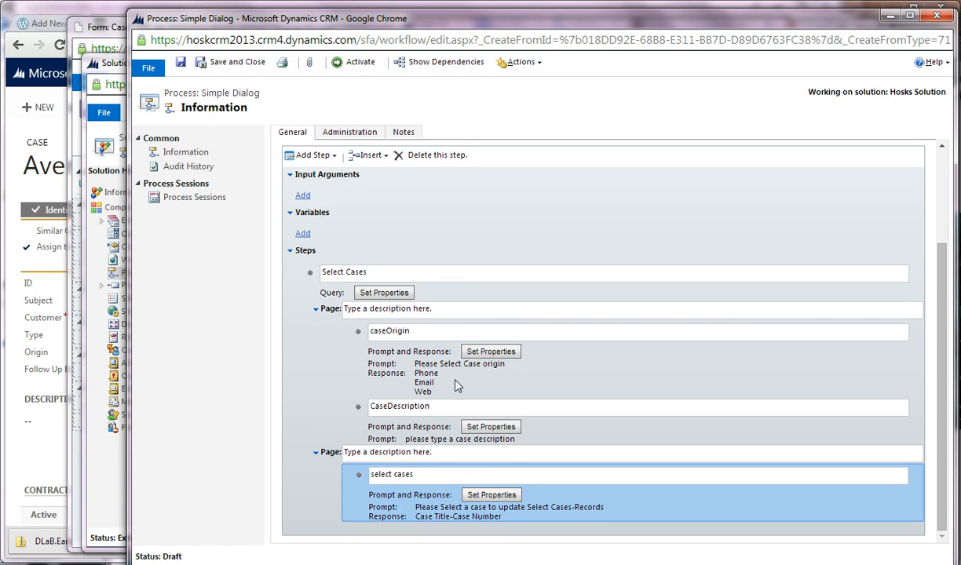
pyautogui.click(343, 517)
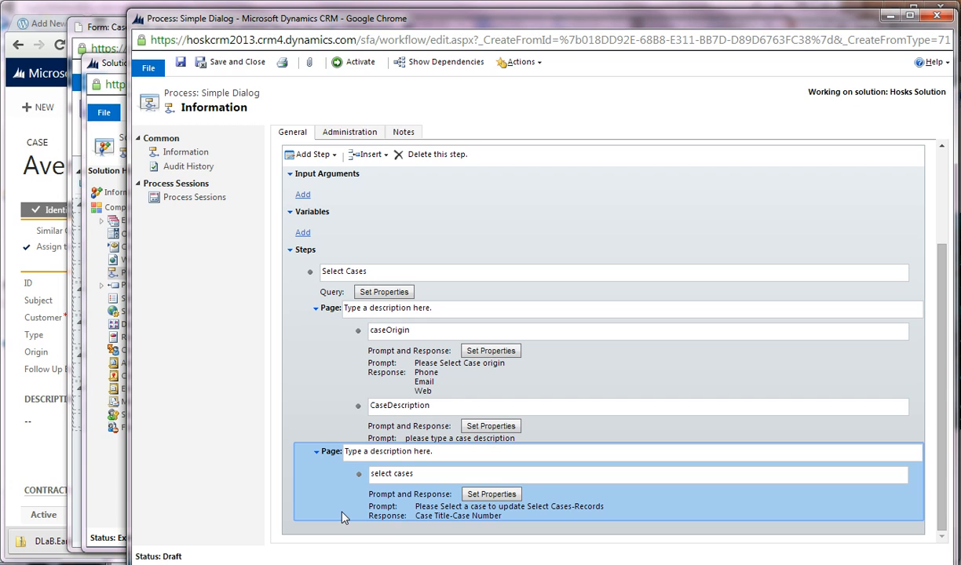
pyautogui.click(345, 477)
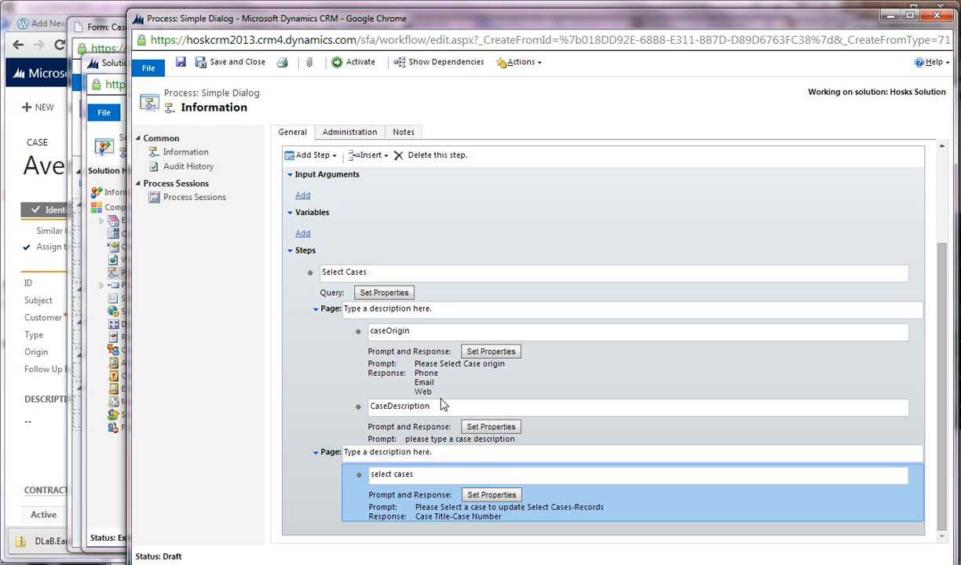
pyautogui.click(326, 157)
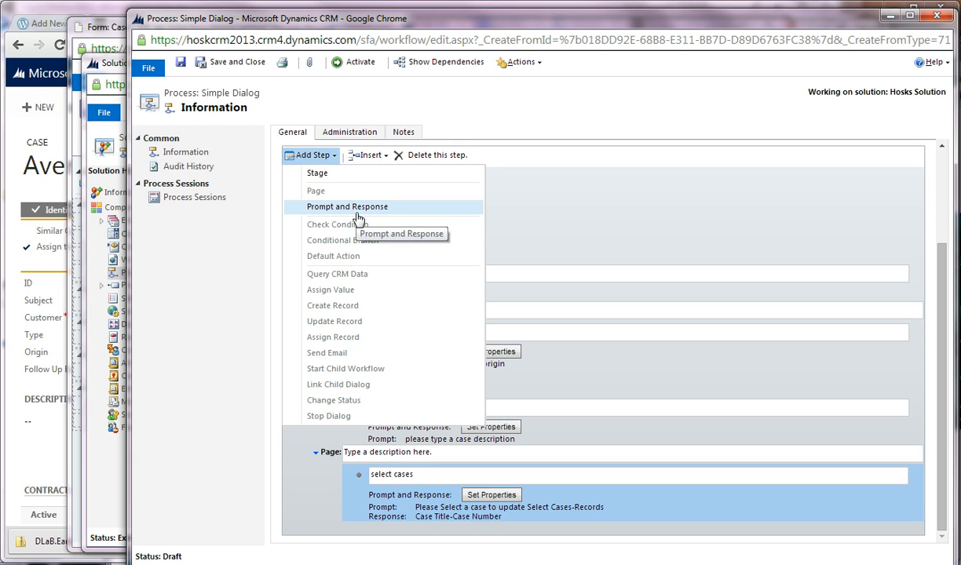
pyautogui.click(514, 195)
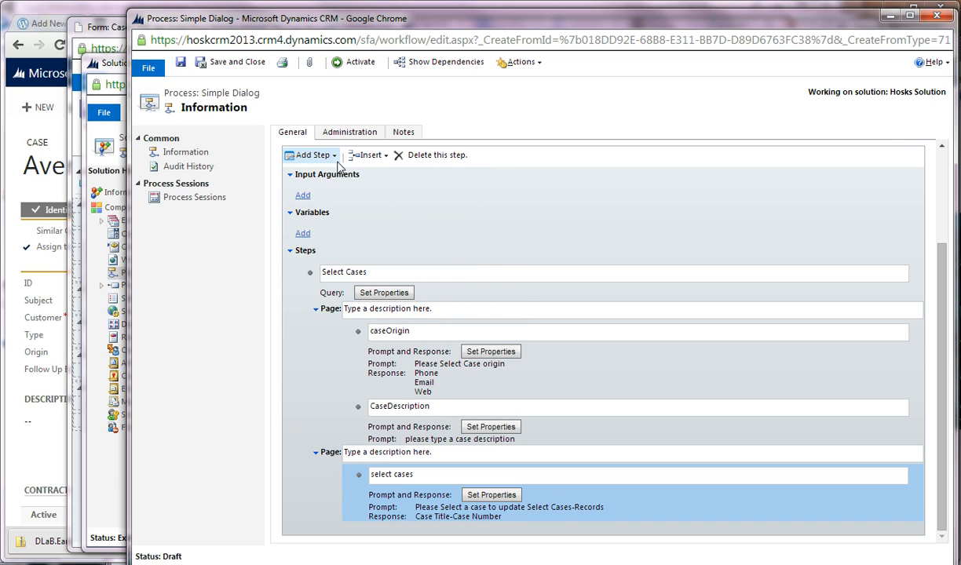
# Add an Update Record step after the second page and set its target to select cases (Case)
pyautogui.click(321, 444)
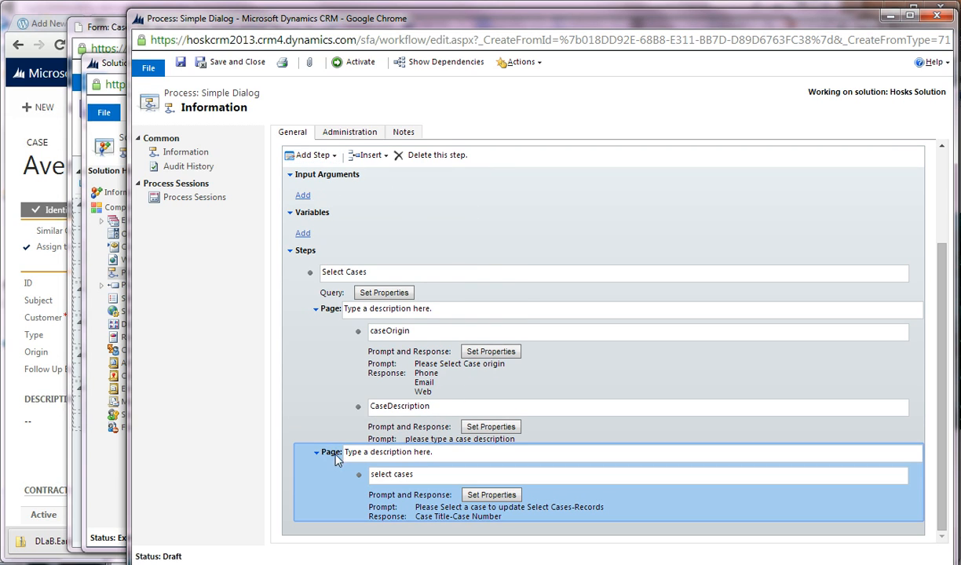
pyautogui.click(314, 155)
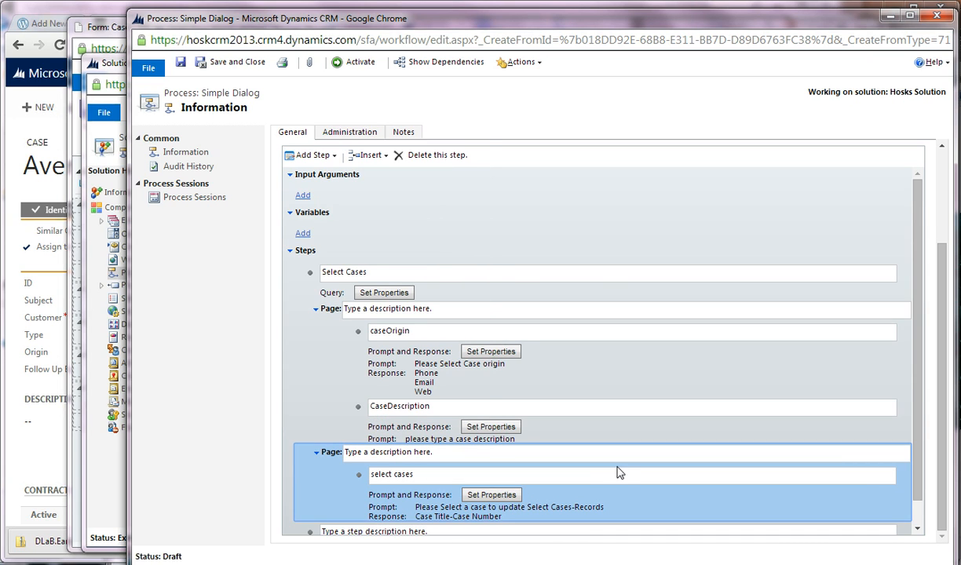
pyautogui.scroll(-3, 616, 473)
pyautogui.click(445, 524)
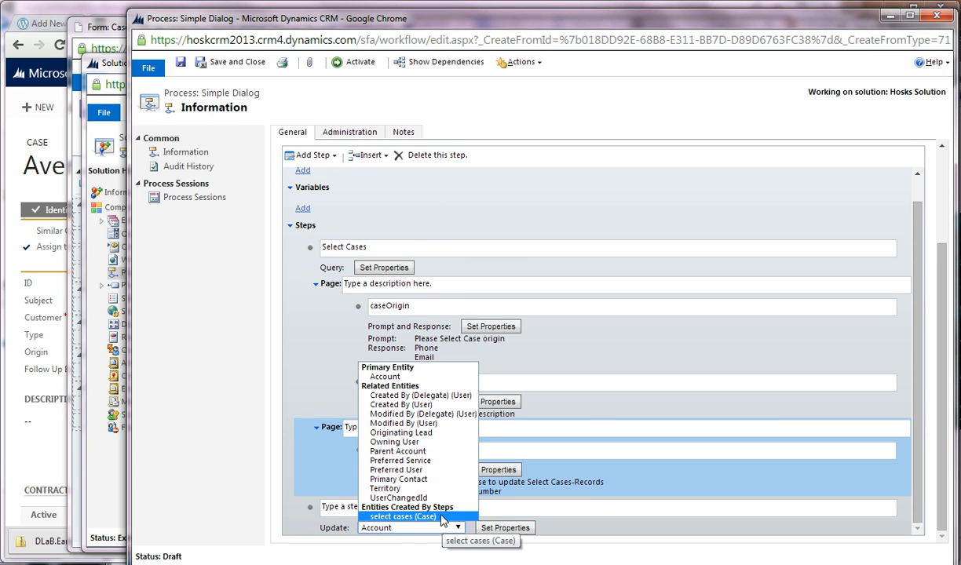
pyautogui.click(408, 517)
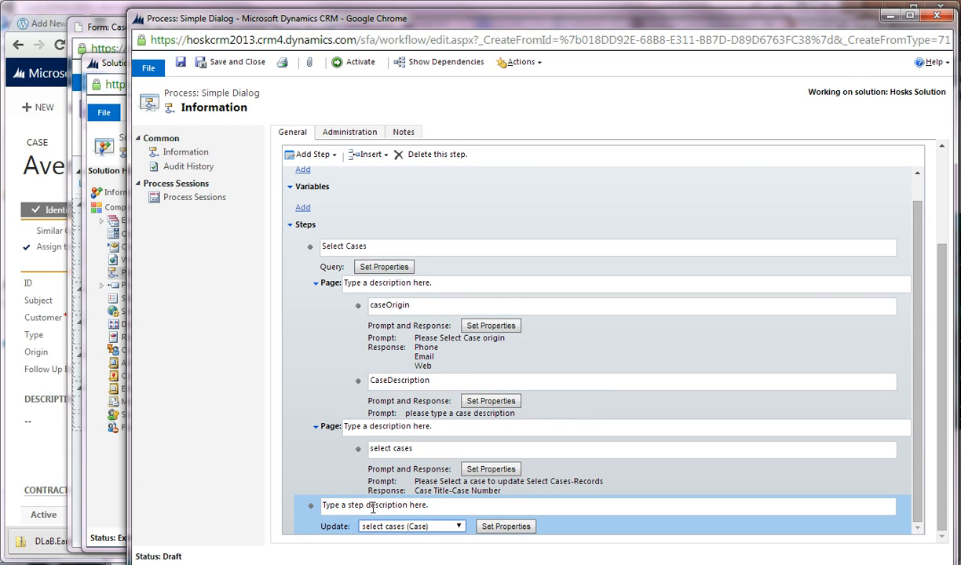
# Set the Description field in the Update Case step to the CaseDescription Response Text dynamic value
pyautogui.click(491, 526)
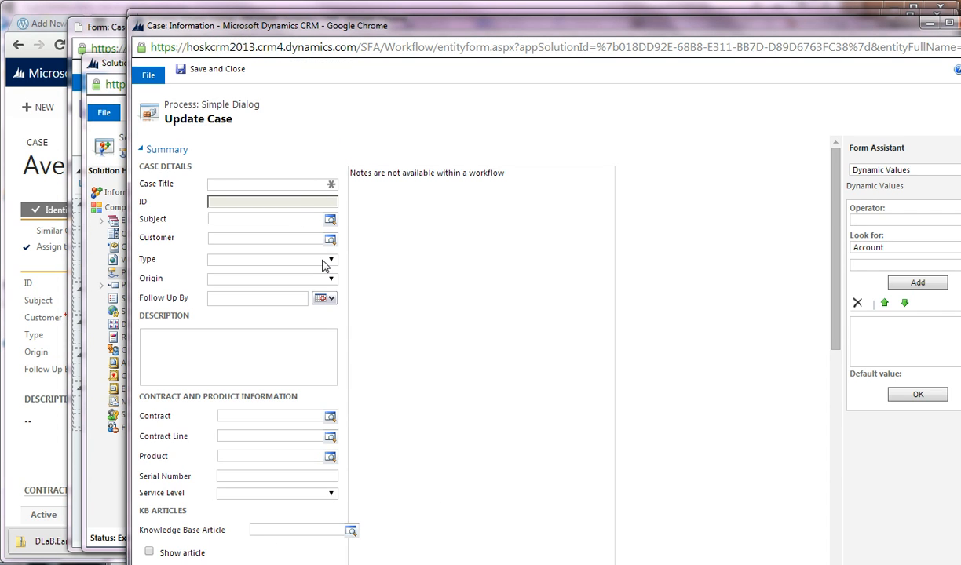
pyautogui.click(261, 339)
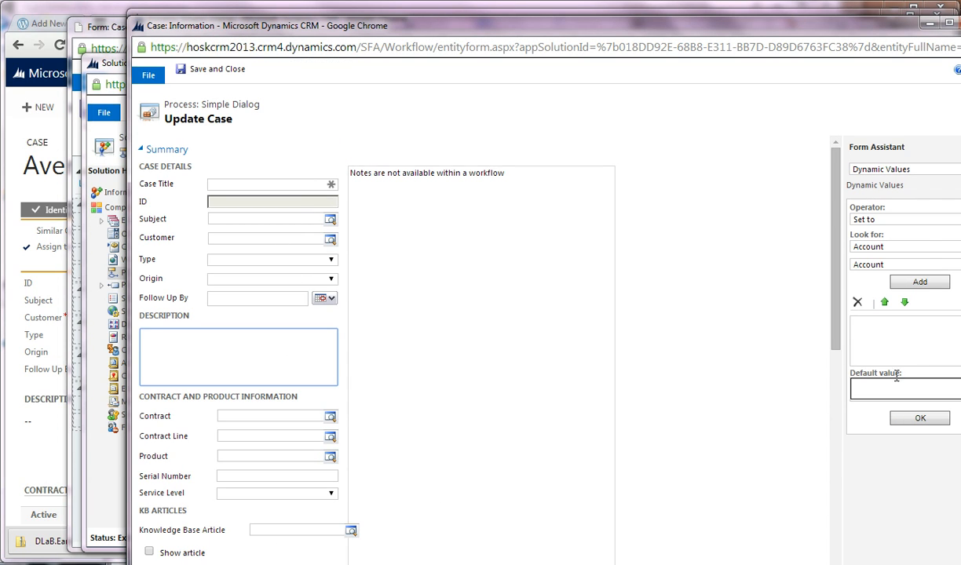
pyautogui.click(891, 246)
pyautogui.scroll(-3, 910, 314)
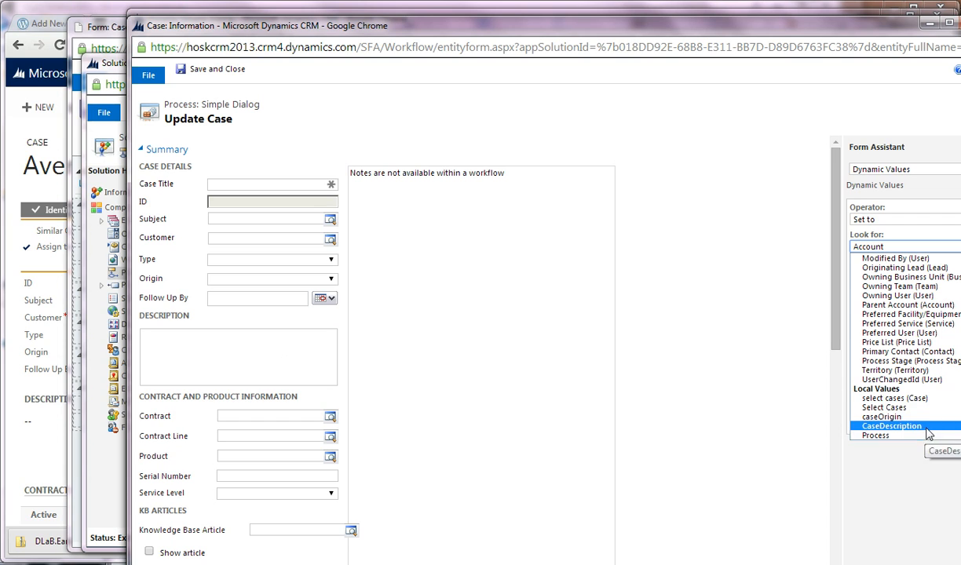
pyautogui.click(889, 425)
pyautogui.click(899, 264)
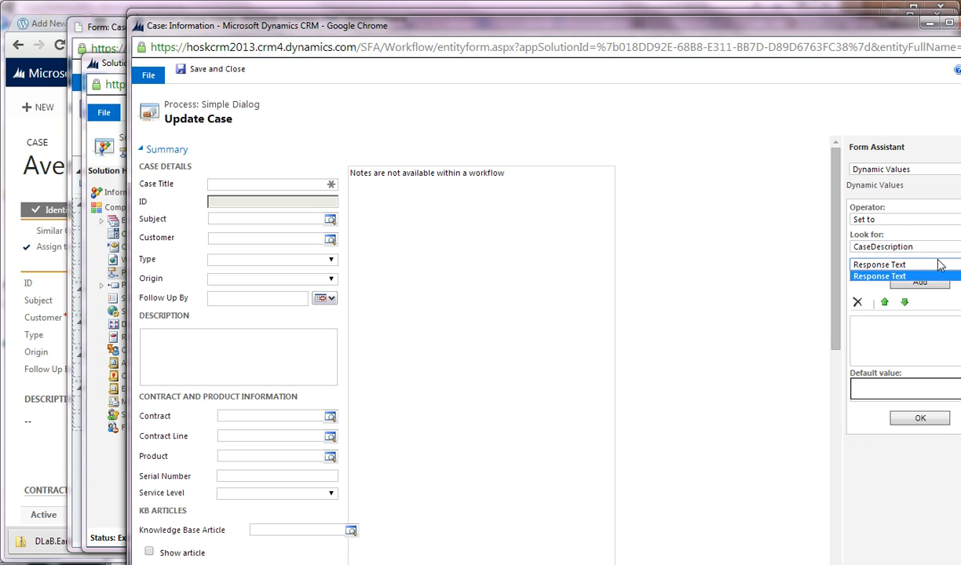
pyautogui.click(919, 282)
pyautogui.click(921, 422)
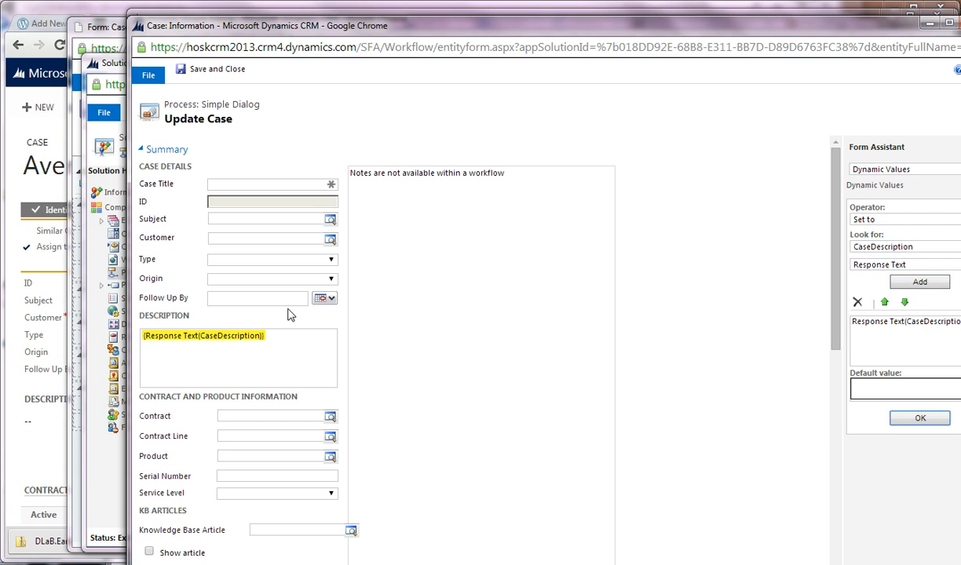
# Set the case's Origin to the caseOrigin Response Option Set Value, then save and close the update properties
pyautogui.click(243, 279)
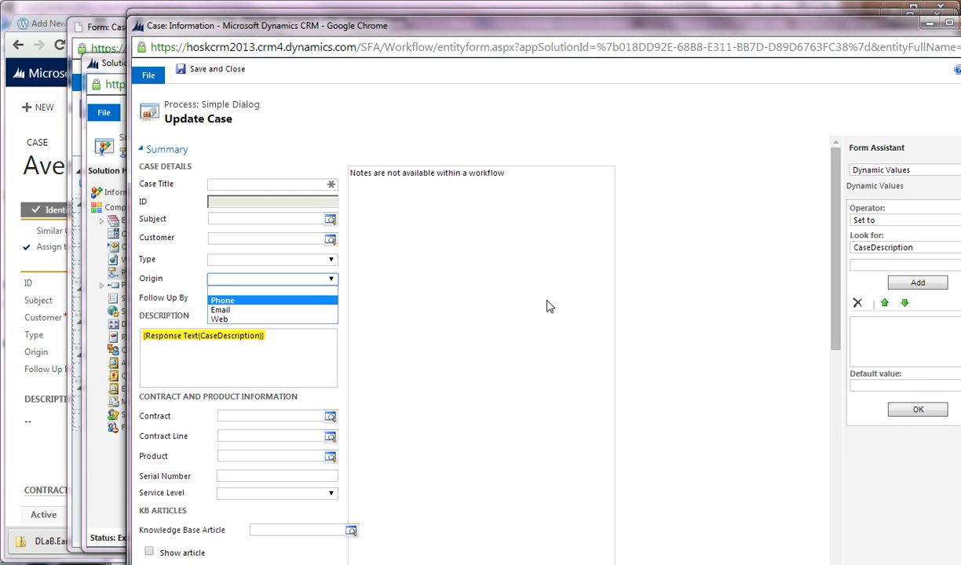
pyautogui.click(326, 277)
pyautogui.click(283, 277)
pyautogui.click(289, 280)
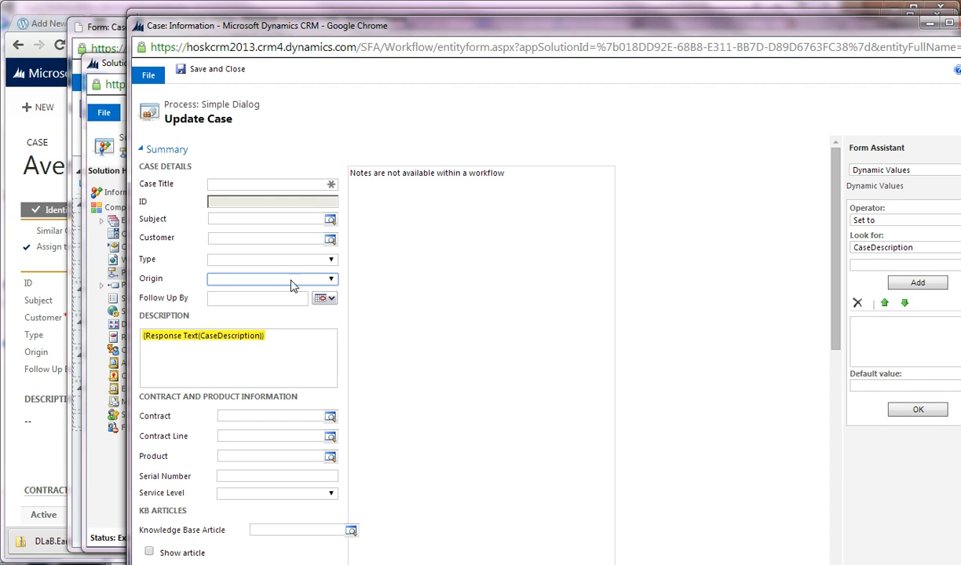
pyautogui.click(887, 249)
pyautogui.click(890, 249)
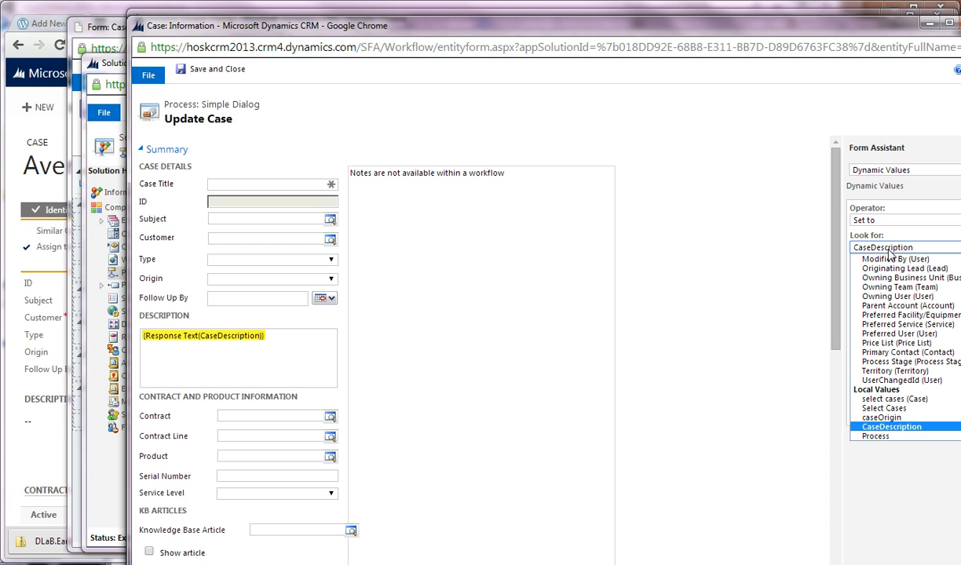
pyautogui.click(919, 421)
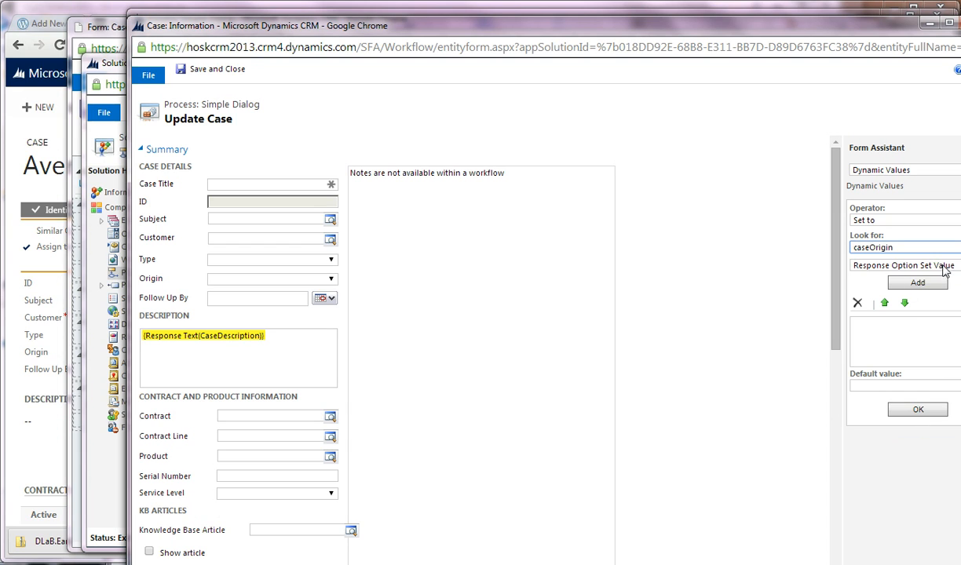
pyautogui.click(944, 266)
pyautogui.click(938, 276)
pyautogui.click(940, 287)
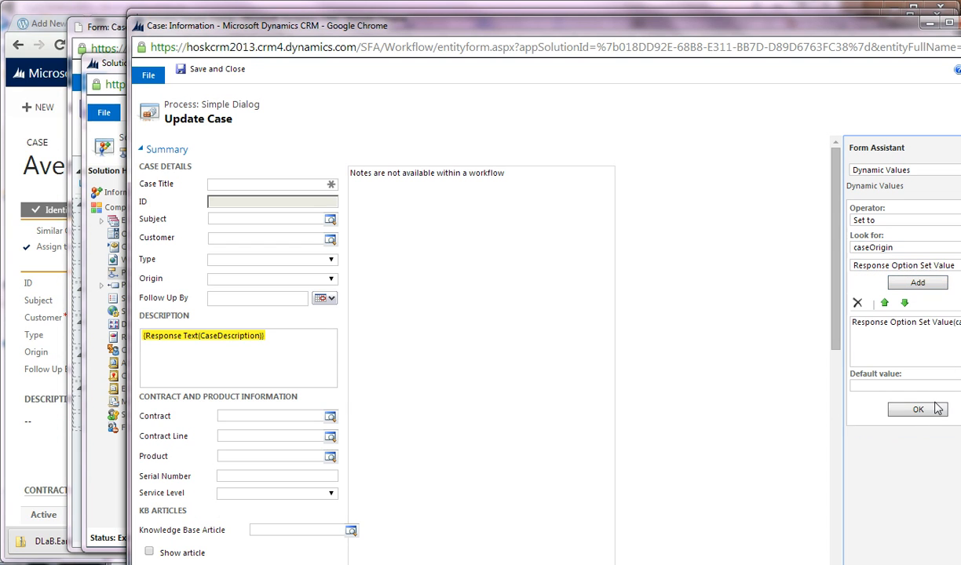
pyautogui.click(925, 411)
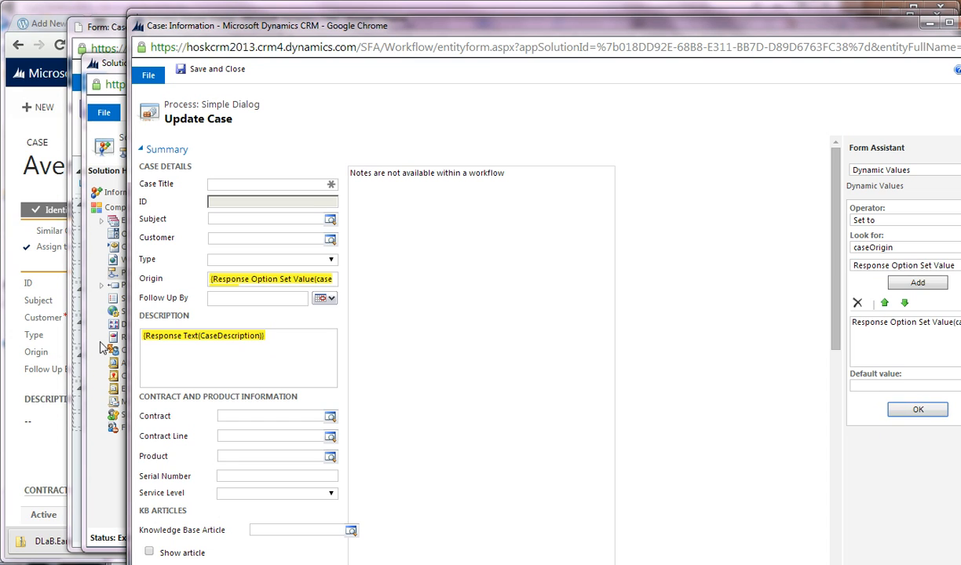
pyautogui.click(196, 71)
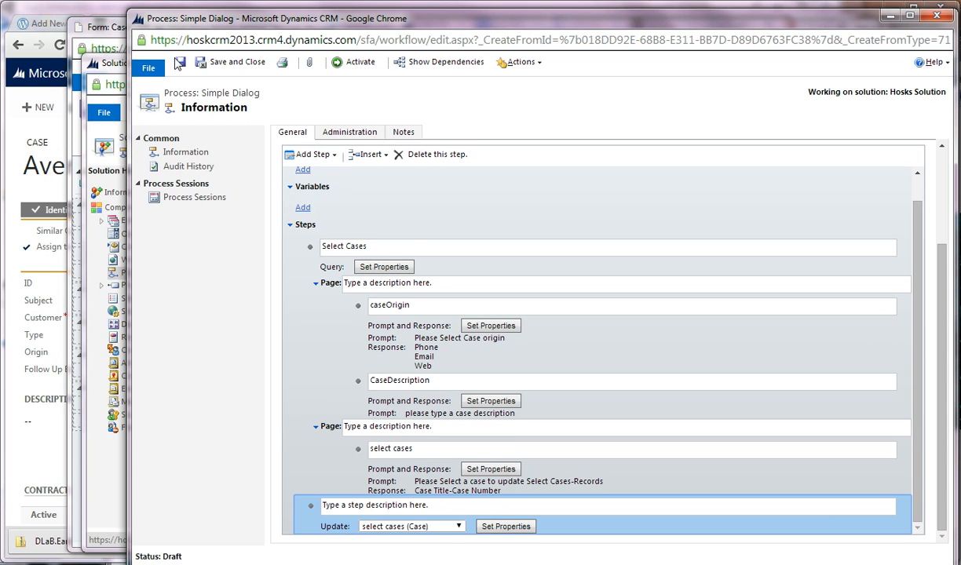
# Activate the Simple Dialog process, confirm the activation and minimize its window
pyautogui.click(354, 67)
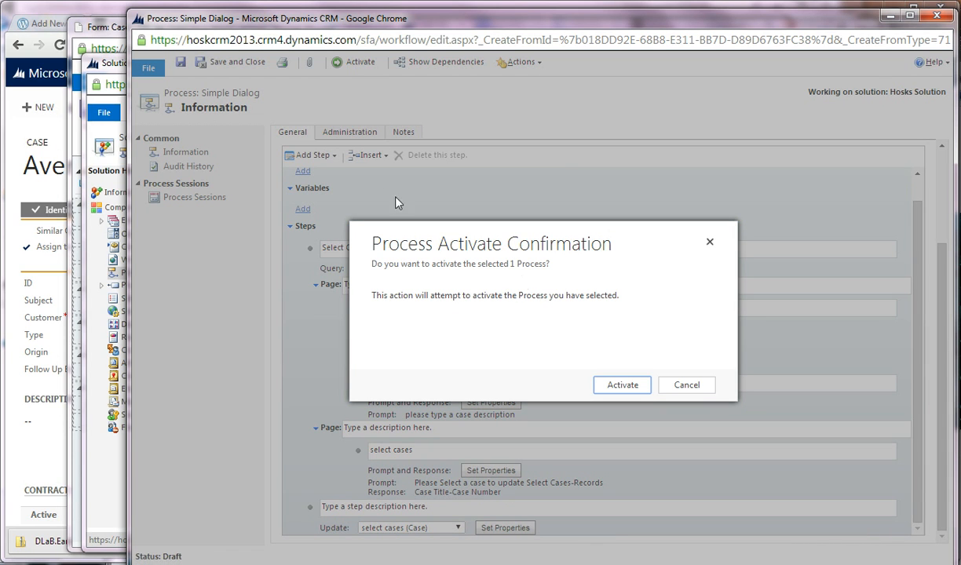
pyautogui.click(620, 386)
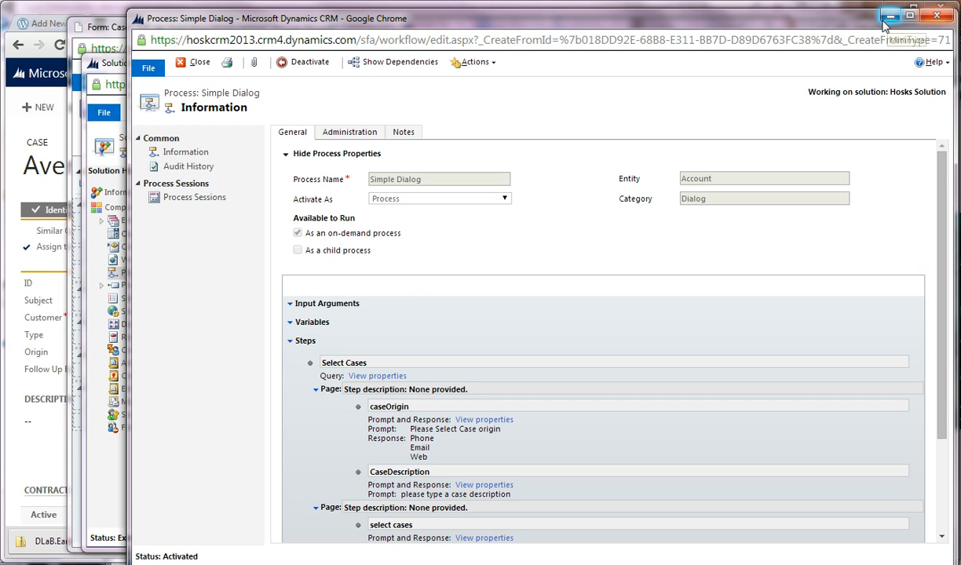
pyautogui.click(892, 16)
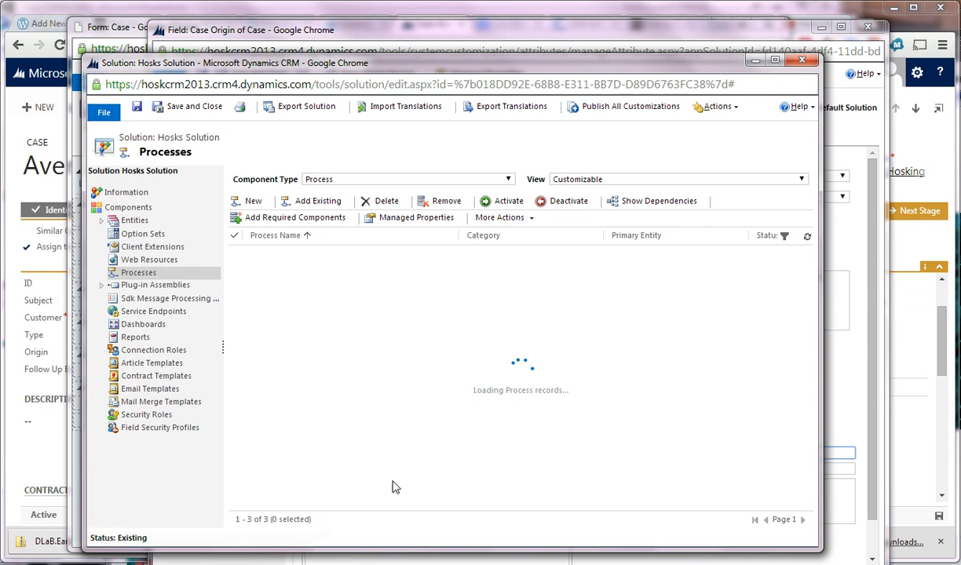
# Close the leftover Case Origin Field Properties and field definition windows without changing them
pyautogui.click(240, 564)
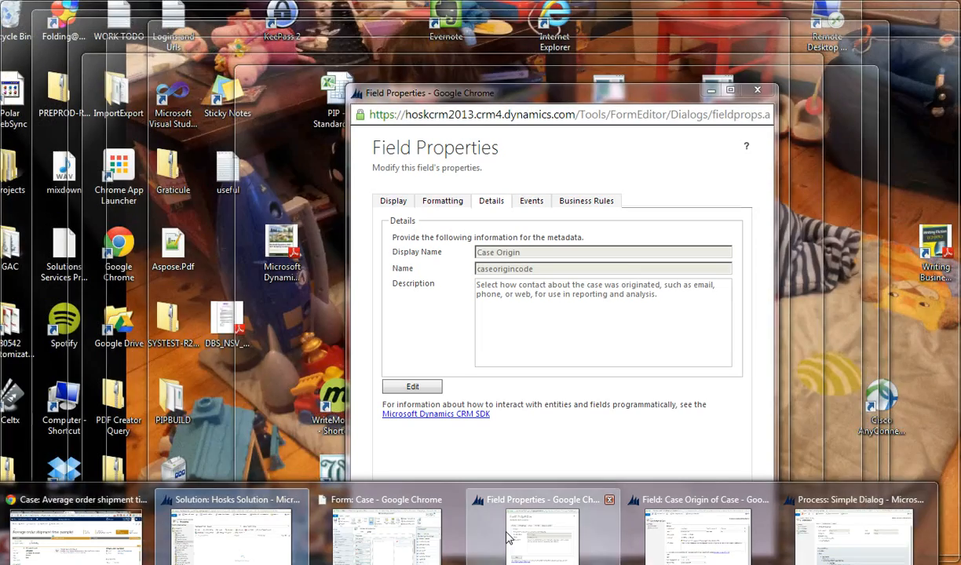
pyautogui.click(517, 529)
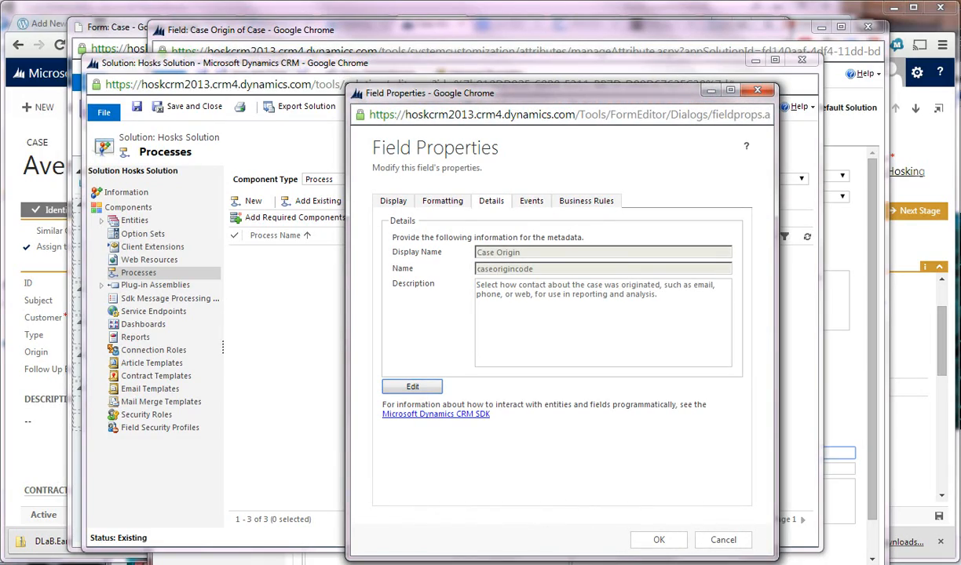
pyautogui.click(732, 540)
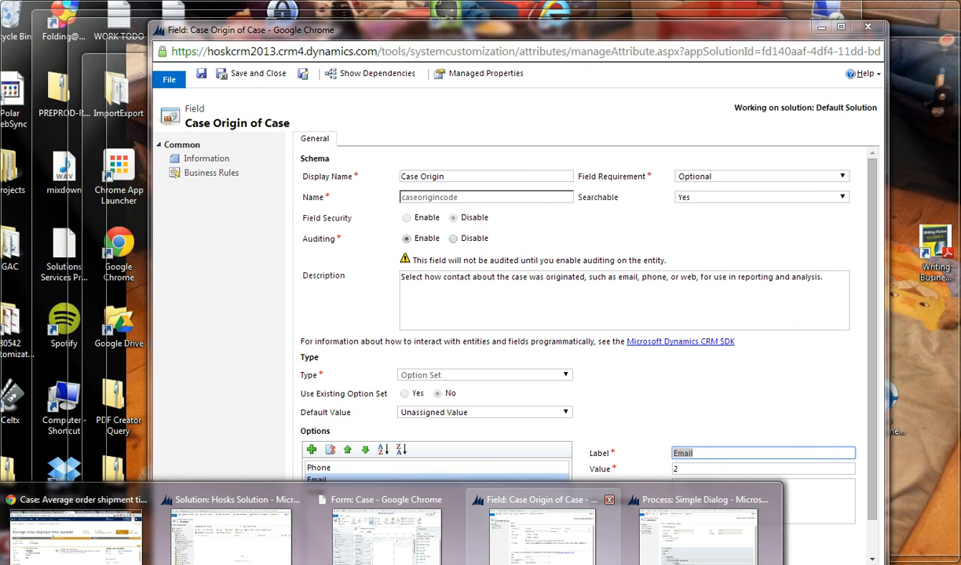
pyautogui.click(668, 509)
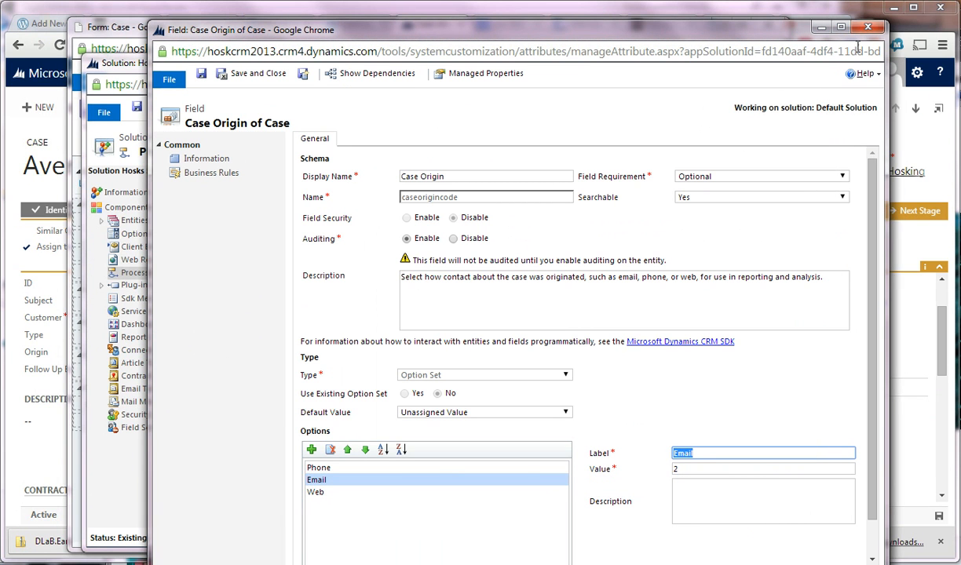
pyautogui.click(867, 26)
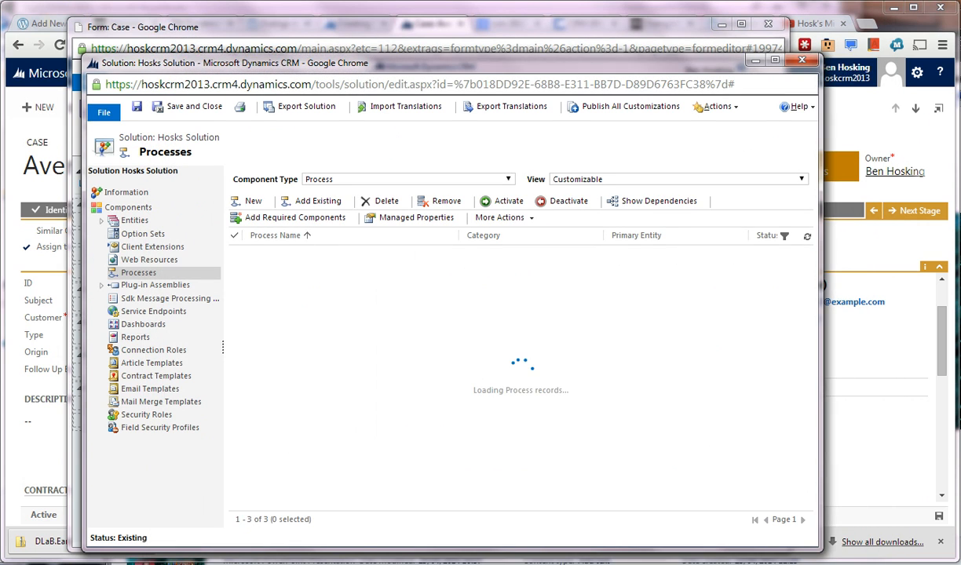
# Return to the main CRM window and open the A. Datum Corporation (sample) account from the Service area's accounts
pyautogui.click(75, 522)
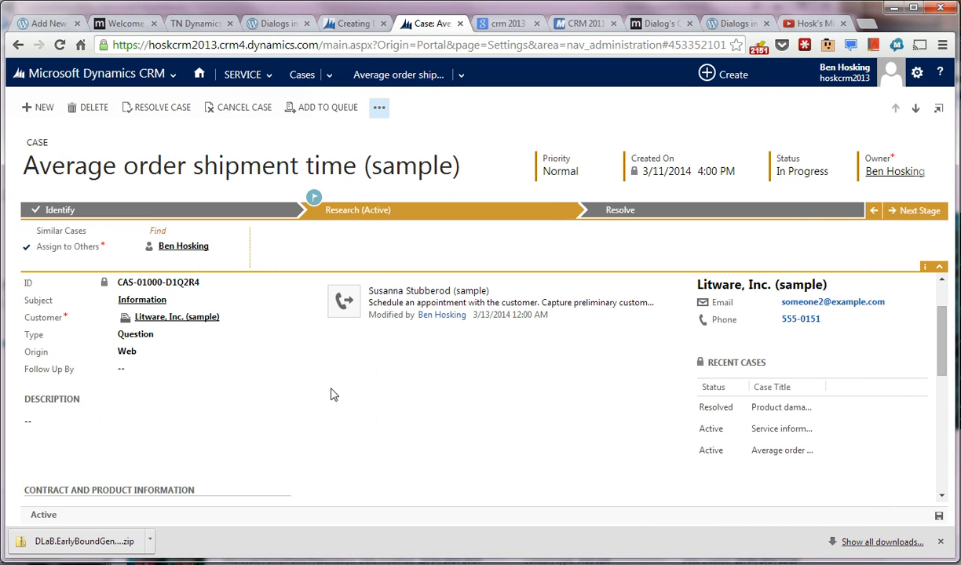
pyautogui.click(260, 79)
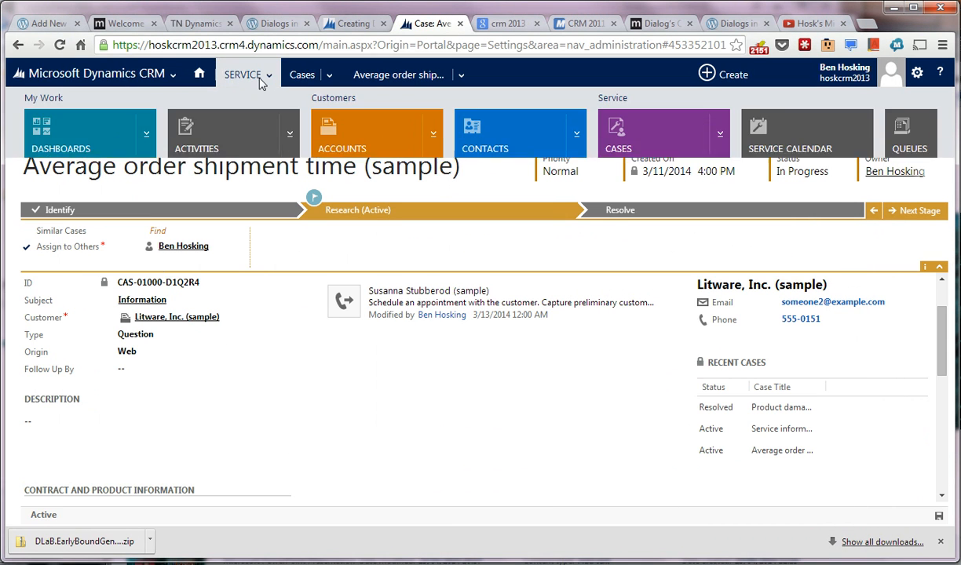
pyautogui.click(389, 146)
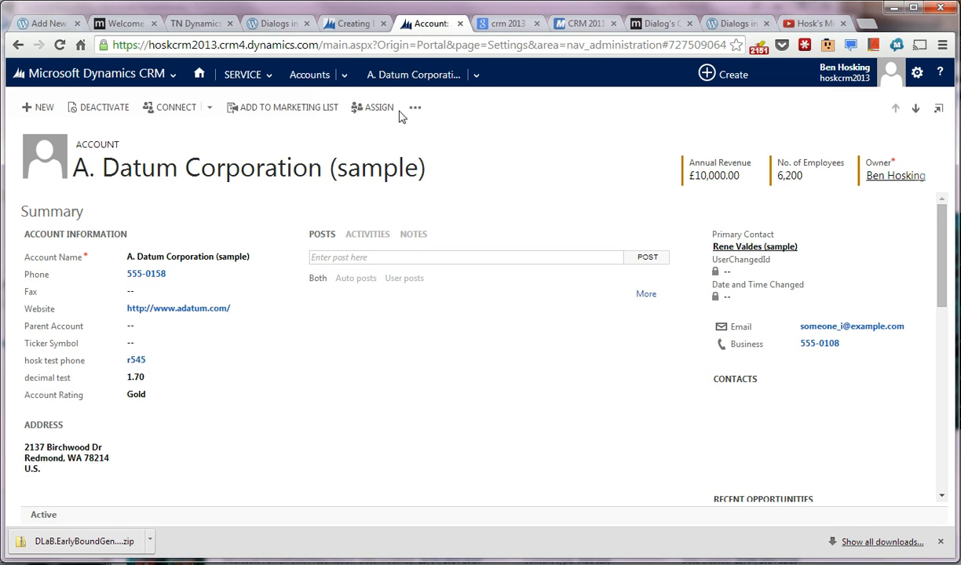
# Start the Simple Dialog process on the A. Datum Corporation account and move its window clear for use
pyautogui.click(418, 109)
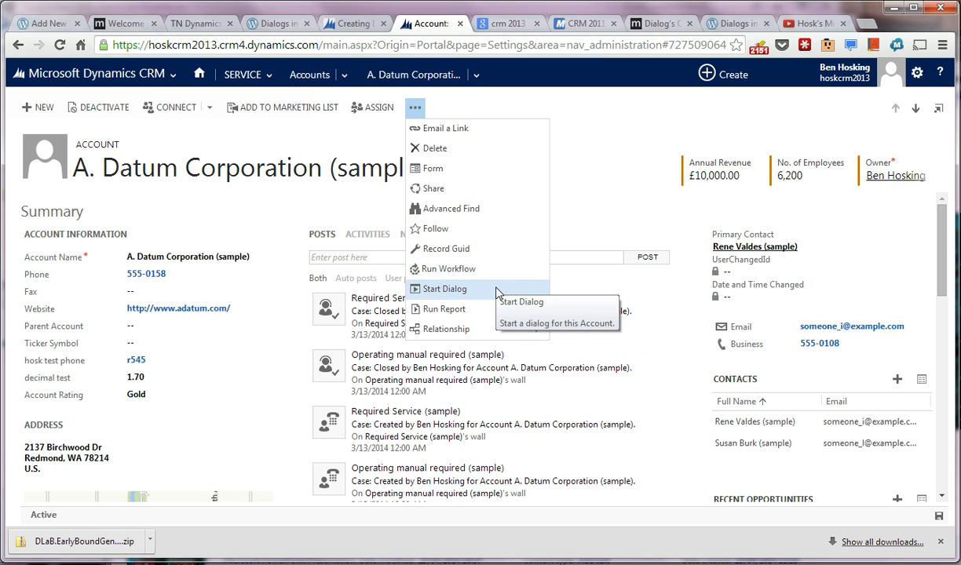
pyautogui.click(497, 293)
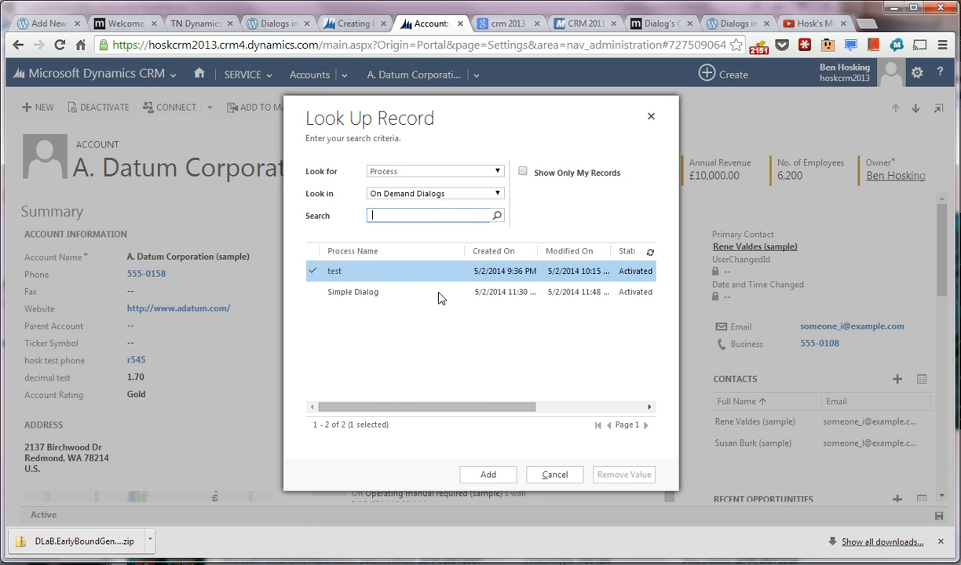
pyautogui.doubleClick(438, 296)
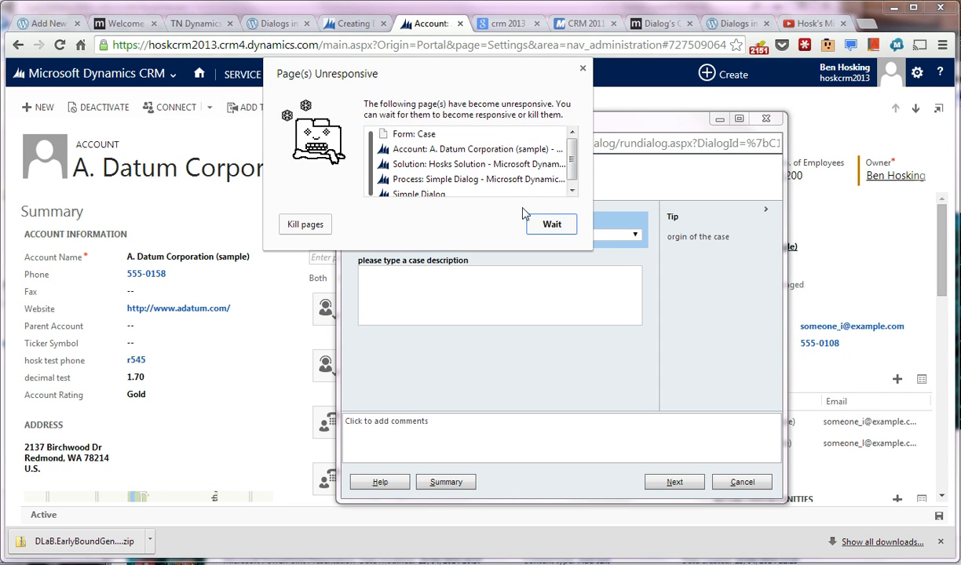
pyautogui.click(542, 227)
pyautogui.moveTo(339, 113); pyautogui.dragTo(78, 73)
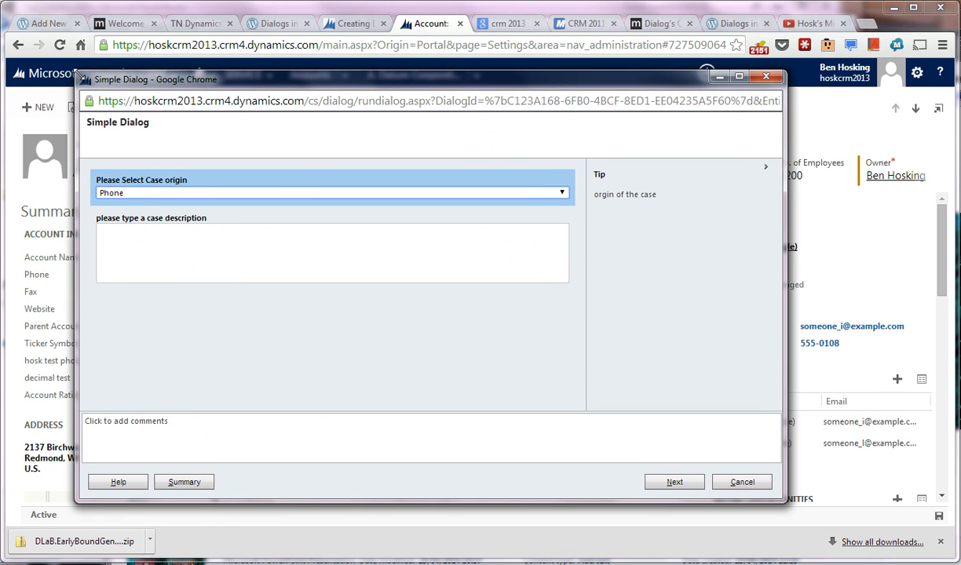
# Choose Web as the case origin in the running dialog and go to the case description field
pyautogui.click(314, 193)
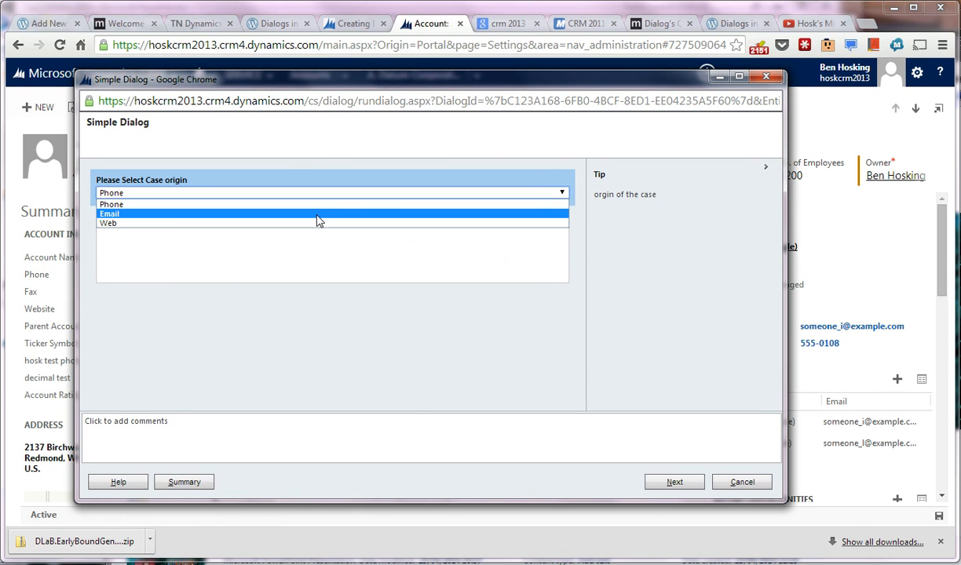
pyautogui.click(323, 224)
pyautogui.click(358, 258)
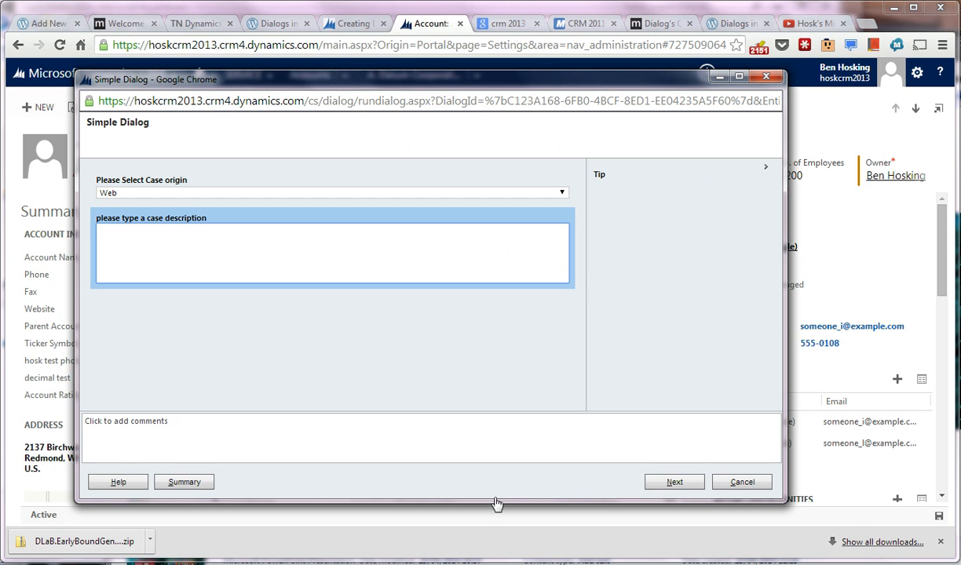
# Review the pages, prompts and update step of the activated Simple Dialog process
pyautogui.moveTo(699, 557)
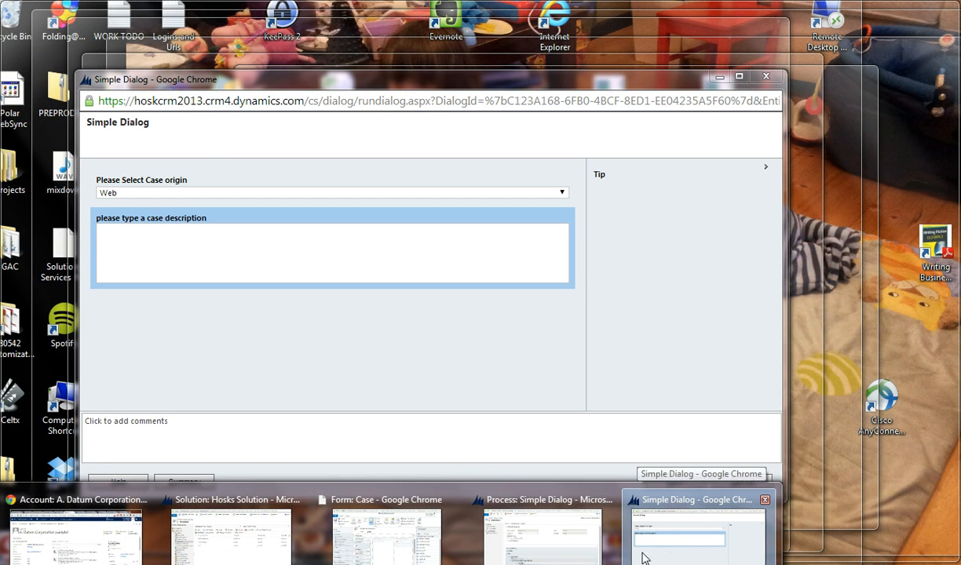
pyautogui.moveTo(584, 557)
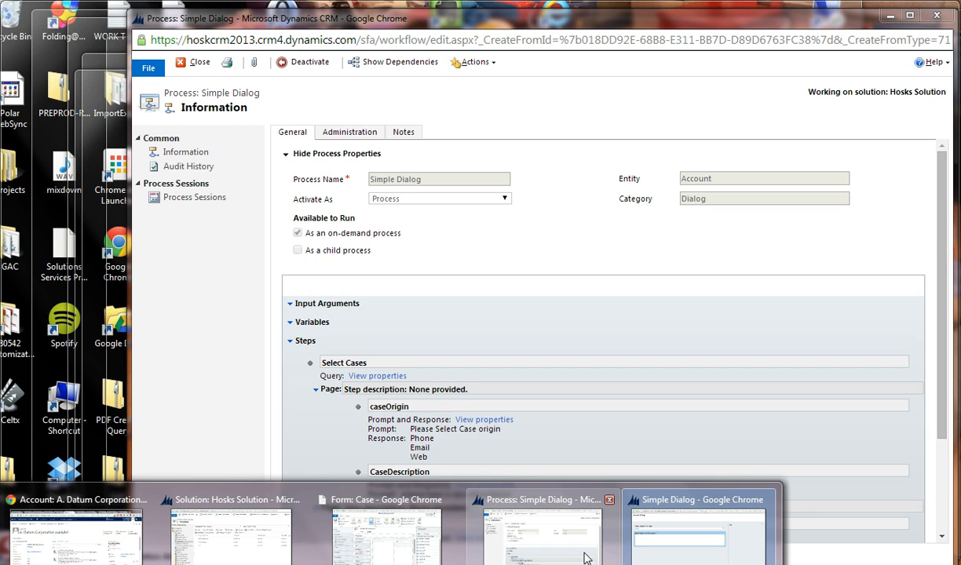
pyautogui.click(585, 557)
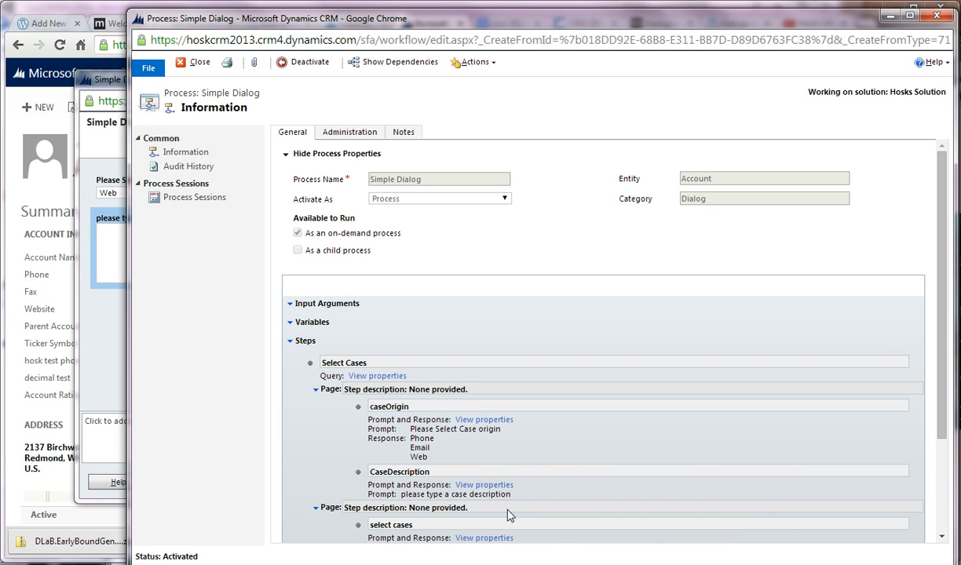
pyautogui.scroll(-1, 416, 512)
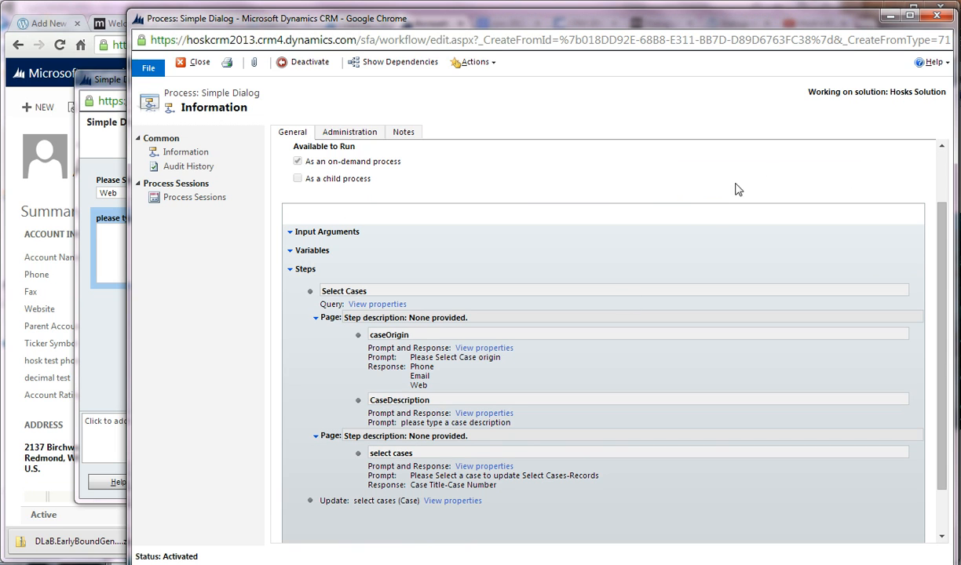
# Enter "I have changed this using my awesome dialog created in the video Hosk CRM Dev" as the case description and continue to case selection
pyautogui.click(887, 16)
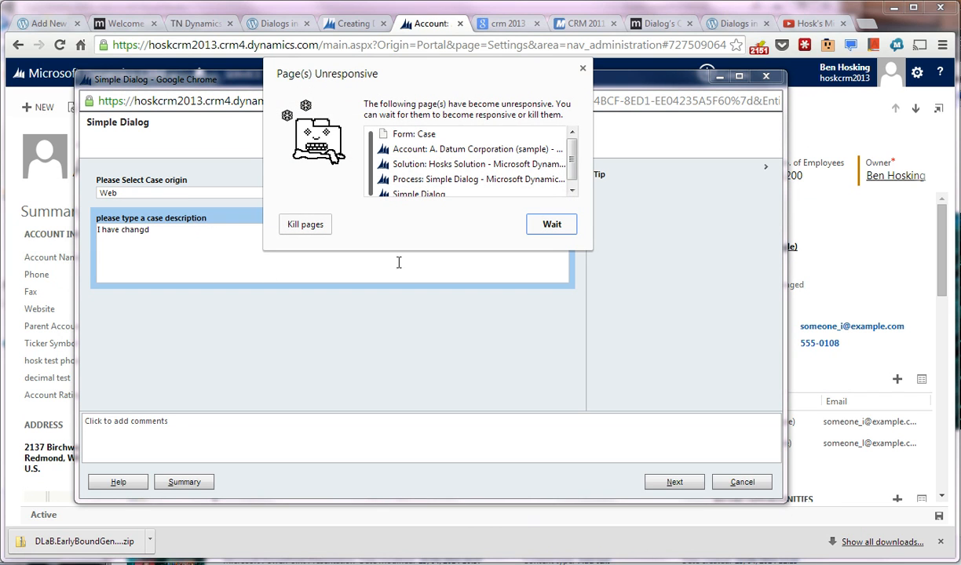
pyautogui.click(552, 225)
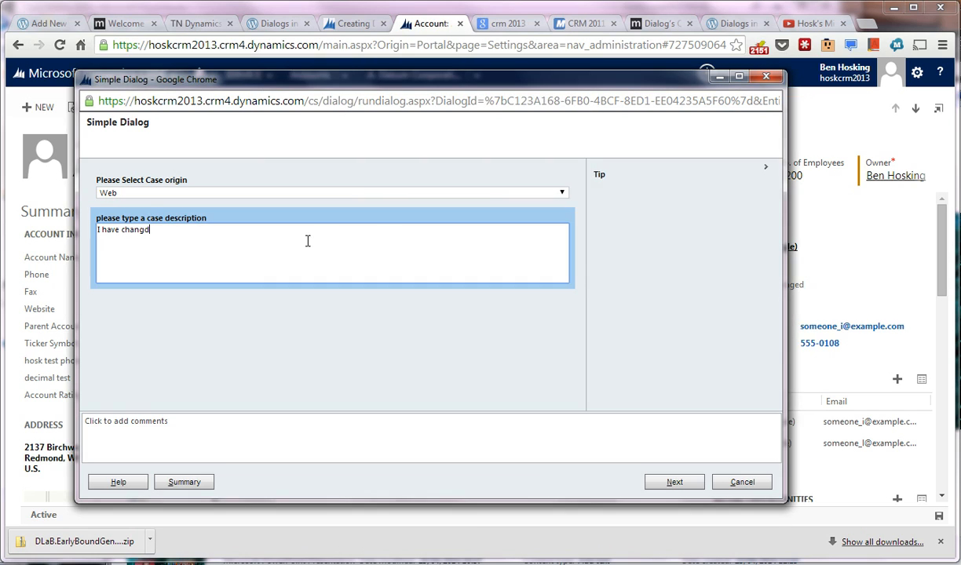
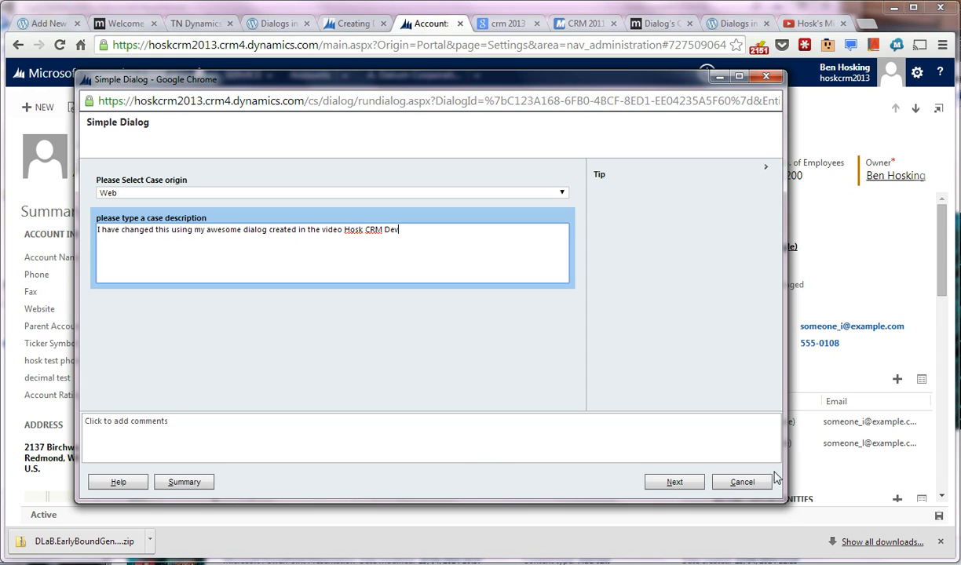
pyautogui.click(676, 488)
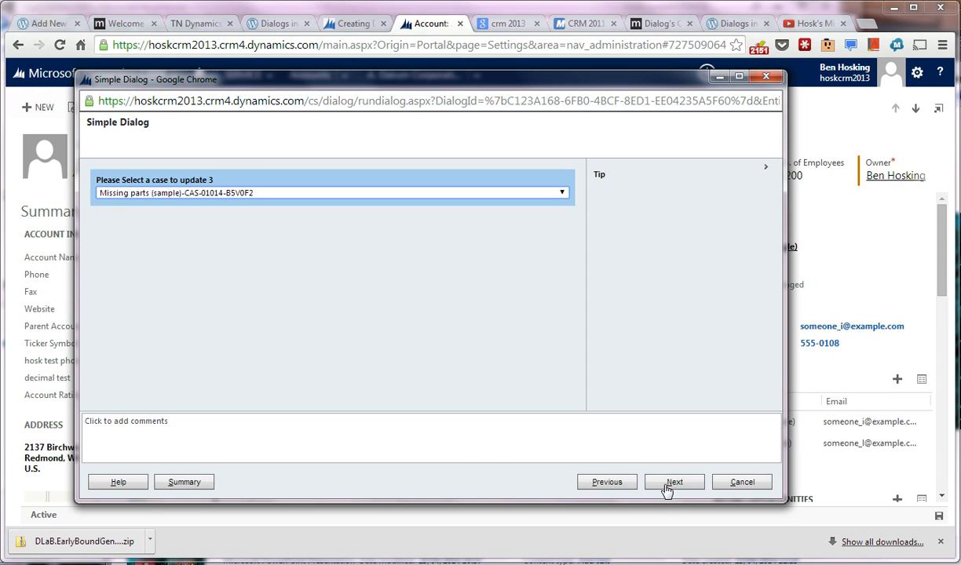
# Select the Missing parts (sample) case as the case to update and advance the dialog to its end page
pyautogui.click(190, 194)
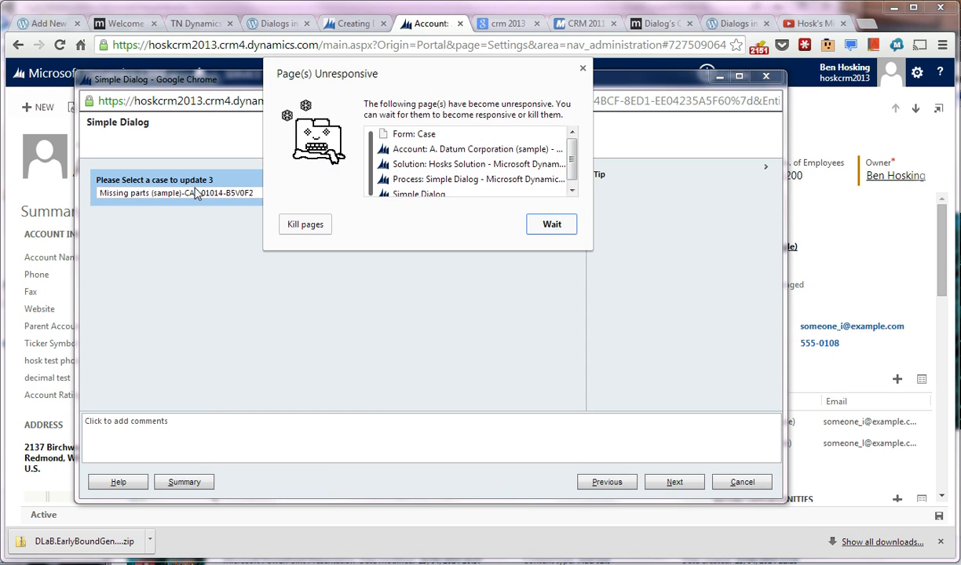
pyautogui.click(550, 226)
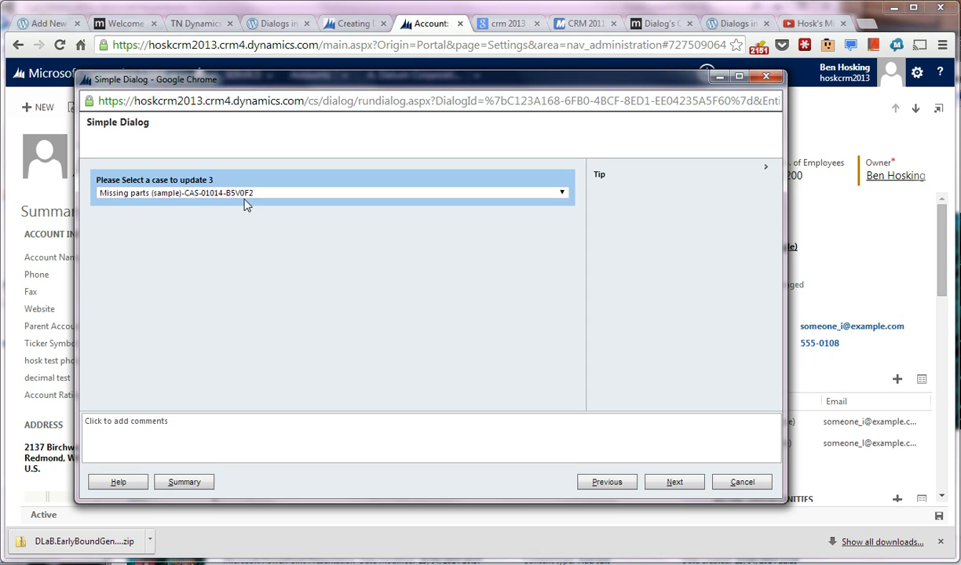
pyautogui.click(242, 194)
pyautogui.click(253, 224)
pyautogui.click(267, 197)
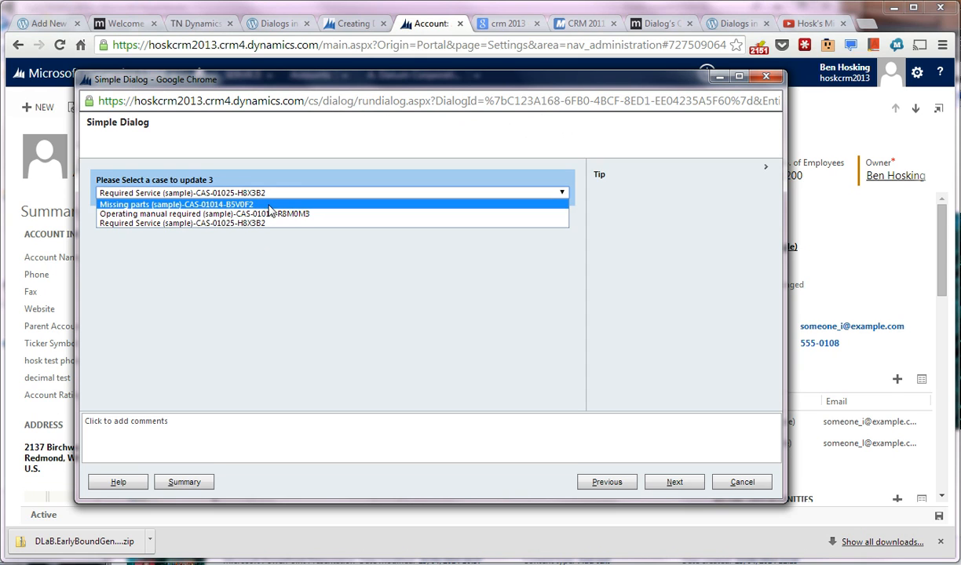
pyautogui.click(271, 203)
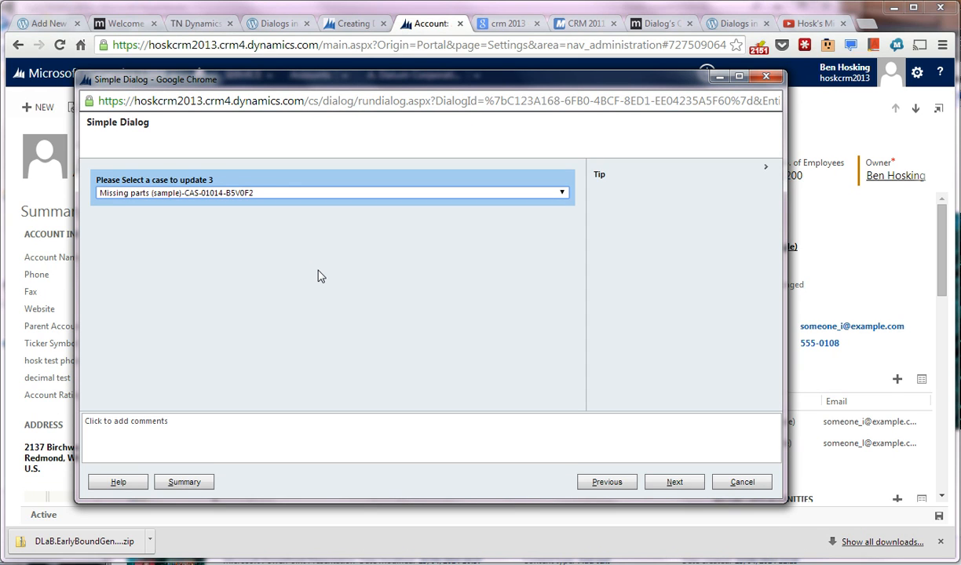
pyautogui.click(672, 484)
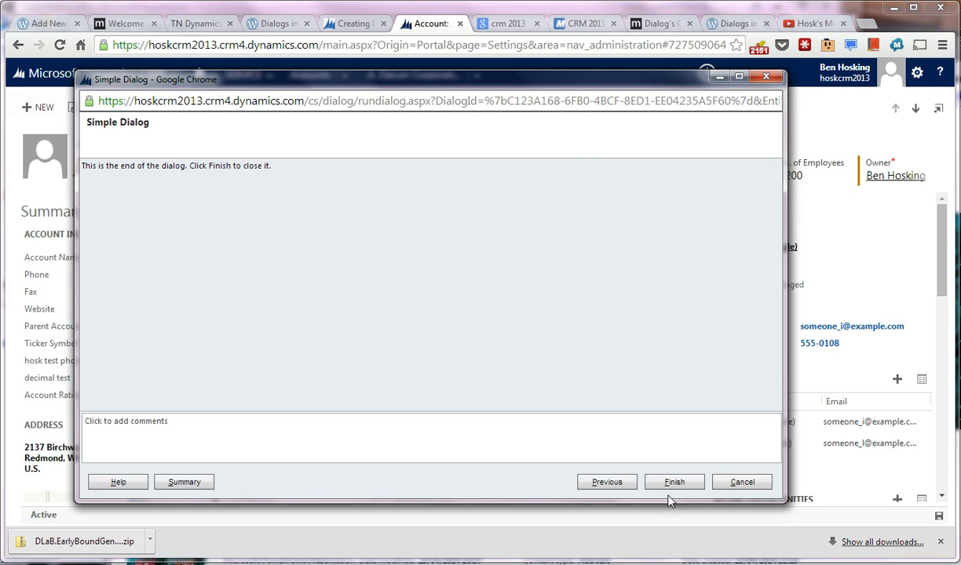
# Open the dialog run's summary and, from its update step, the Missing parts (sample) case
pyautogui.click(185, 482)
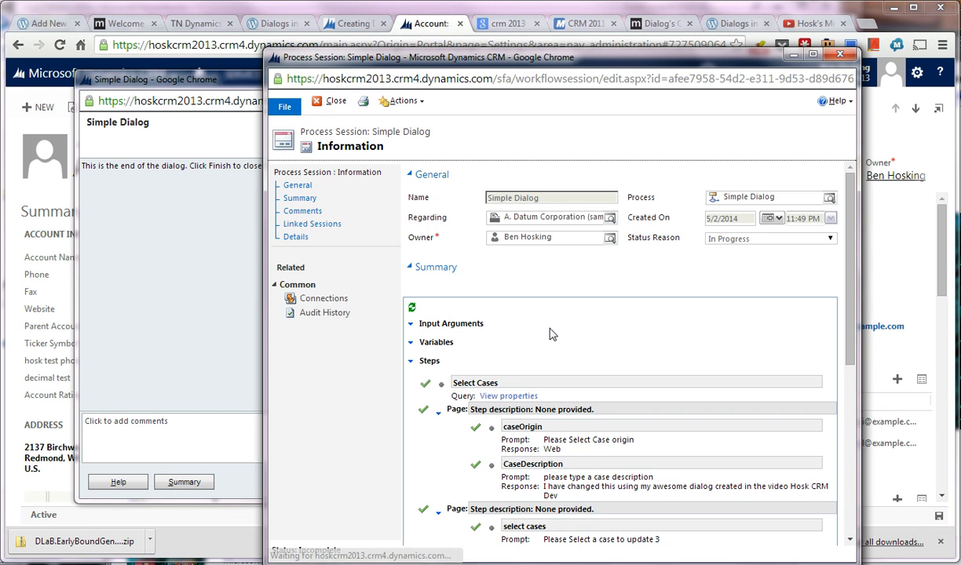
pyautogui.scroll(-4, 550, 334)
pyautogui.scroll(-2, 484, 289)
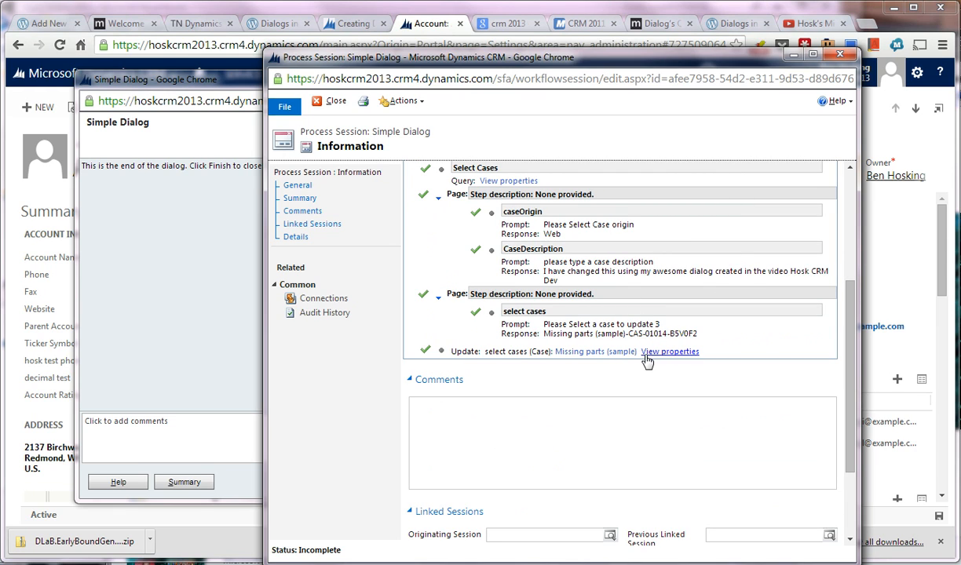
pyautogui.click(581, 352)
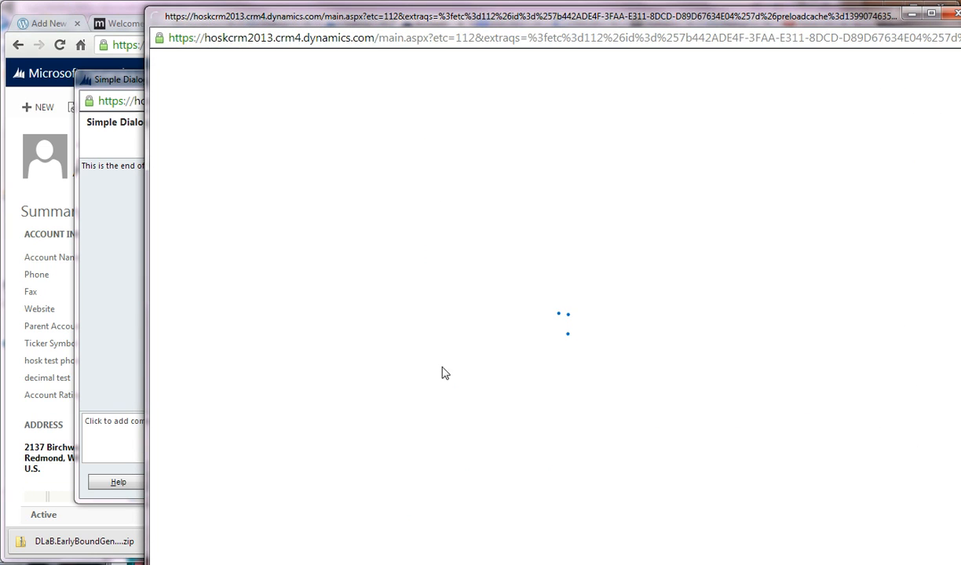
# Check the origin and description on the Missing parts (sample) case, and close the case and process session windows
pyautogui.moveTo(296, 19); pyautogui.dragTo(213, 20)
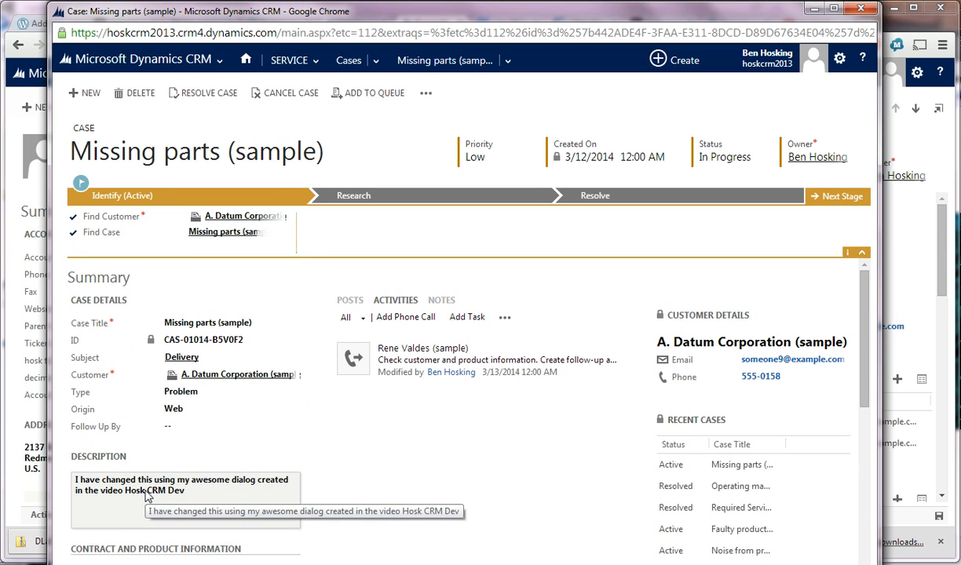
pyautogui.click(197, 410)
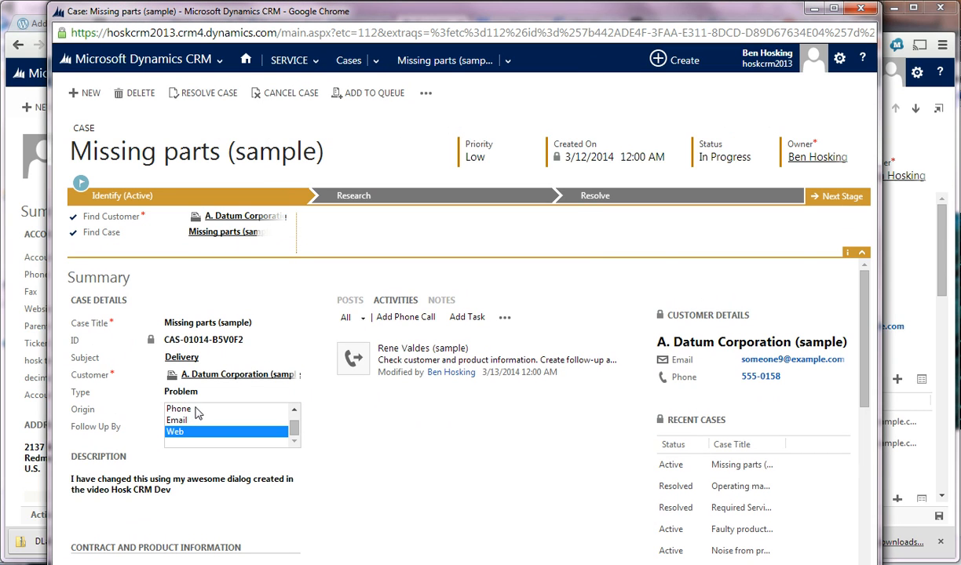
pyautogui.click(430, 437)
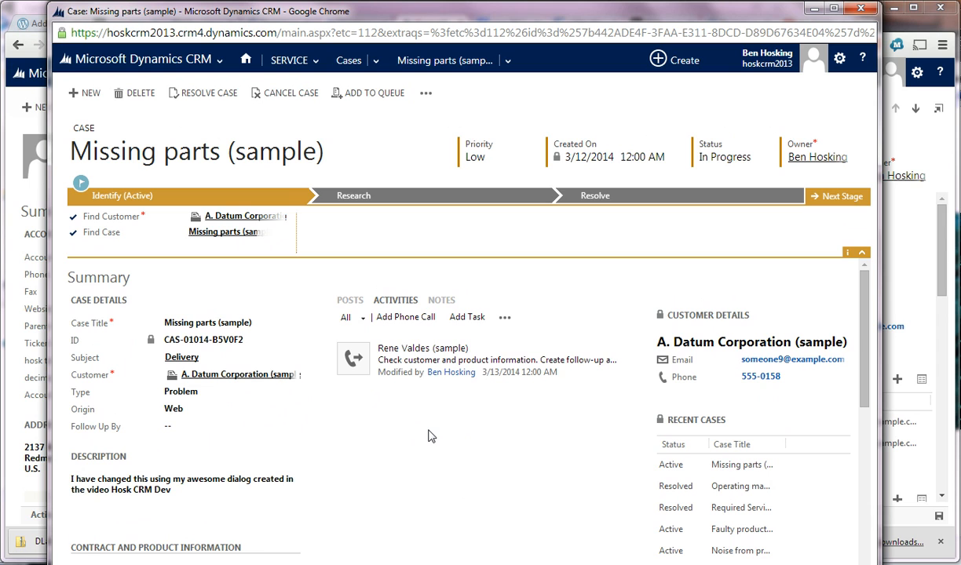
pyautogui.click(861, 9)
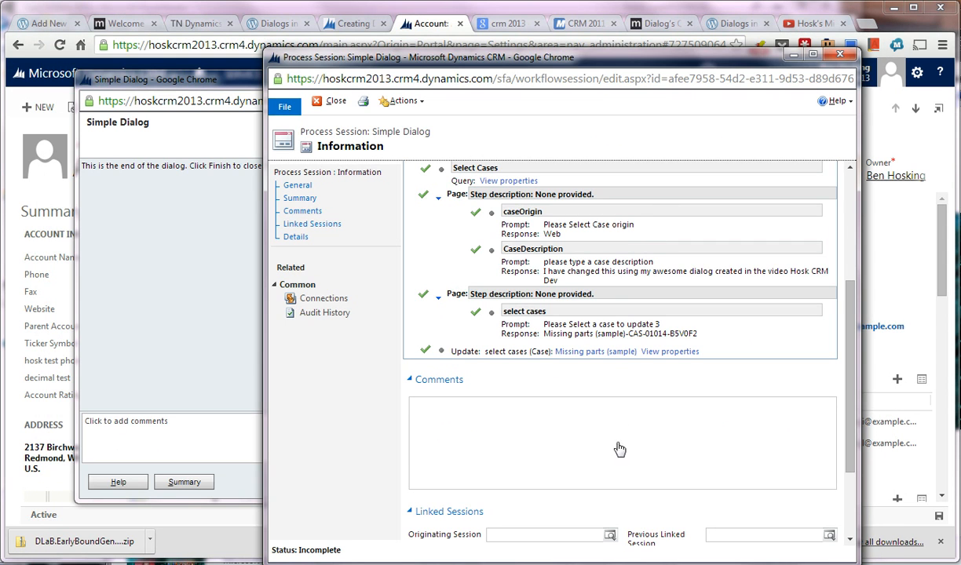
pyautogui.click(840, 53)
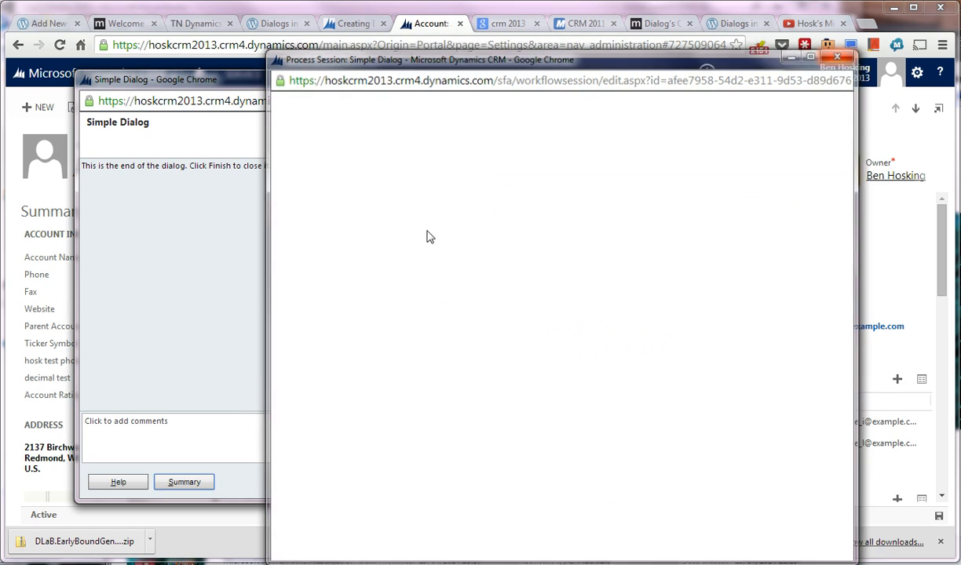
# Go back to the case selection page and try to run the update on the Required Service (sample) case
pyautogui.click(604, 483)
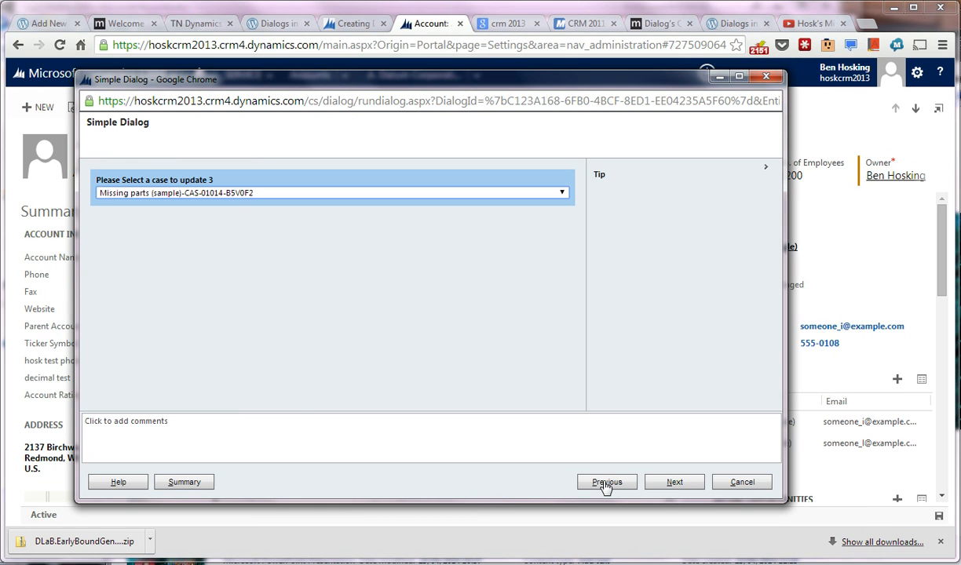
pyautogui.click(524, 195)
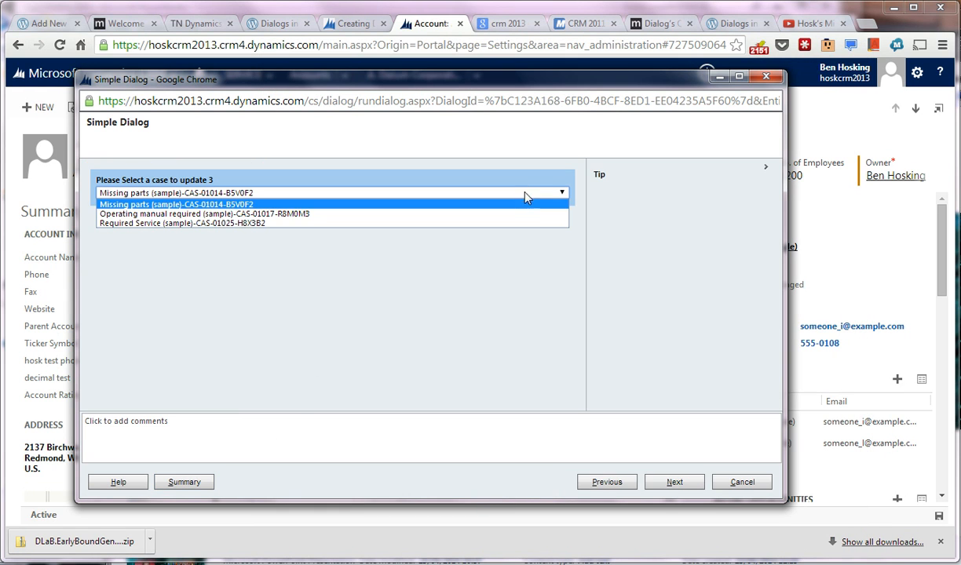
pyautogui.click(527, 224)
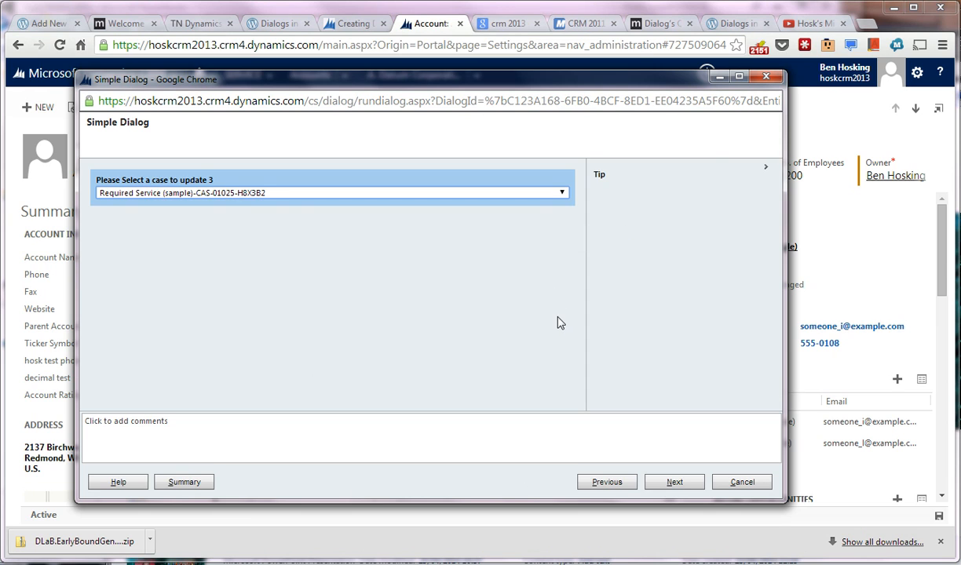
pyautogui.click(672, 487)
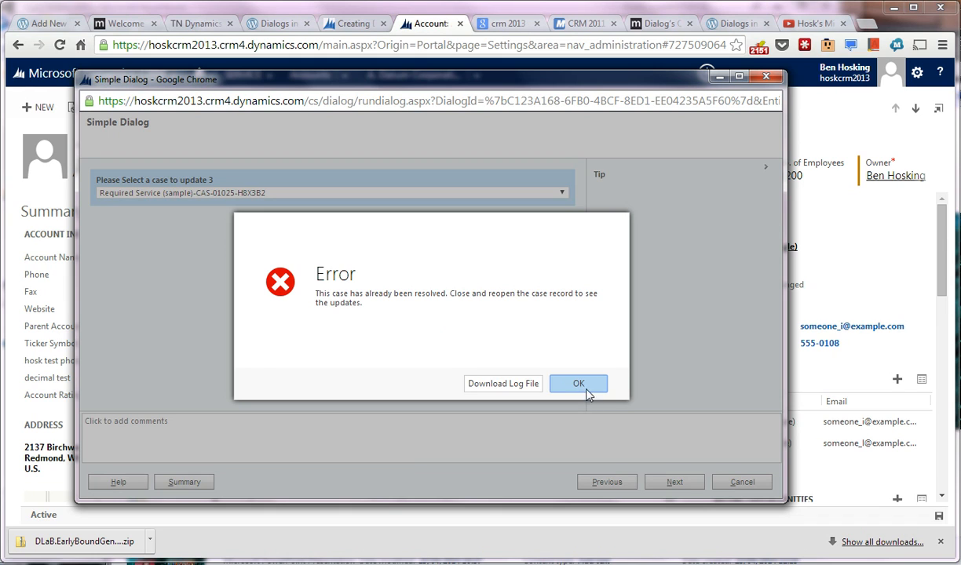
pyautogui.click(586, 390)
# Reselect the Missing parts (sample) case in the dialog and run the update on it again
pyautogui.click(606, 481)
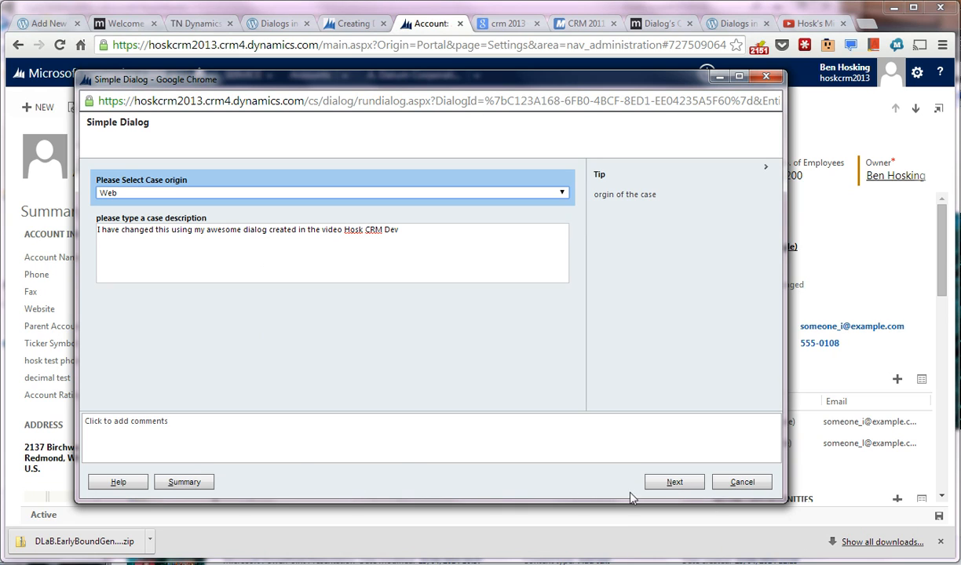
pyautogui.click(671, 481)
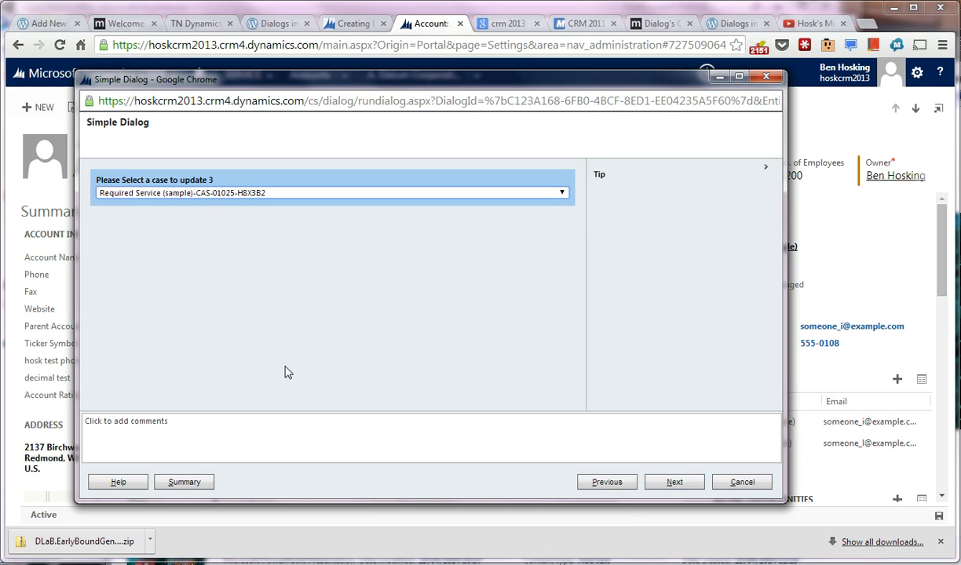
pyautogui.click(272, 194)
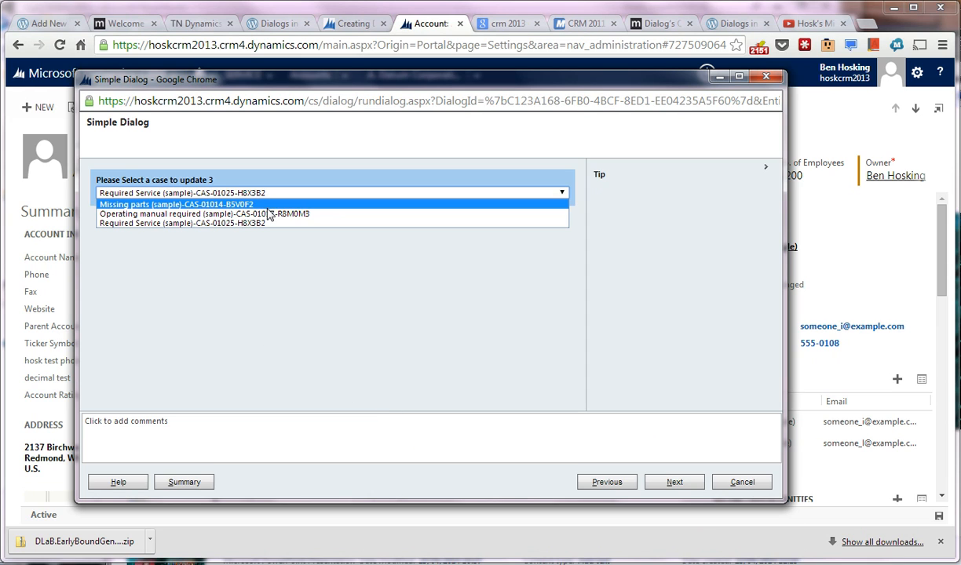
pyautogui.click(268, 207)
pyautogui.click(675, 482)
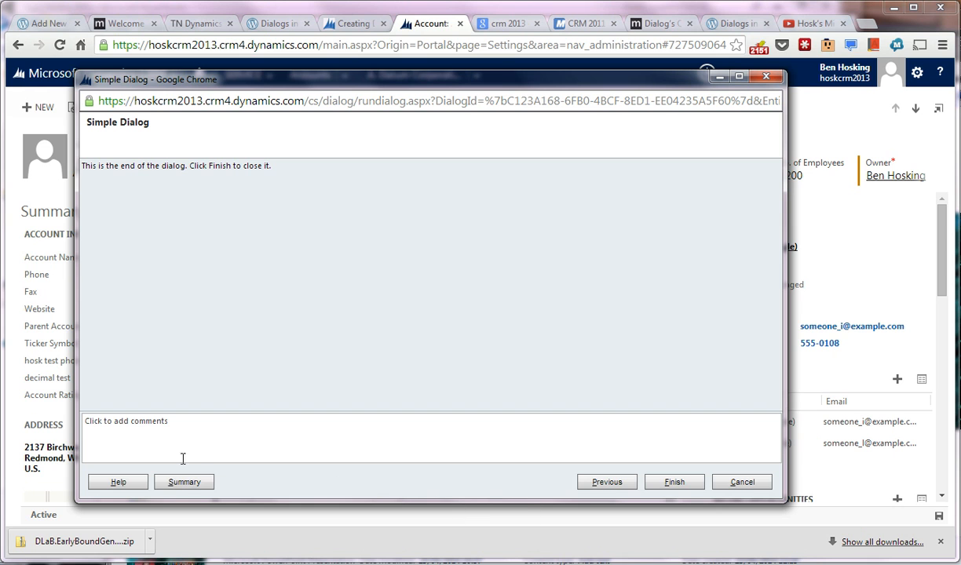
# Review the rerun's session summary and the linked Missing parts (sample) case, and minimize both windows
pyautogui.click(187, 484)
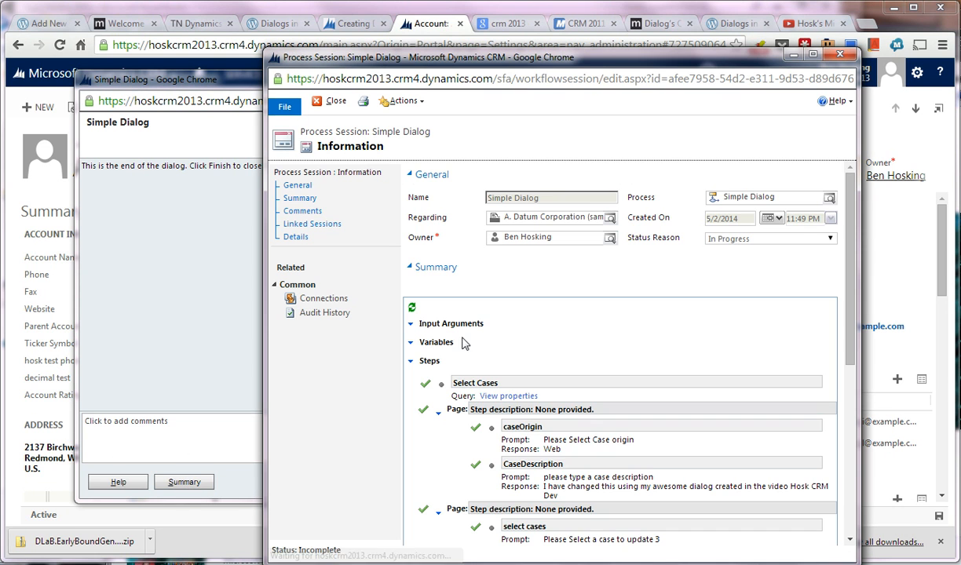
pyautogui.scroll(-3, 533, 416)
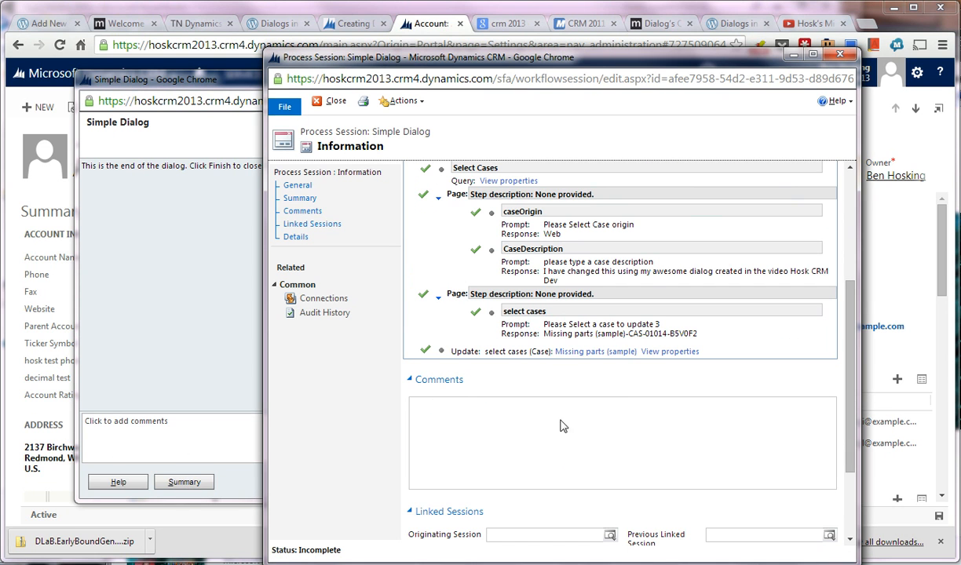
pyautogui.click(564, 351)
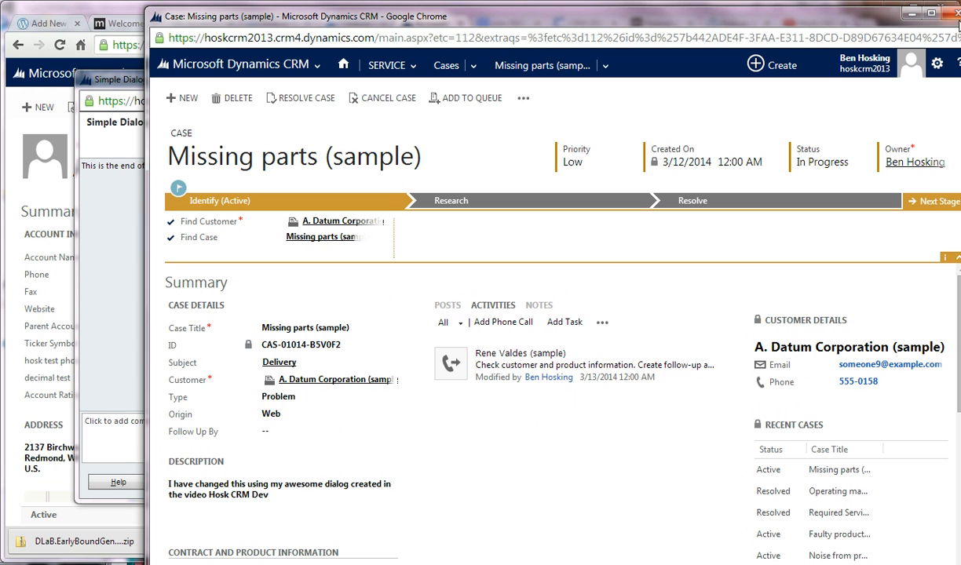
pyautogui.click(911, 14)
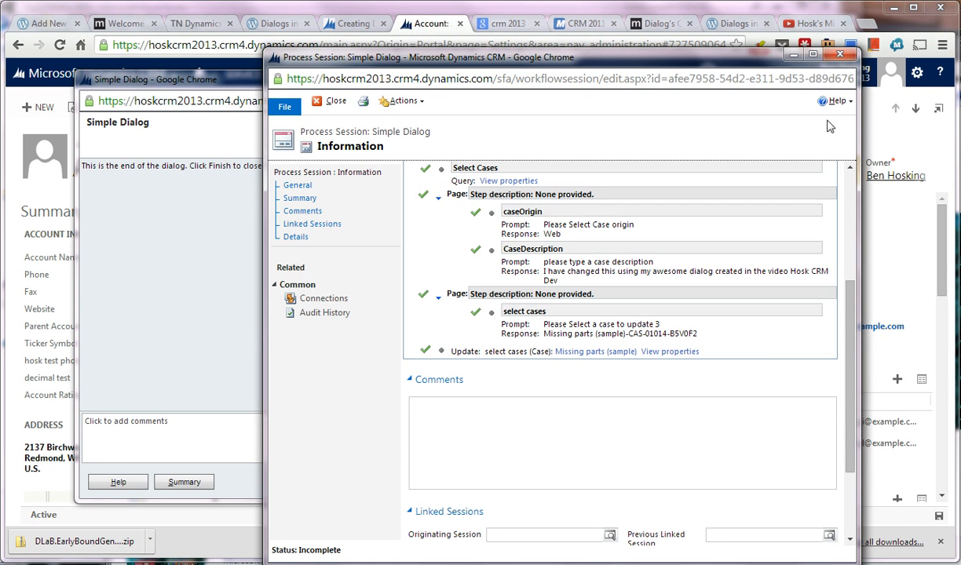
pyautogui.click(793, 54)
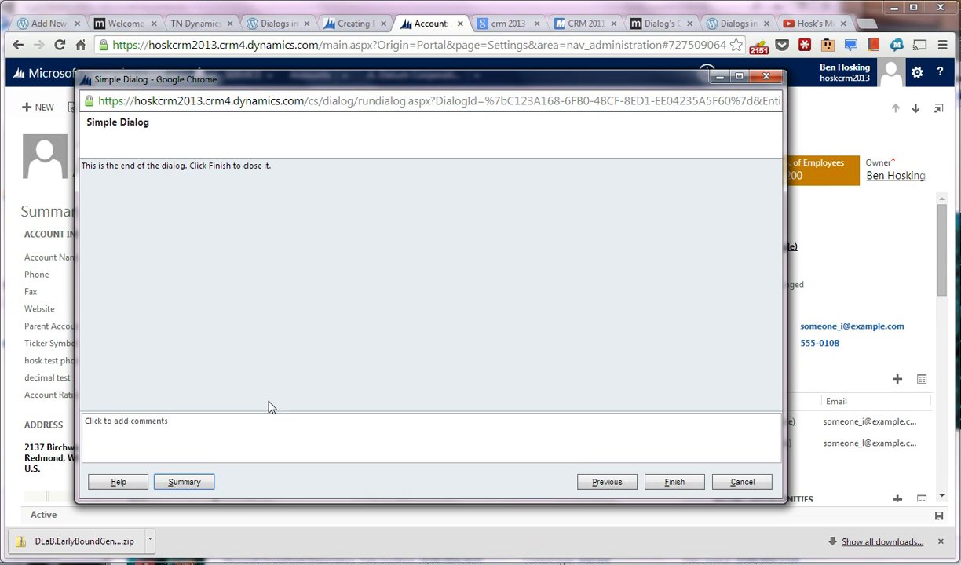
# Return to the dialog's first page, set the case origin to Phone and append "updated again" to the case description
pyautogui.click(606, 482)
pyautogui.click(617, 485)
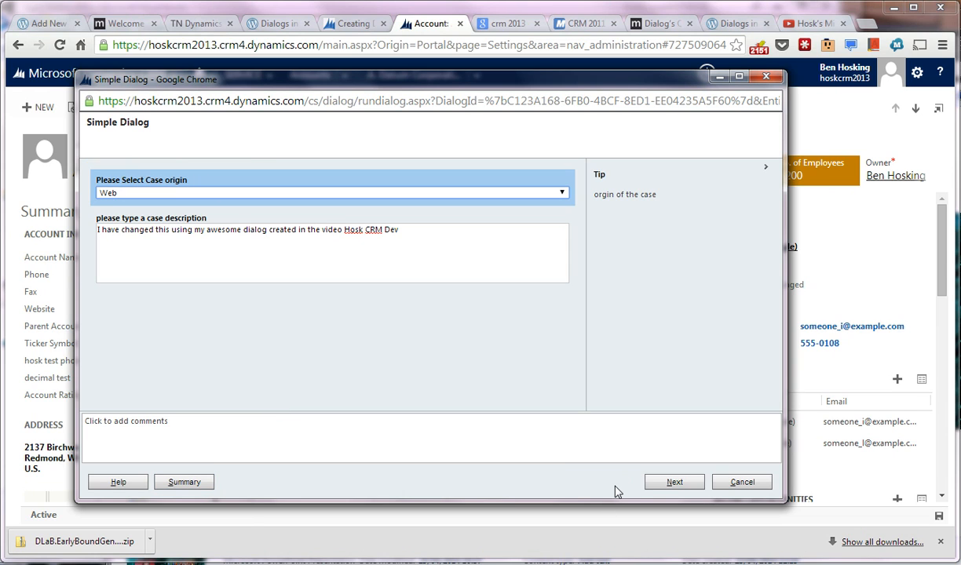
pyautogui.click(422, 193)
pyautogui.click(430, 212)
pyautogui.click(425, 226)
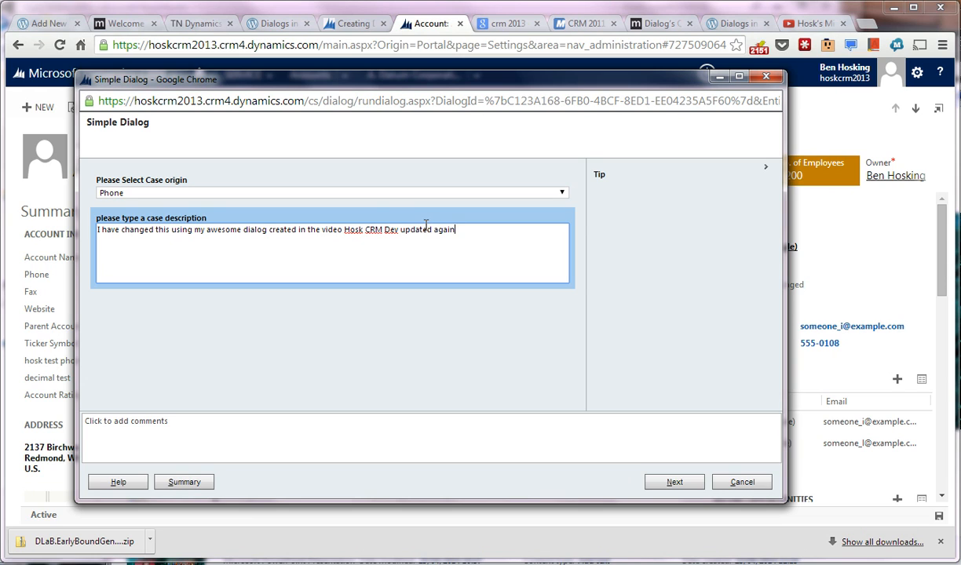
# Proceed to the case selection page and try to run the update on the Operating manual required (sample) case
pyautogui.click(674, 482)
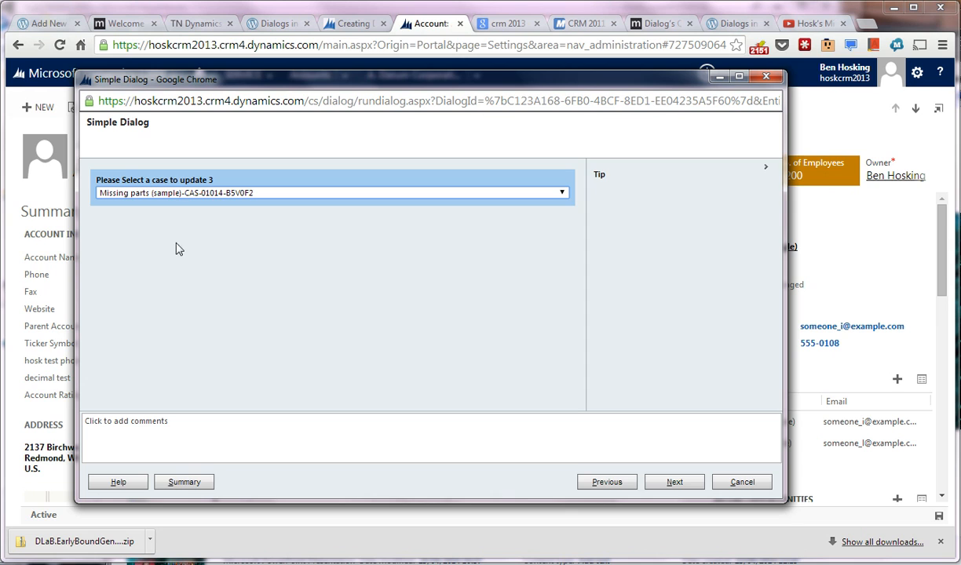
pyautogui.click(189, 193)
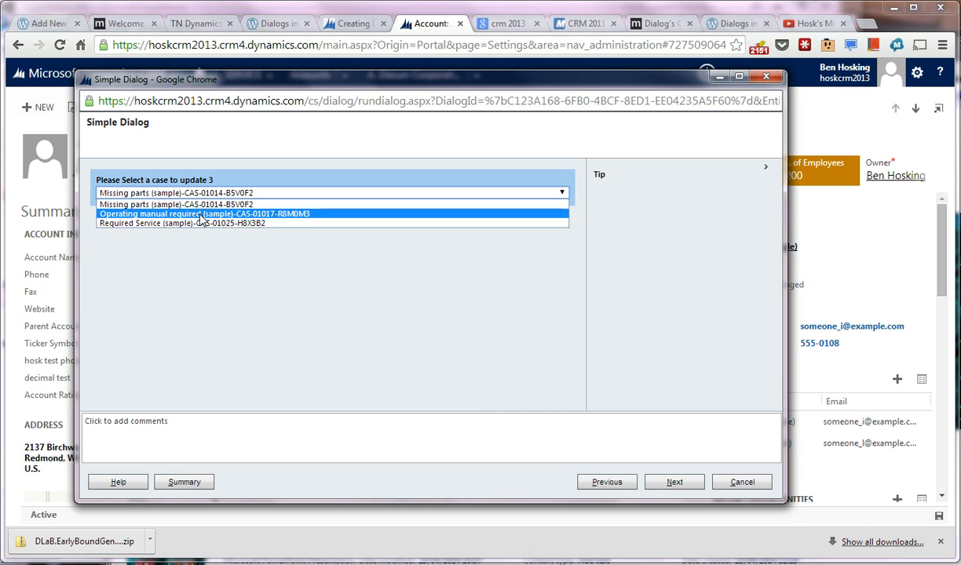
pyautogui.click(212, 215)
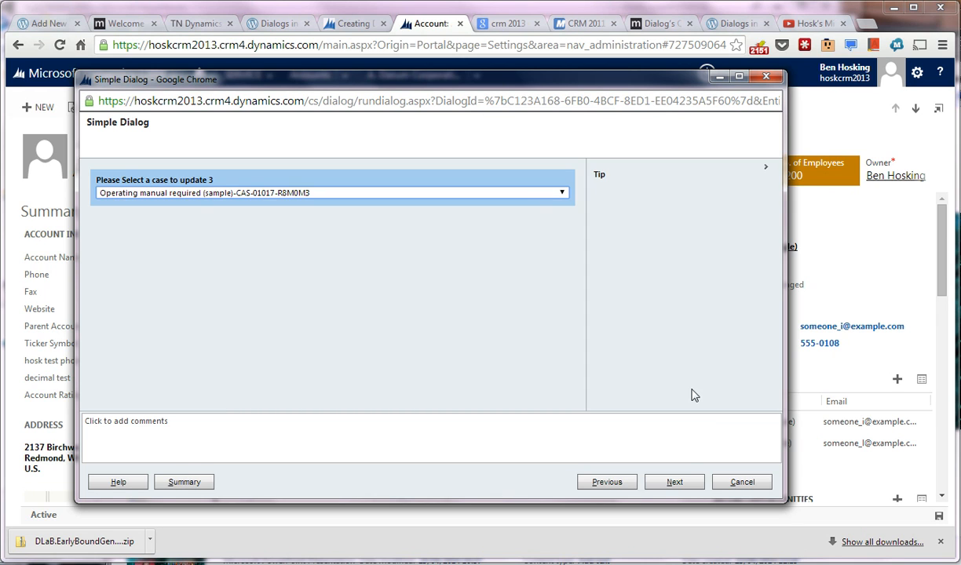
pyautogui.click(676, 482)
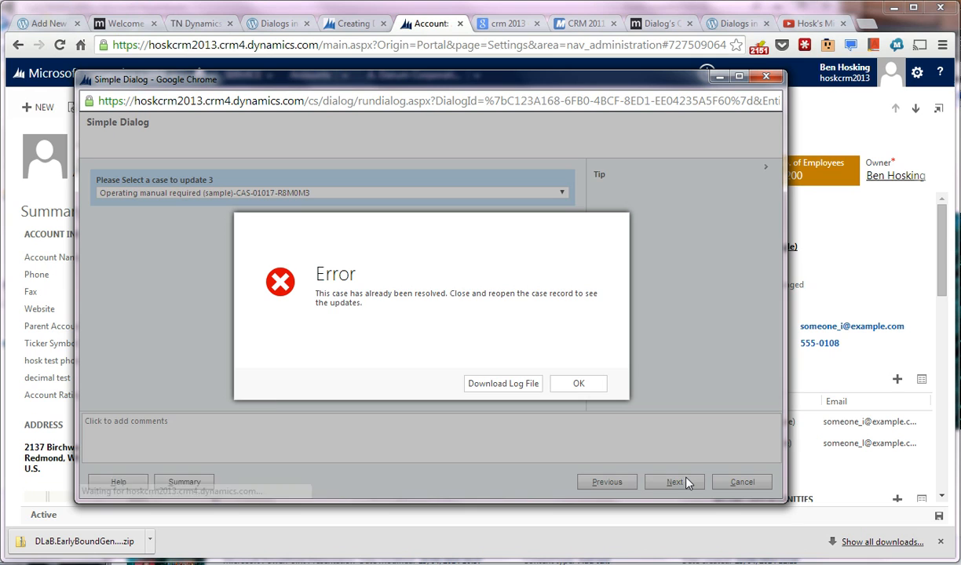
pyautogui.click(567, 383)
# Try to run the update on the Required Service (sample) case, and recheck the case origin and description page
pyautogui.click(388, 194)
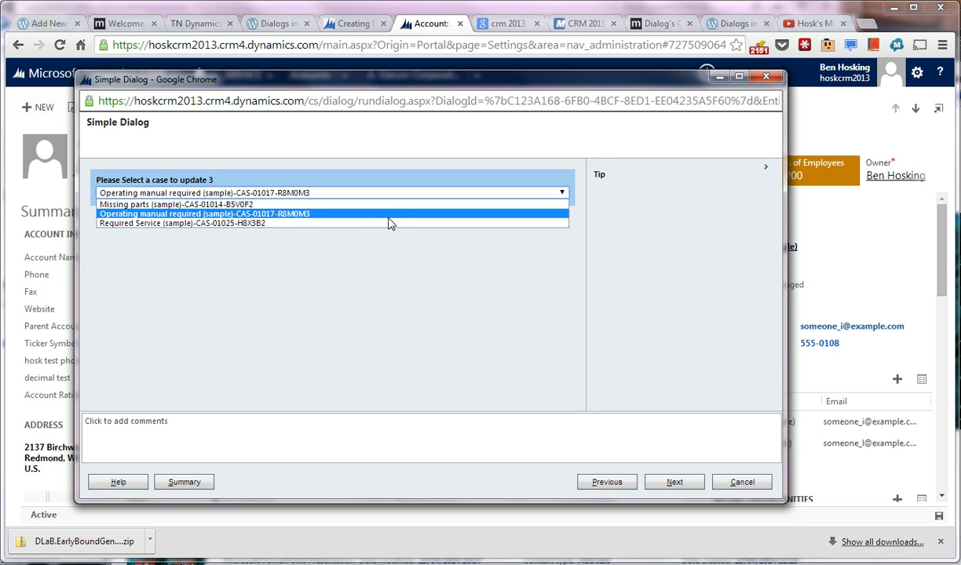
pyautogui.click(391, 223)
pyautogui.click(676, 482)
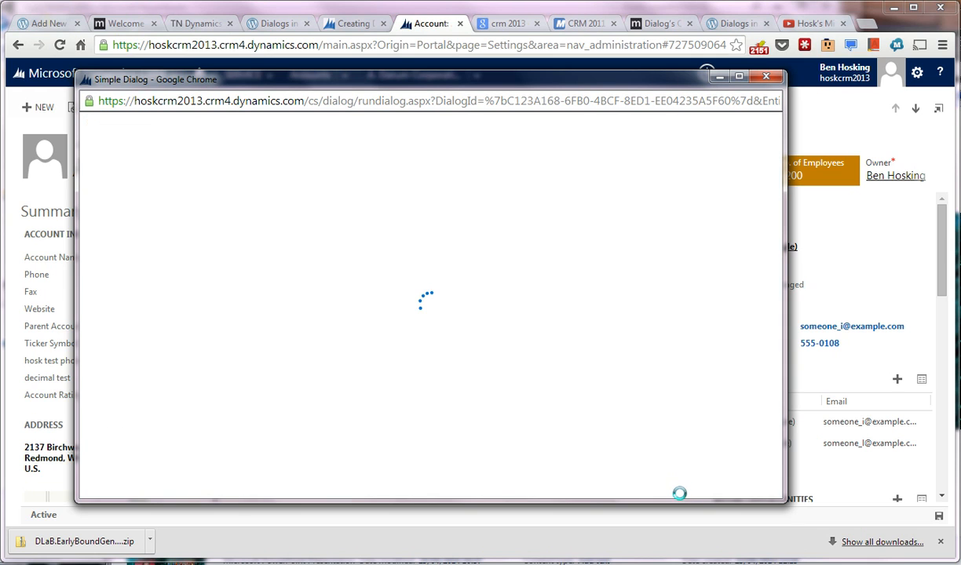
pyautogui.click(568, 383)
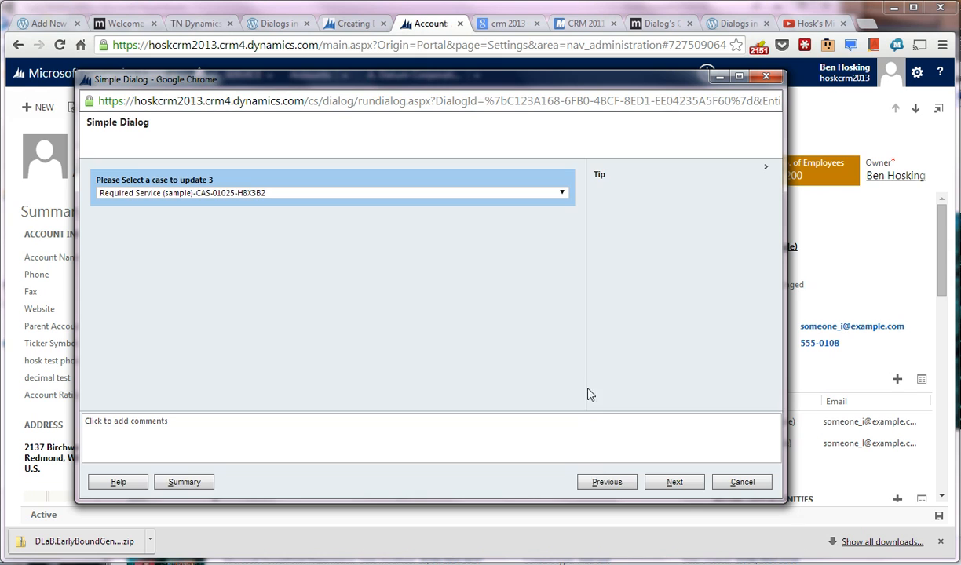
pyautogui.click(608, 482)
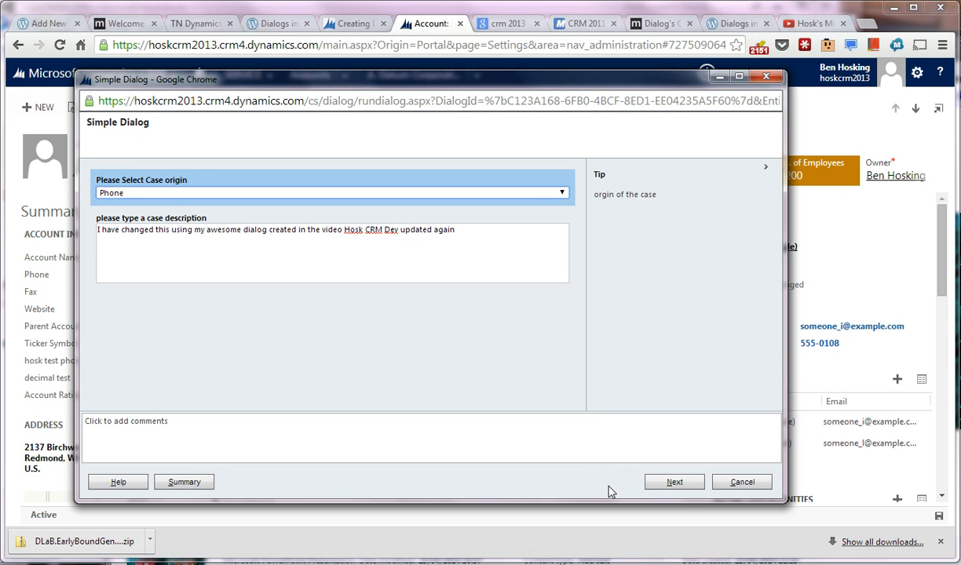
pyautogui.click(674, 484)
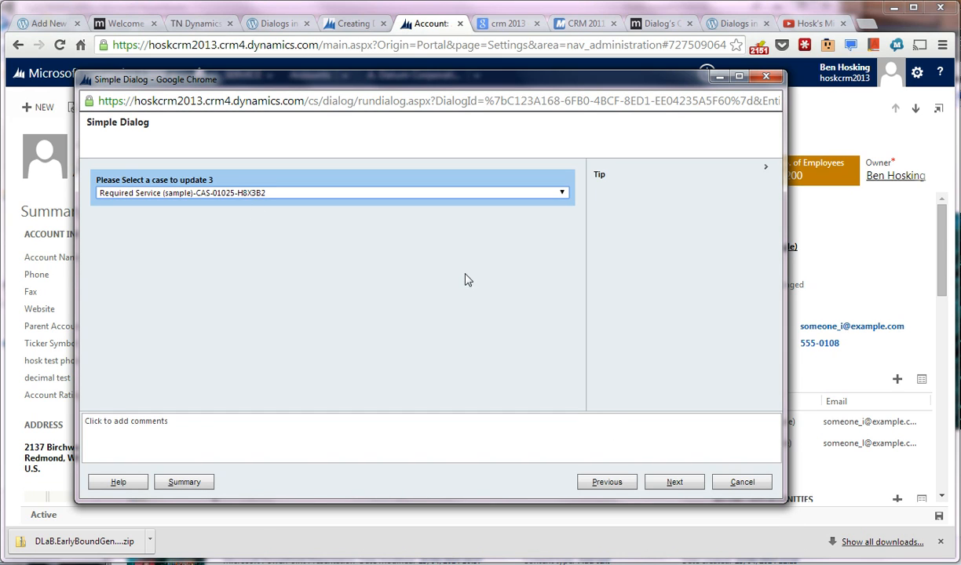
# Select the Missing parts (sample) case, run the update on it and finish the dialog
pyautogui.click(463, 192)
pyautogui.click(463, 201)
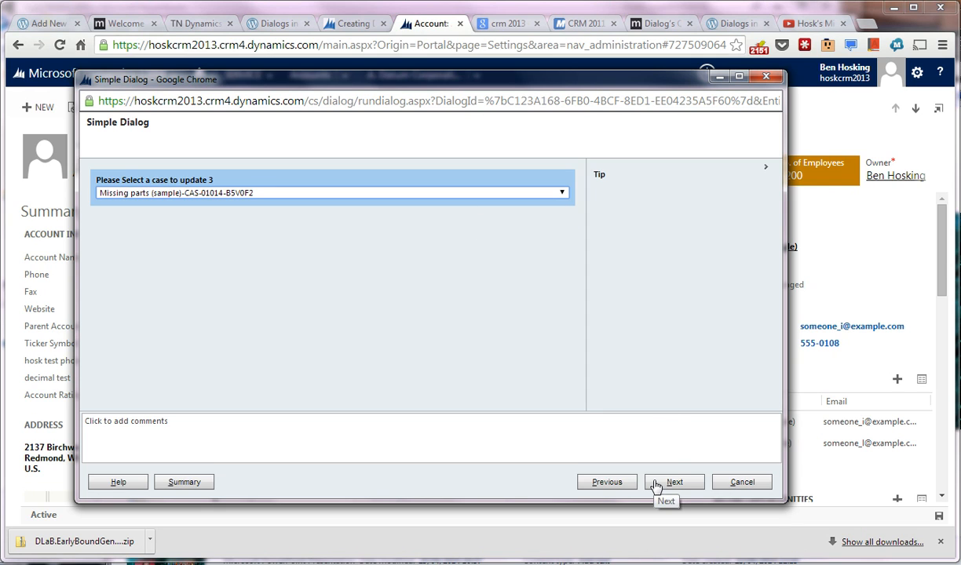
pyautogui.click(742, 482)
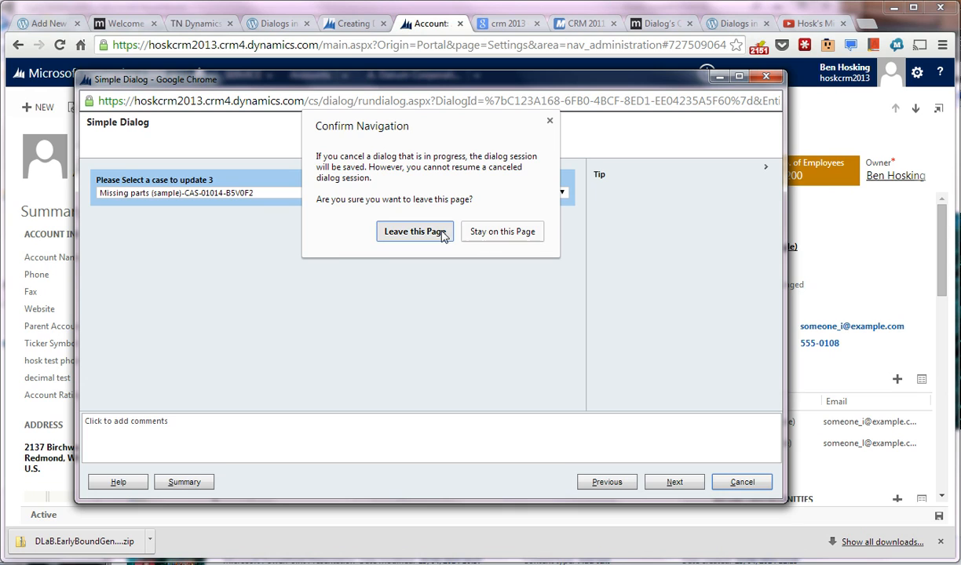
pyautogui.click(519, 240)
pyautogui.click(674, 481)
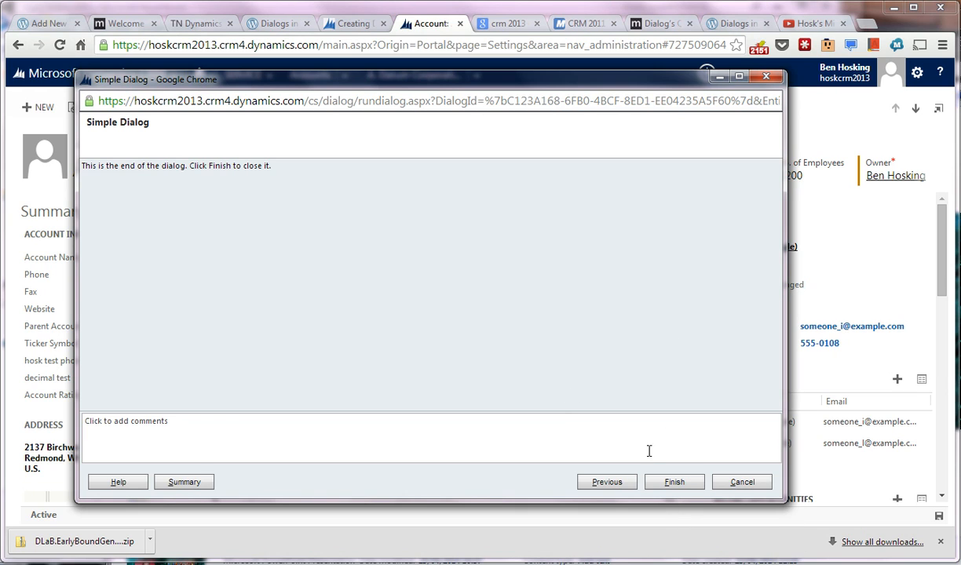
pyautogui.click(674, 482)
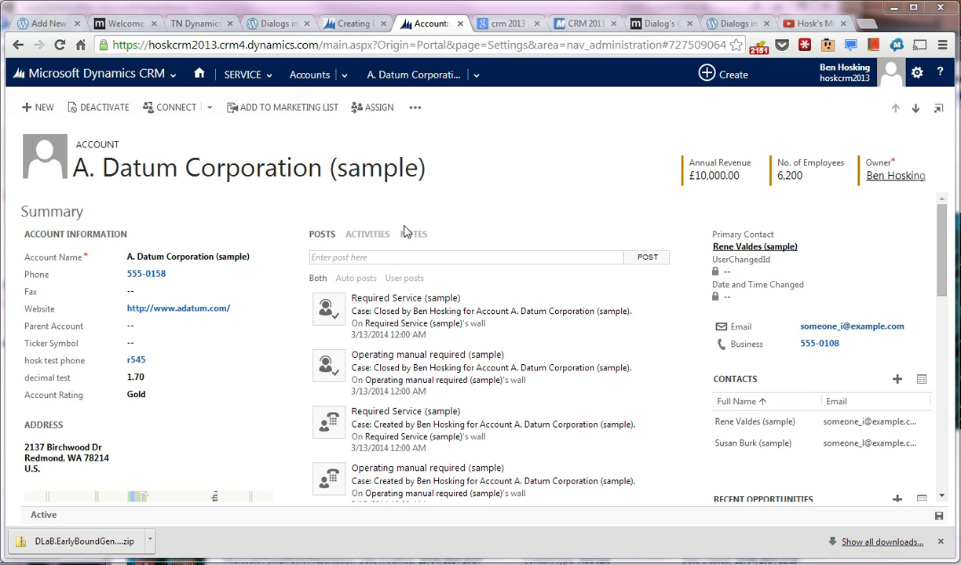
# Open the recently viewed Alpine Ski House (sample) account and start Simple Dialog on it
pyautogui.click(342, 77)
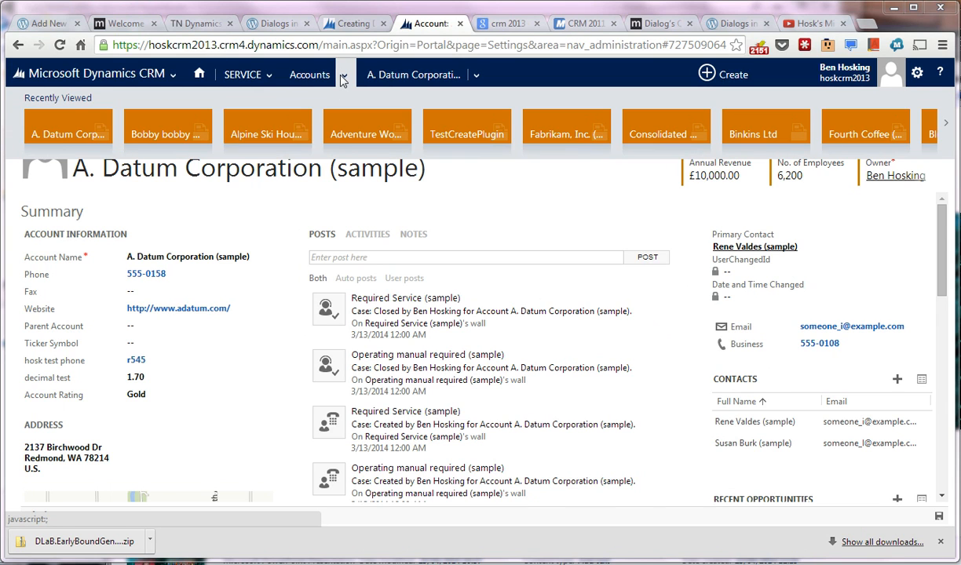
pyautogui.click(262, 130)
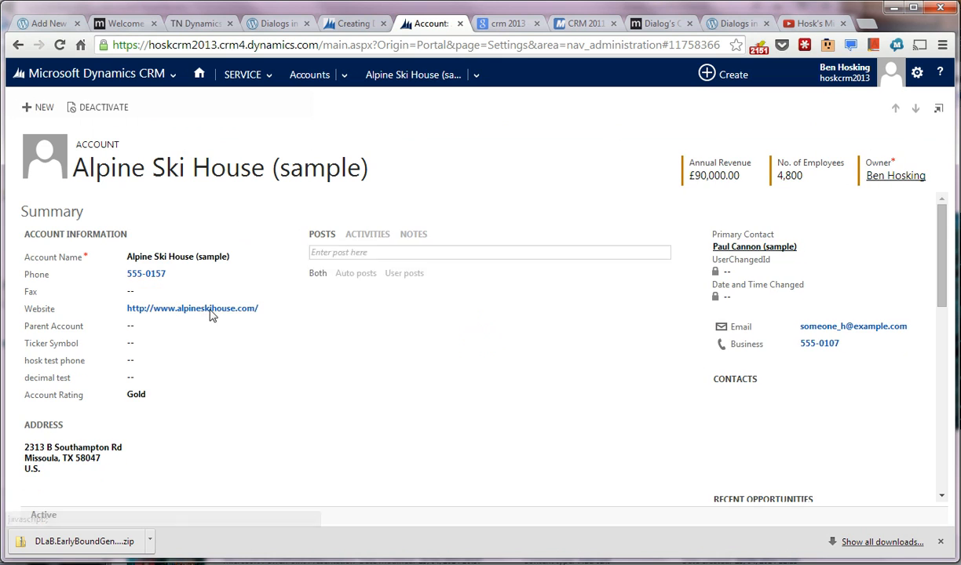
pyautogui.click(414, 108)
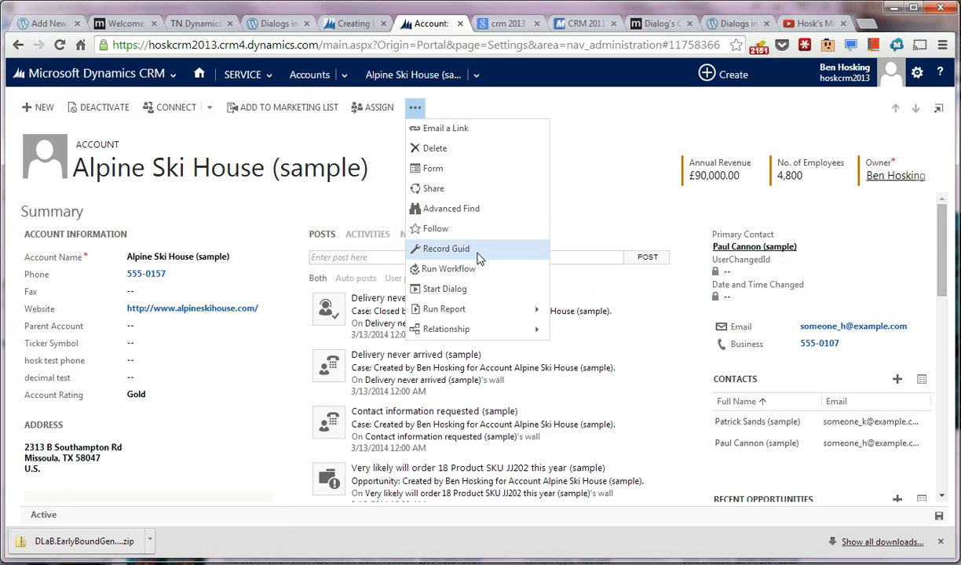
pyautogui.click(487, 213)
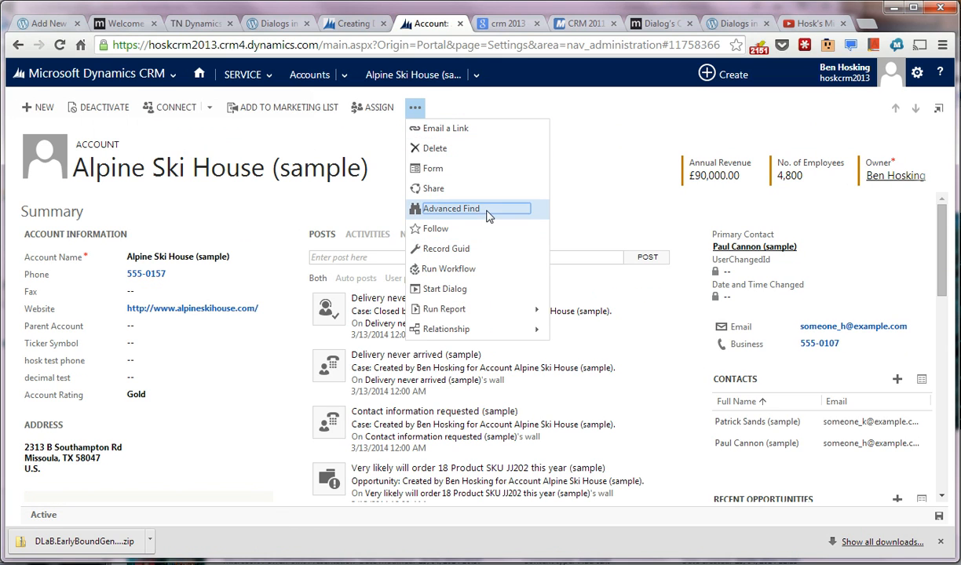
pyautogui.click(486, 292)
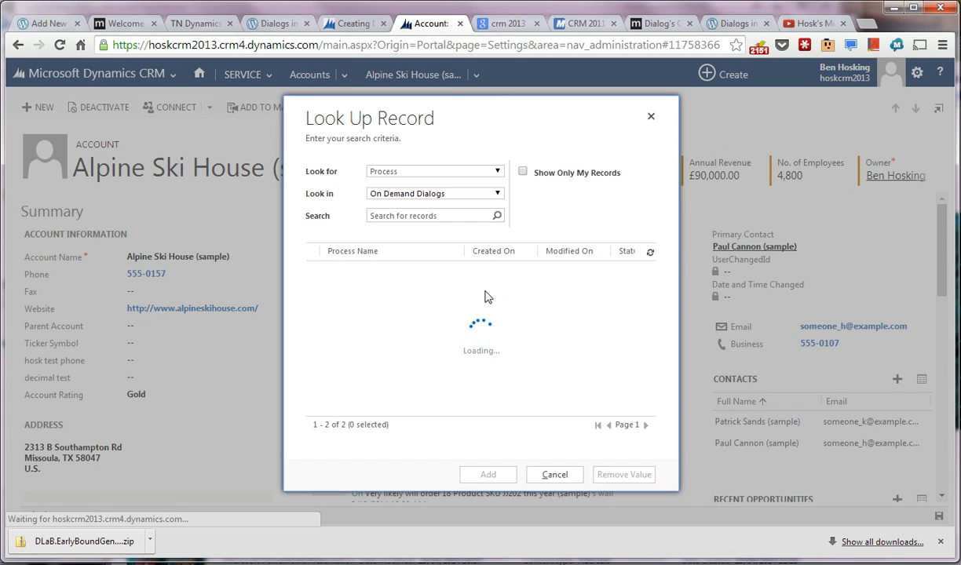
pyautogui.doubleClick(399, 291)
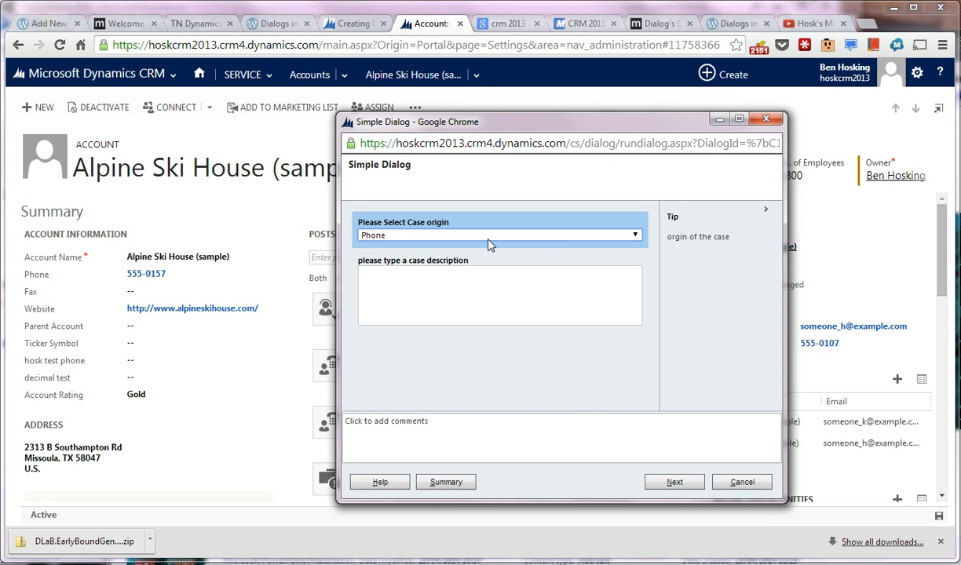
# Enter "test test updated HoskCRMDev" as the case description and run the update on the Contact information requested (sample) case
pyautogui.click(483, 287)
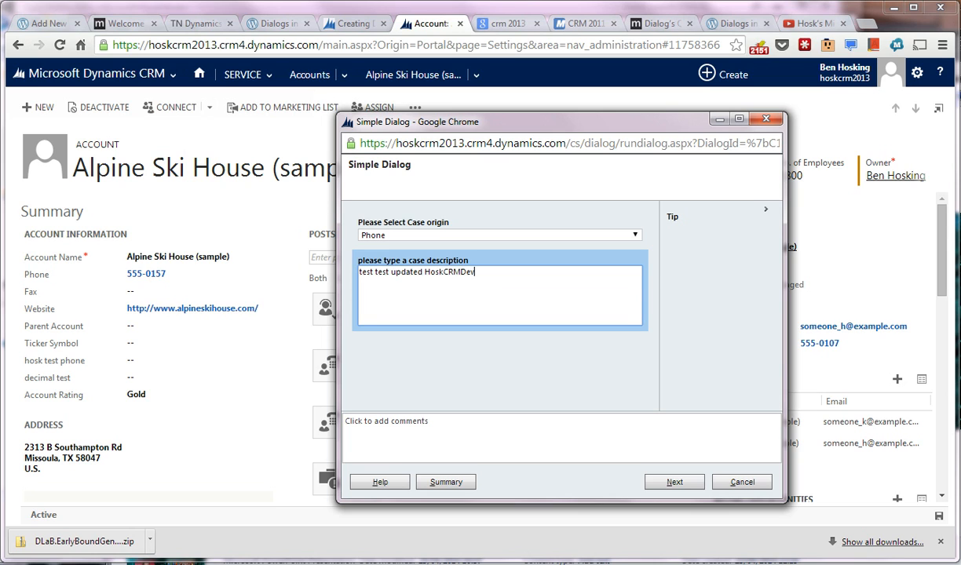
pyautogui.click(666, 481)
pyautogui.click(496, 236)
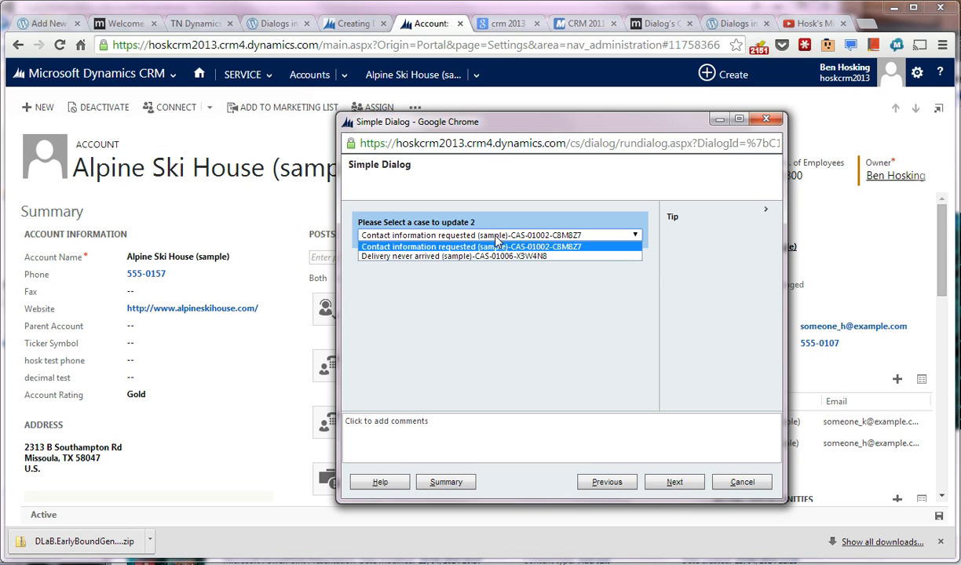
pyautogui.click(496, 245)
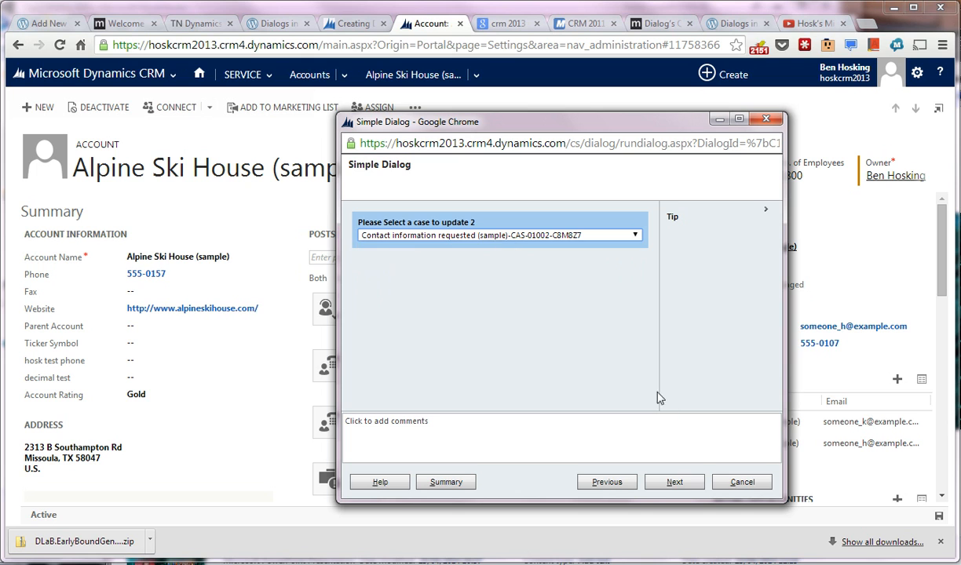
pyautogui.click(671, 480)
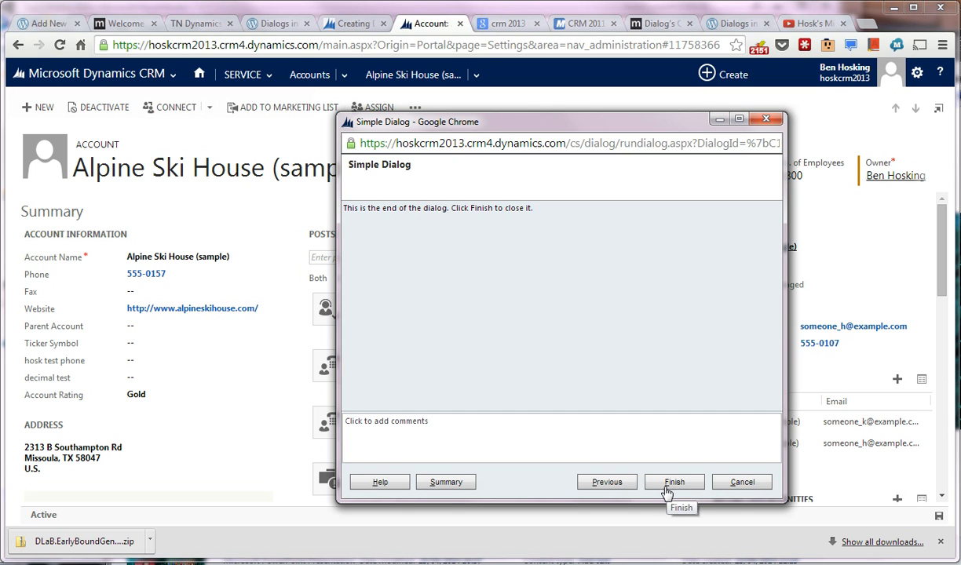
# Review the session summary and the linked Contact information requested (sample) case, close both windows and cancel out of the dialog
pyautogui.click(444, 482)
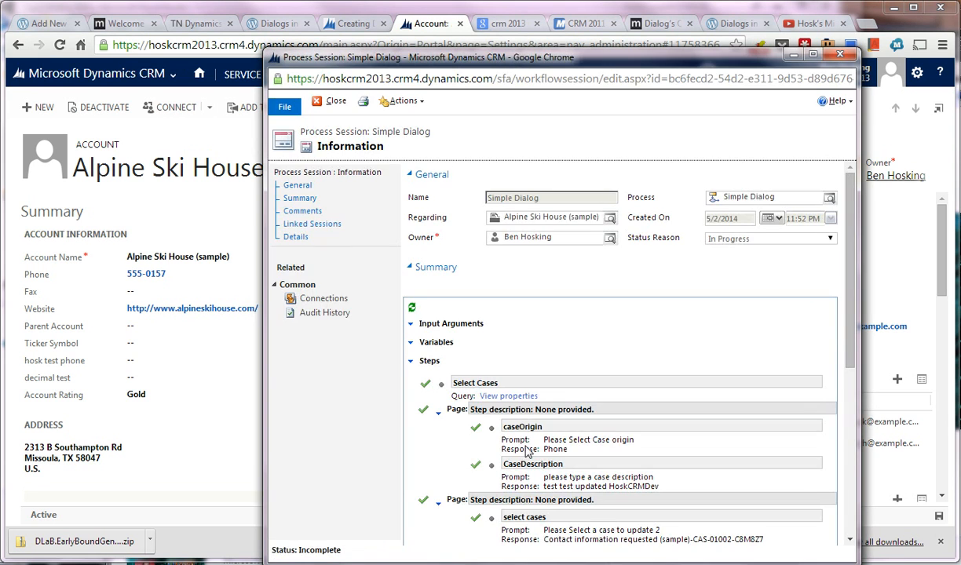
pyautogui.scroll(-3, 587, 456)
pyautogui.click(608, 342)
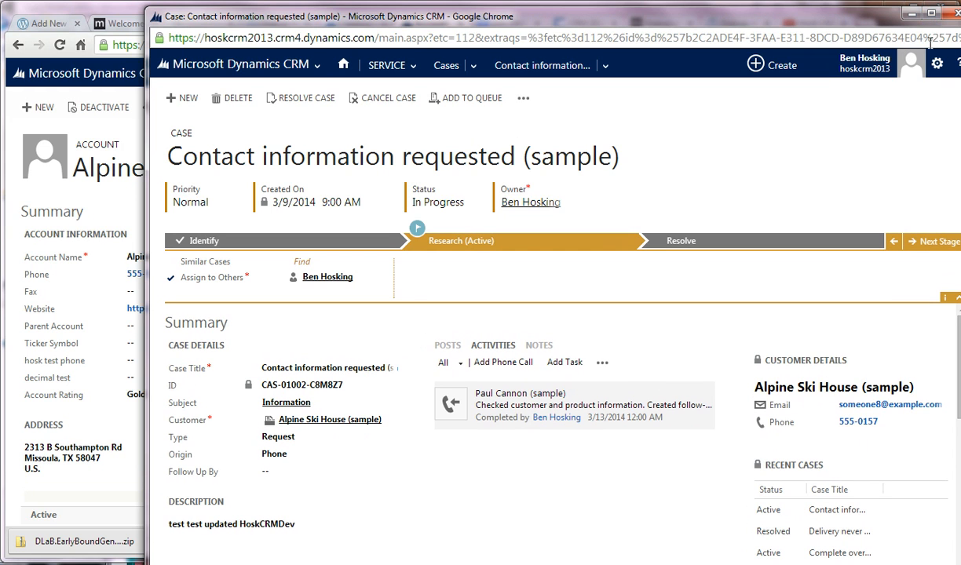
pyautogui.click(953, 14)
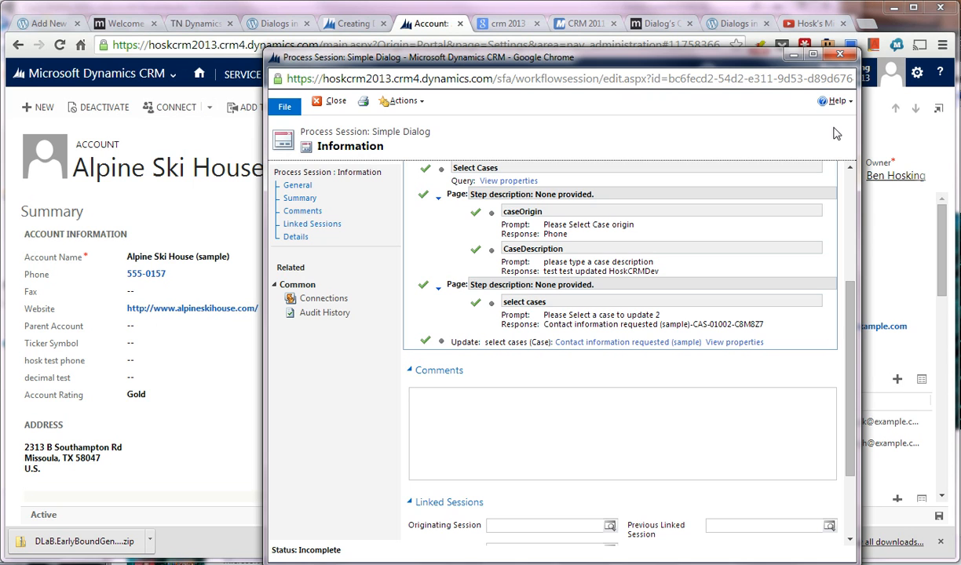
pyautogui.click(840, 54)
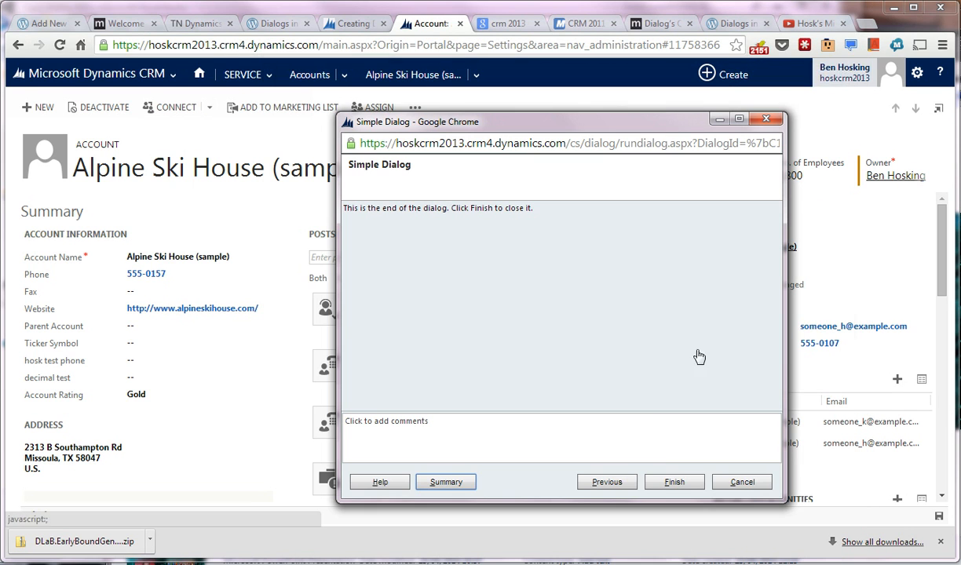
pyautogui.click(741, 482)
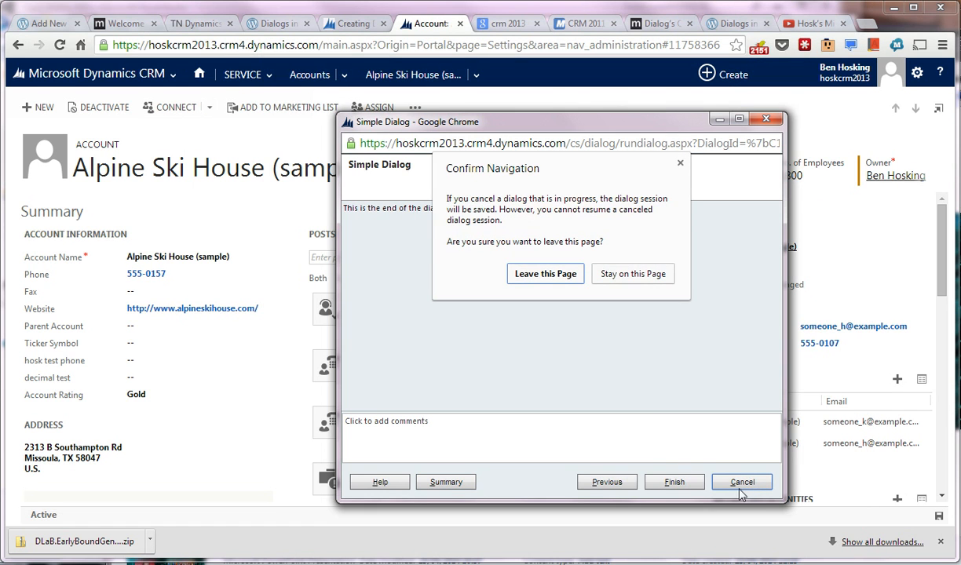
pyautogui.click(536, 273)
# Switch to the Simple Dialog process and open the Select Cases query in its design view, discarding the modified XML values
pyautogui.hotkey('alt', 'Tab')
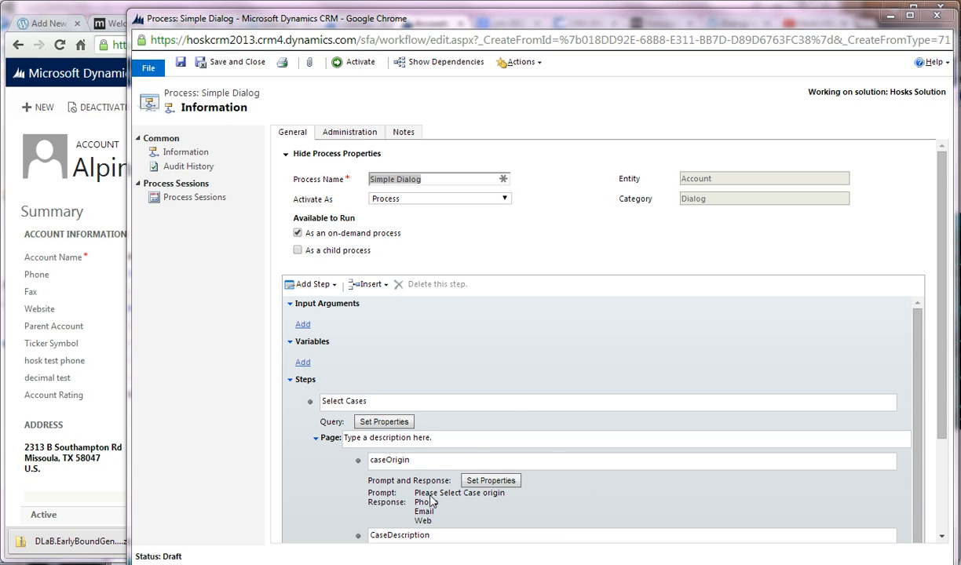
pyautogui.click(386, 422)
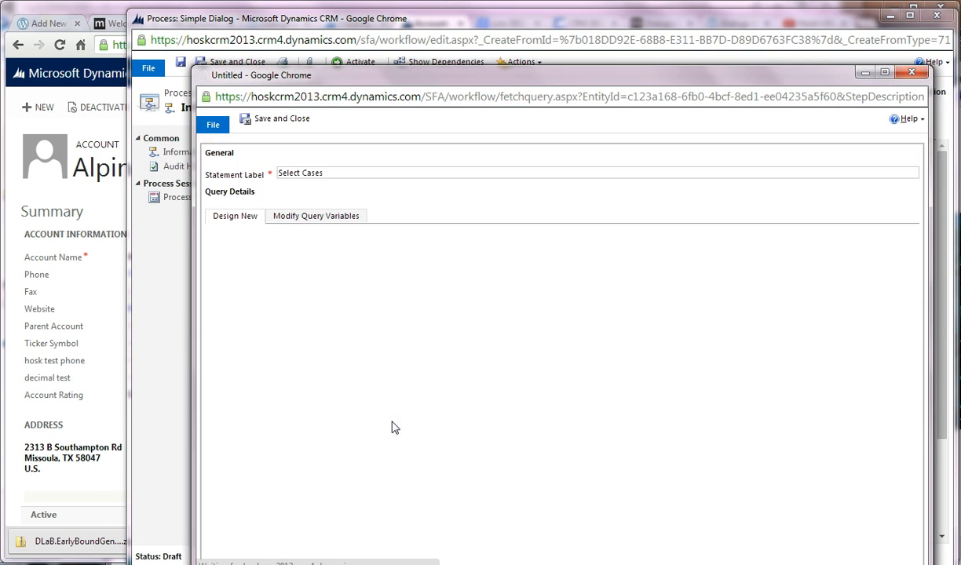
pyautogui.click(233, 209)
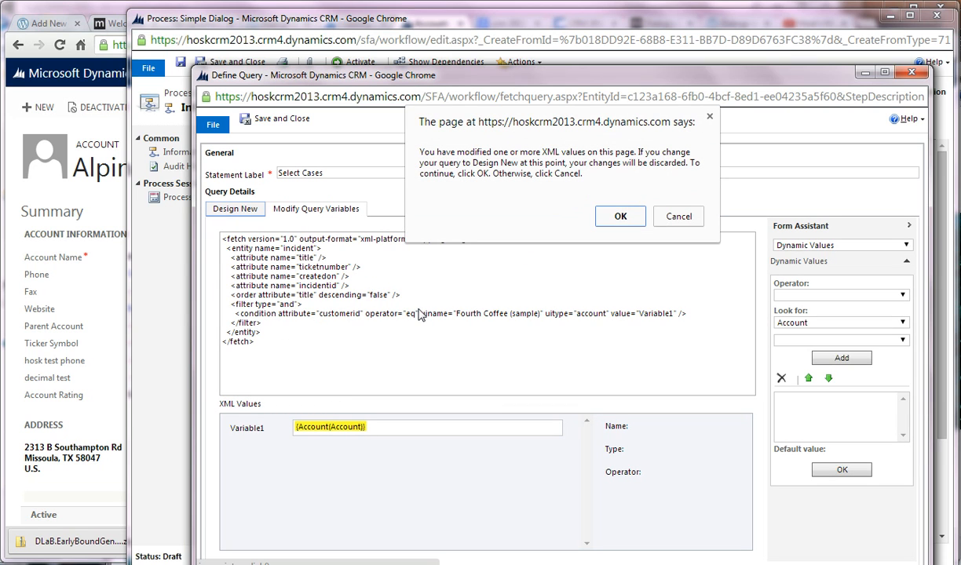
pyautogui.click(608, 216)
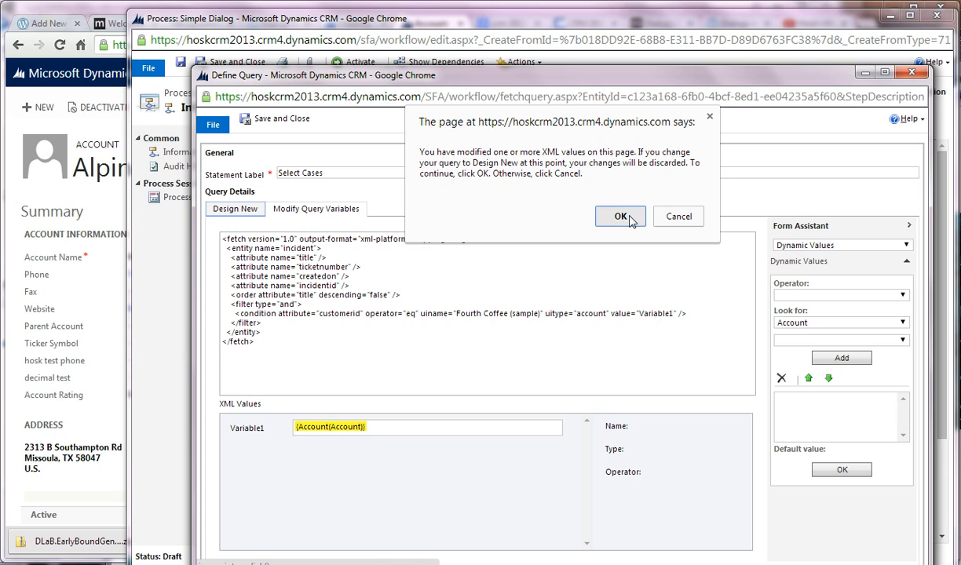
# Add a Status equals Active condition to the Select Cases query, then save and close the query
pyautogui.click(314, 318)
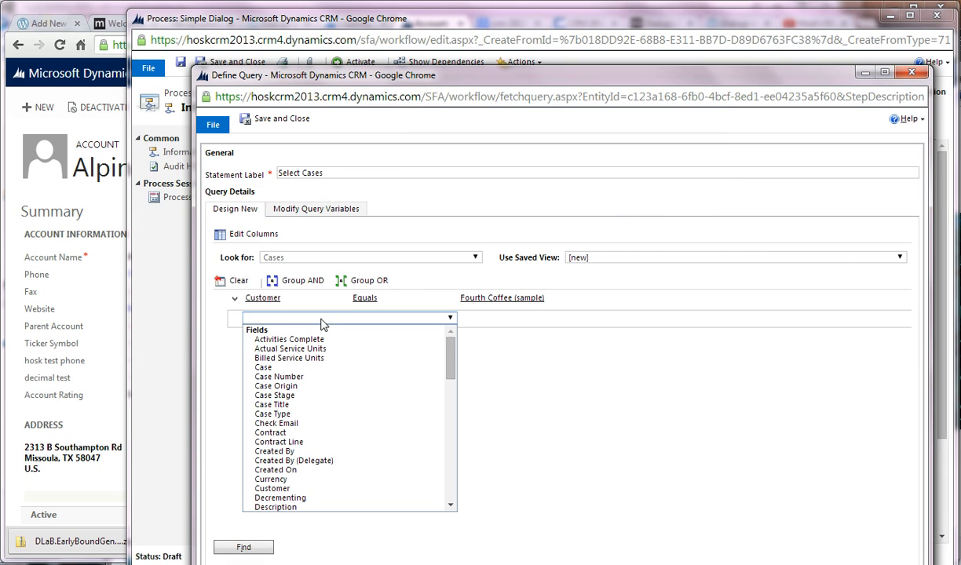
pyautogui.scroll(-12, 361, 439)
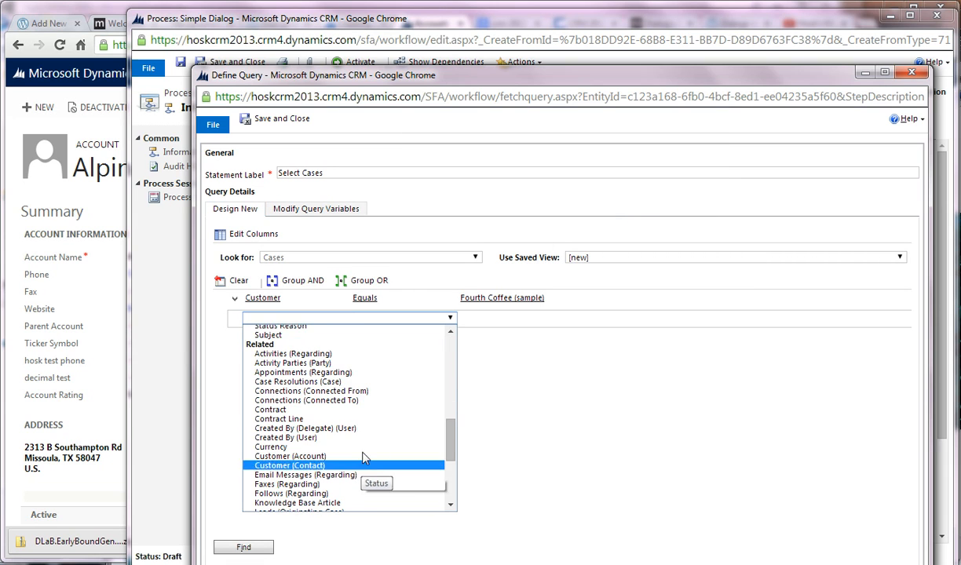
pyautogui.scroll(2, 346, 408)
pyautogui.click(336, 389)
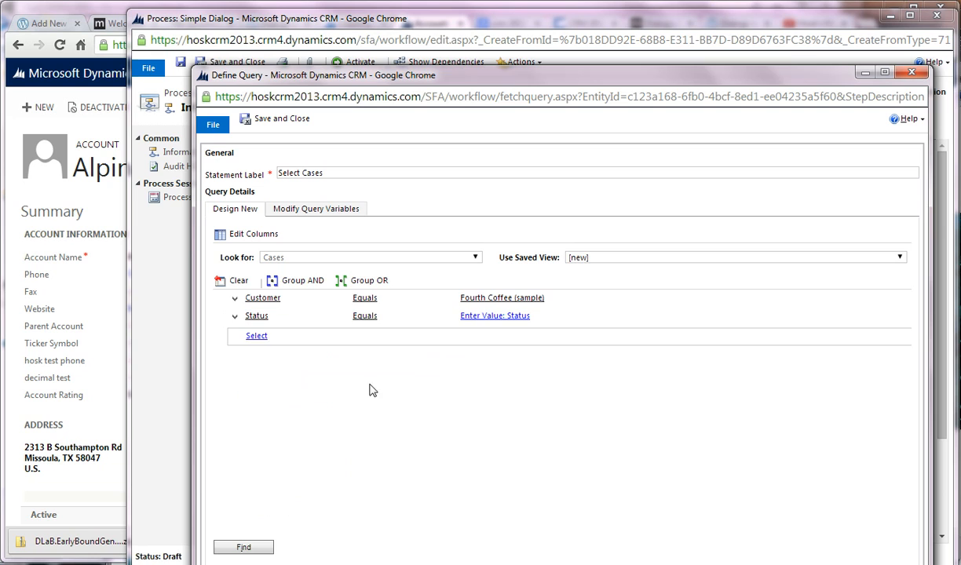
pyautogui.click(420, 322)
pyautogui.click(503, 319)
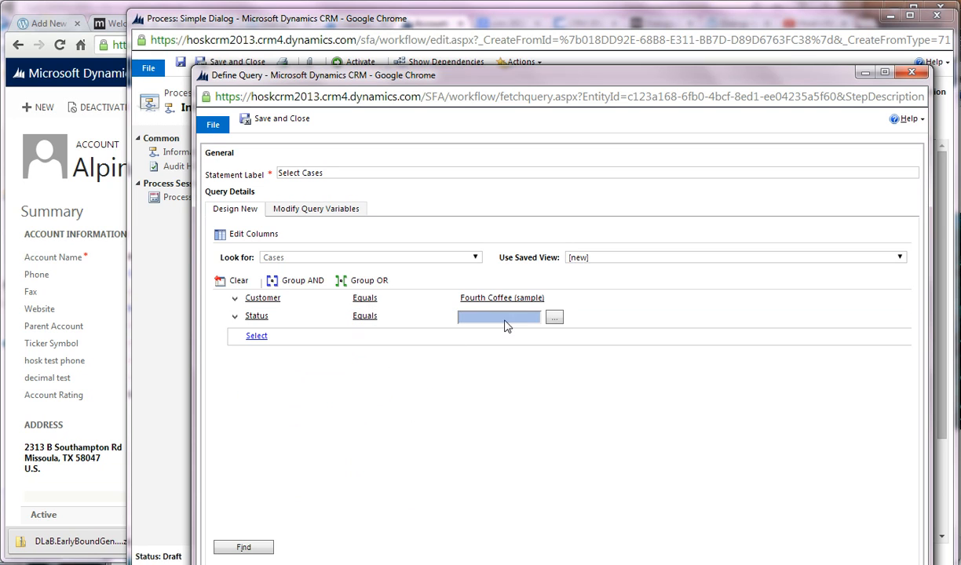
pyautogui.click(553, 319)
pyautogui.doubleClick(479, 317)
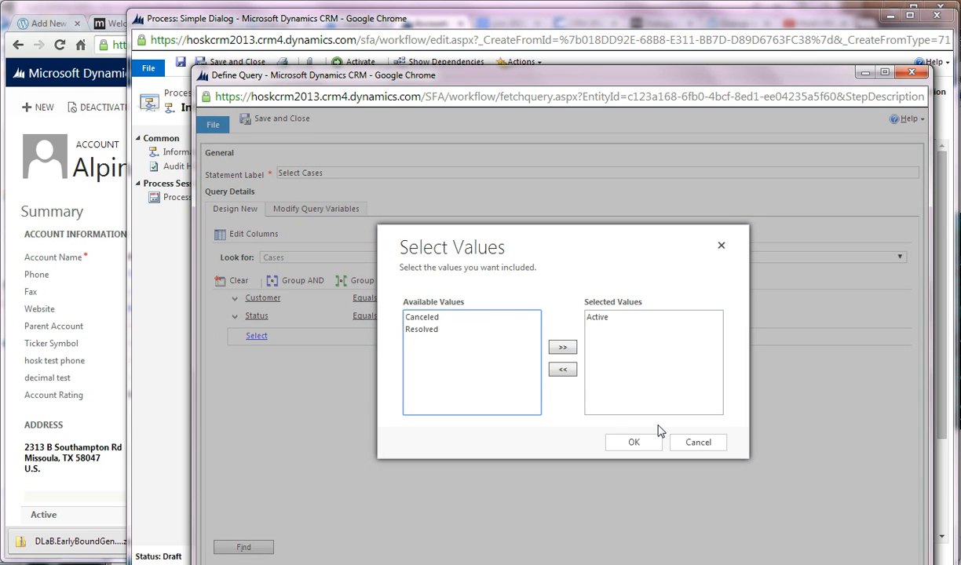
pyautogui.click(634, 442)
pyautogui.click(254, 122)
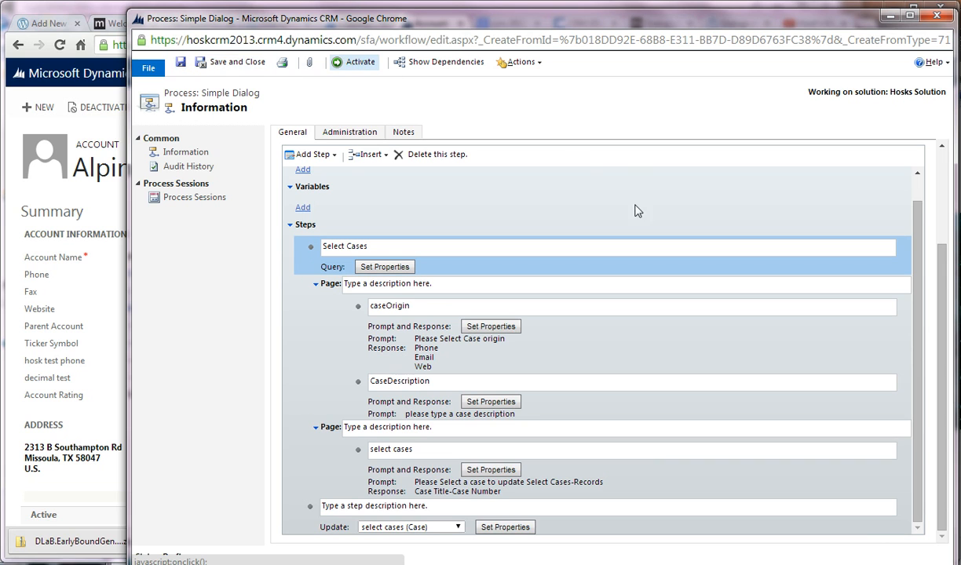
# Activate the Simple Dialog process and close its window
pyautogui.click(355, 63)
pyautogui.click(619, 386)
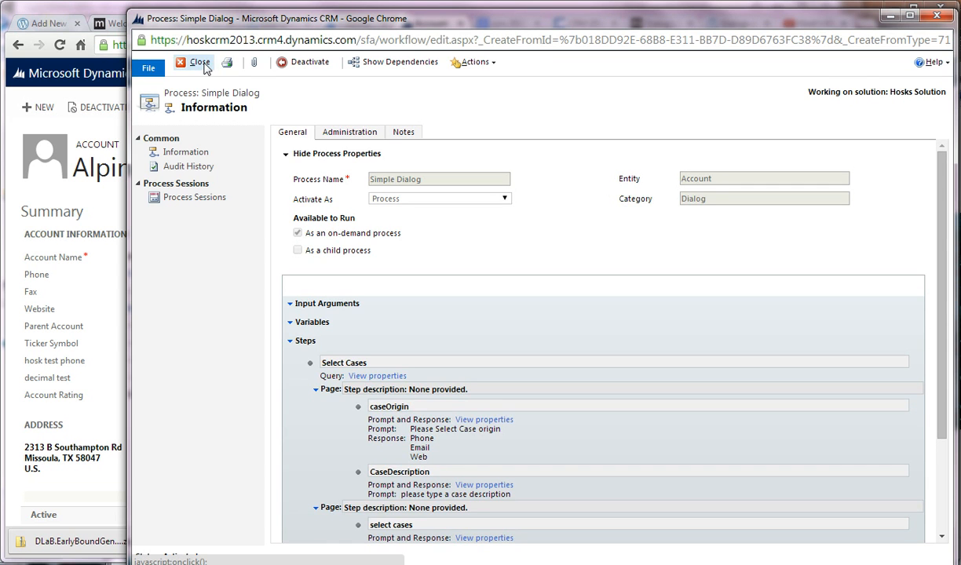
pyautogui.click(200, 63)
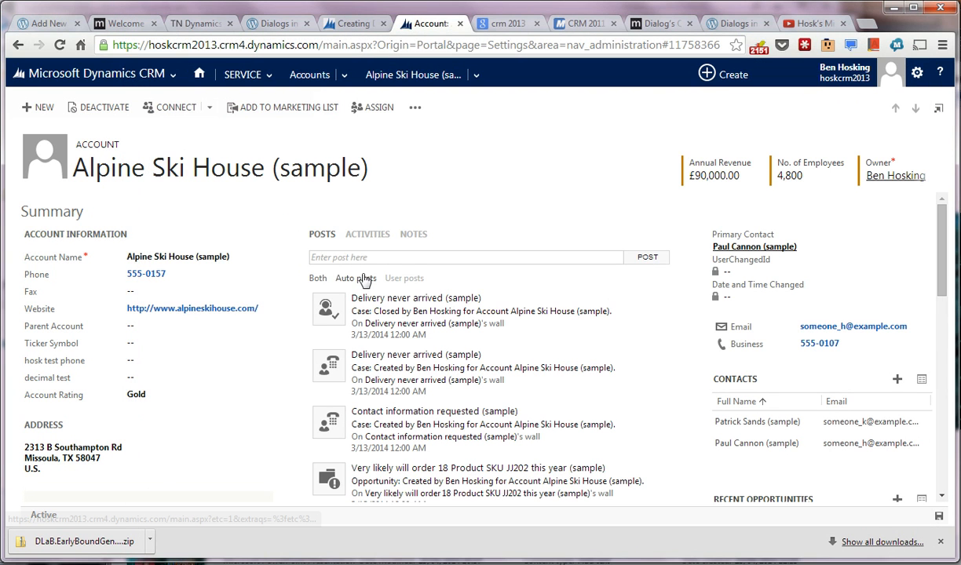
# Return from the Alpine Ski House (sample) record to the My Active Accounts list
pyautogui.click(344, 76)
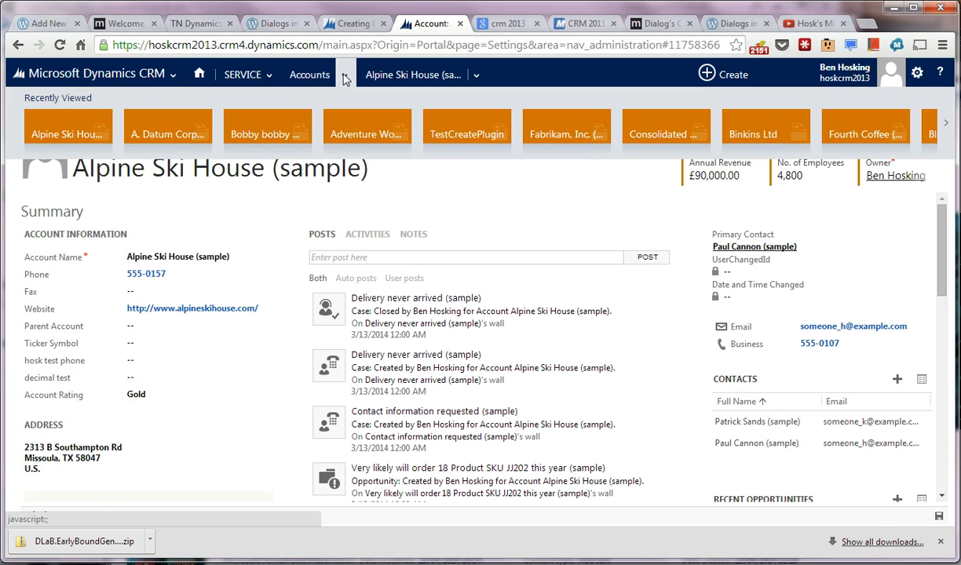
pyautogui.click(343, 76)
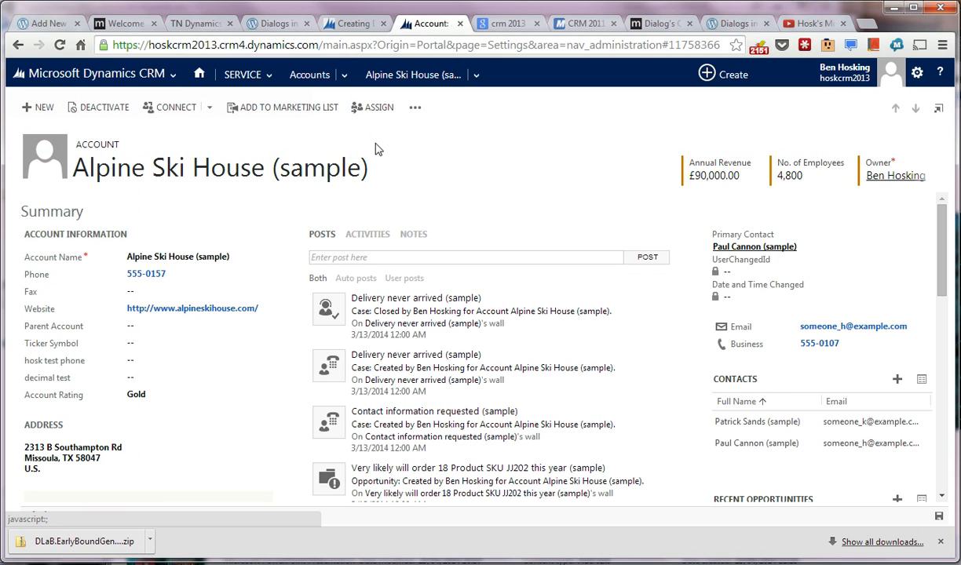
pyautogui.click(302, 78)
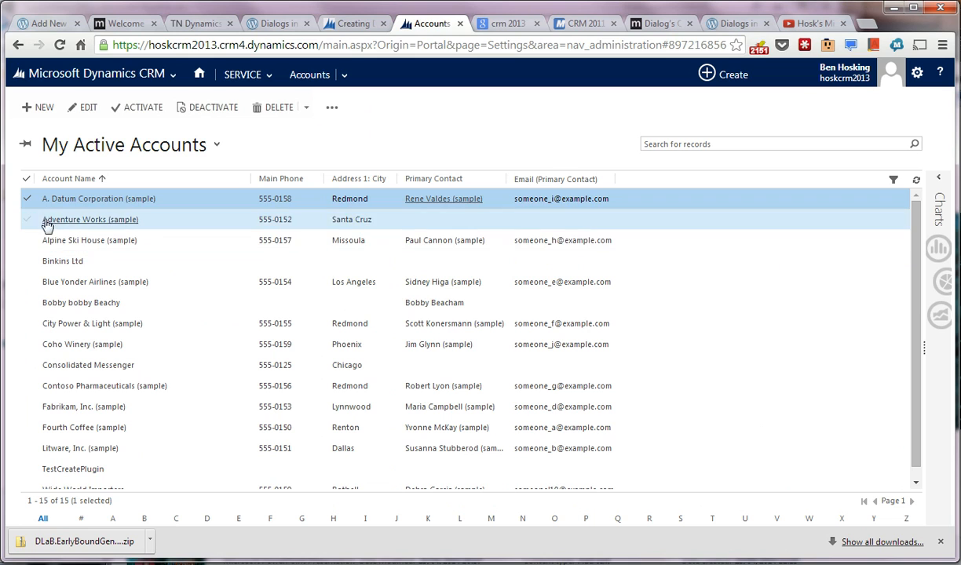
# Compare the commands offered with A. Datum Corporation and Adventure Works both selected against those with only A. Datum Corporation selected
pyautogui.click(27, 219)
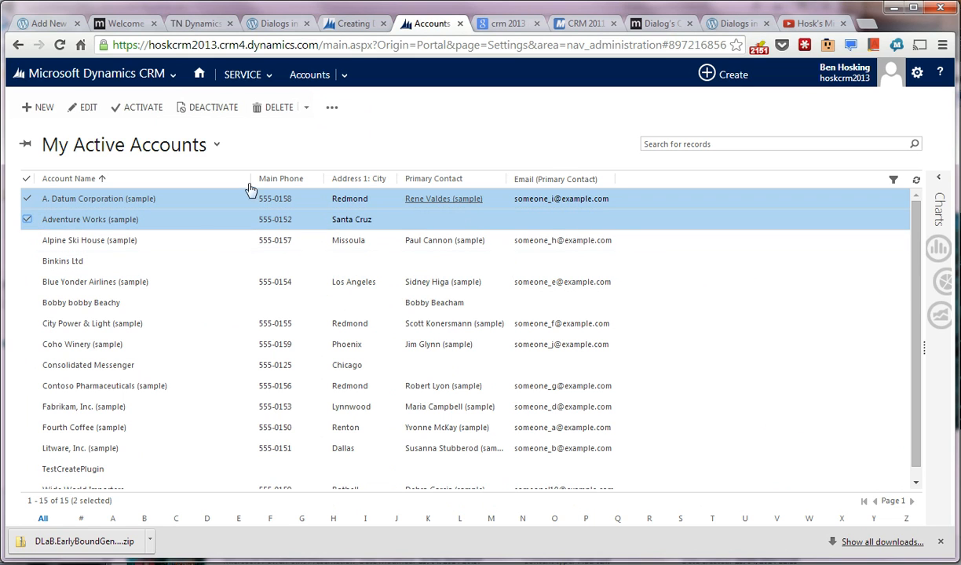
pyautogui.click(332, 107)
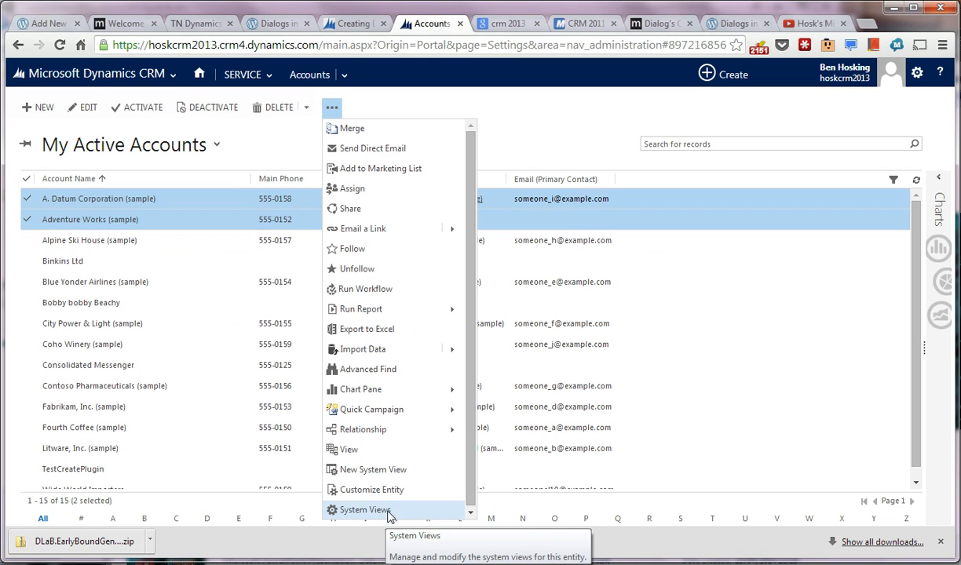
pyautogui.click(30, 225)
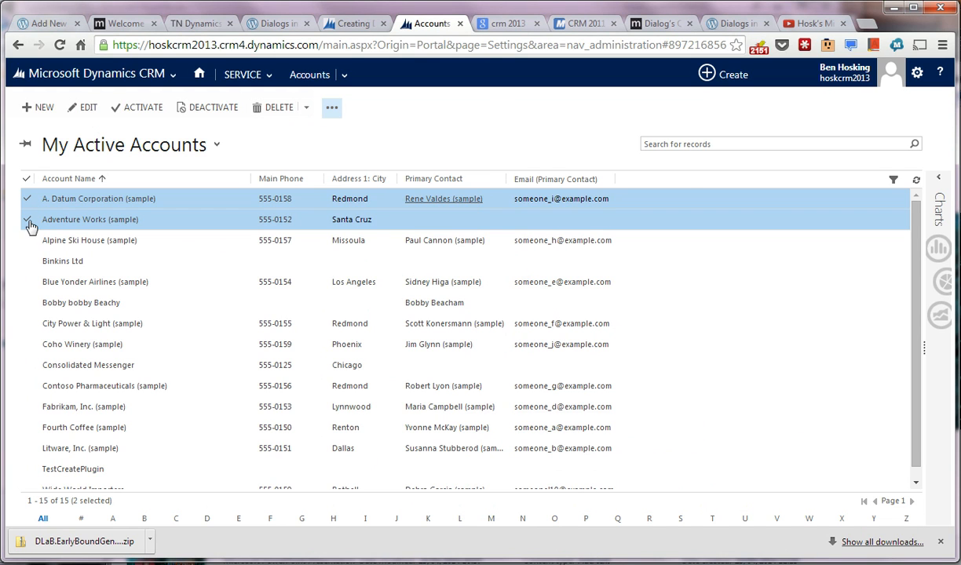
pyautogui.click(28, 222)
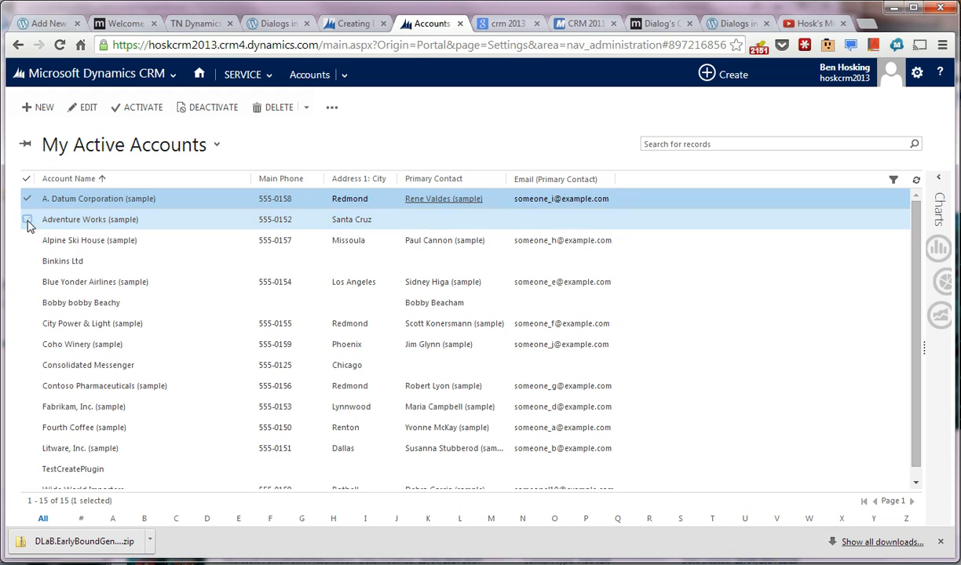
pyautogui.click(332, 109)
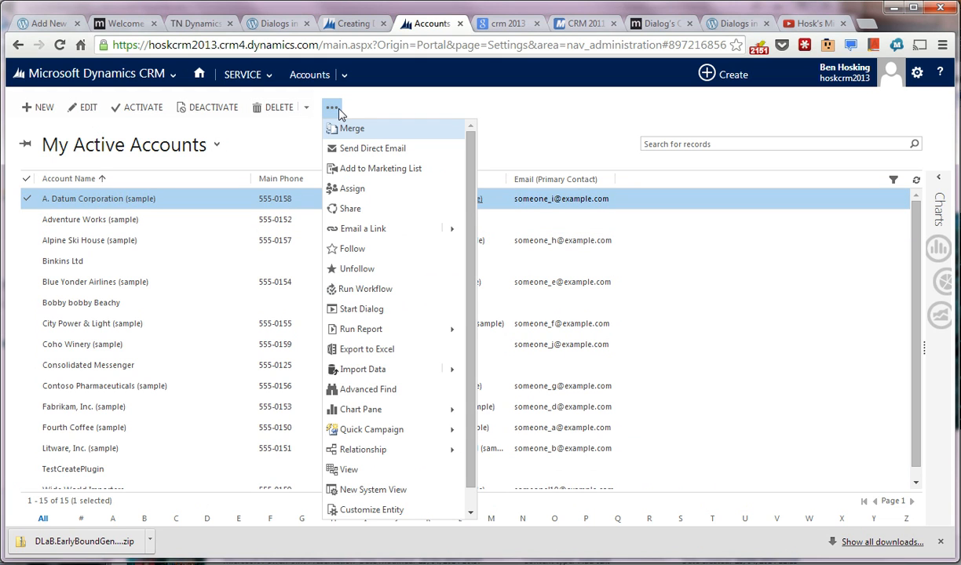
pyautogui.click(28, 214)
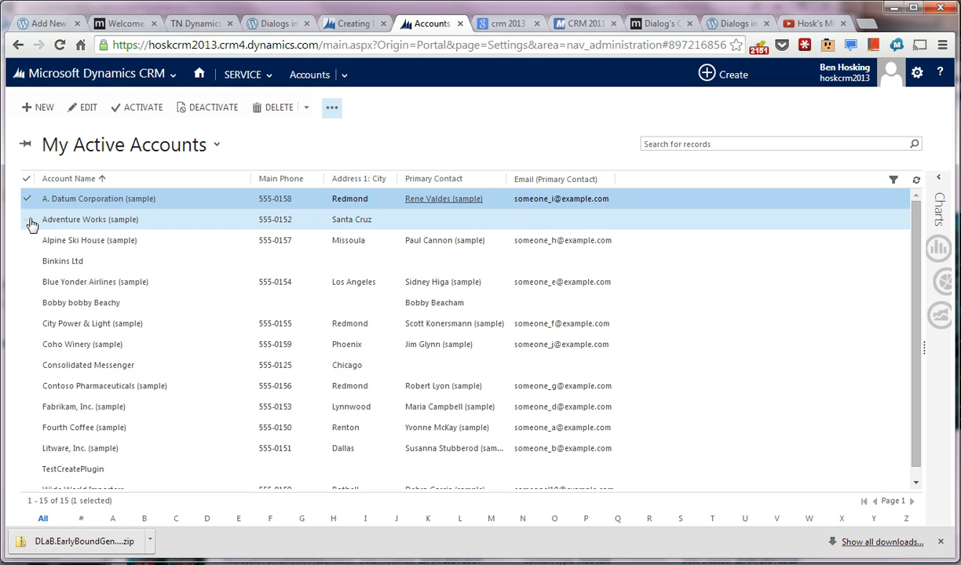
pyautogui.click(29, 219)
pyautogui.click(330, 109)
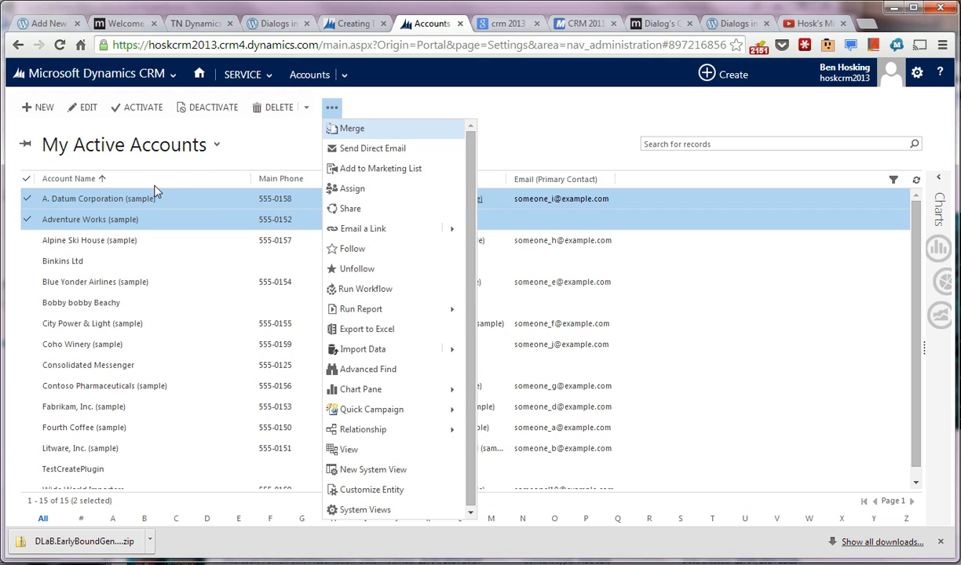
pyautogui.doubleClick(27, 217)
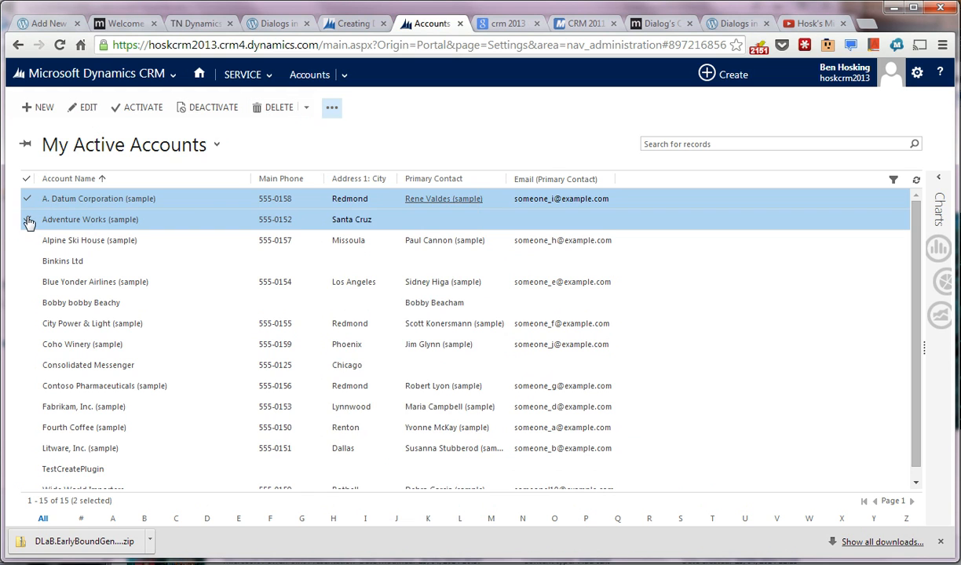
pyautogui.click(23, 48)
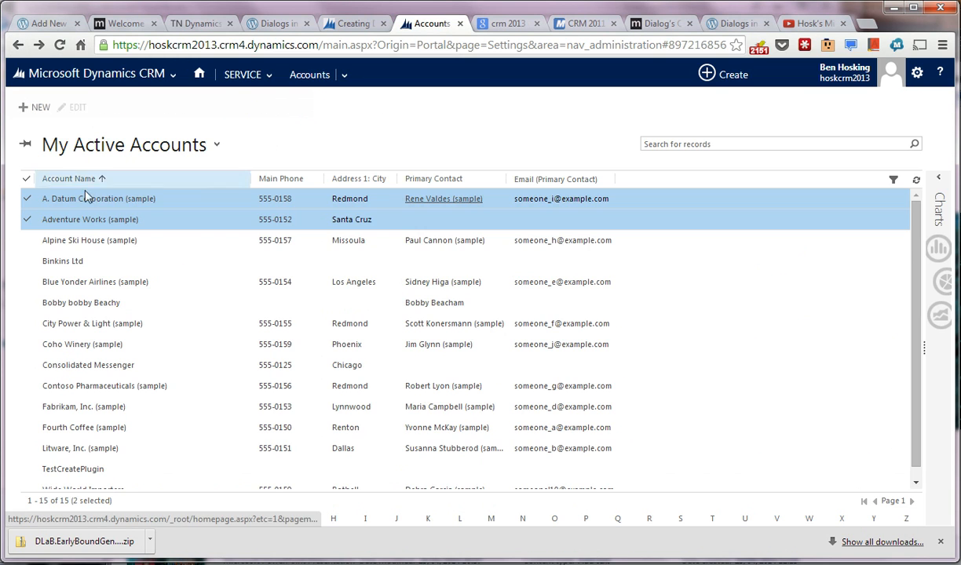
# Leave only A. Datum Corporation (sample) selected and start Simple Dialog on it
pyautogui.click(28, 219)
pyautogui.click(332, 107)
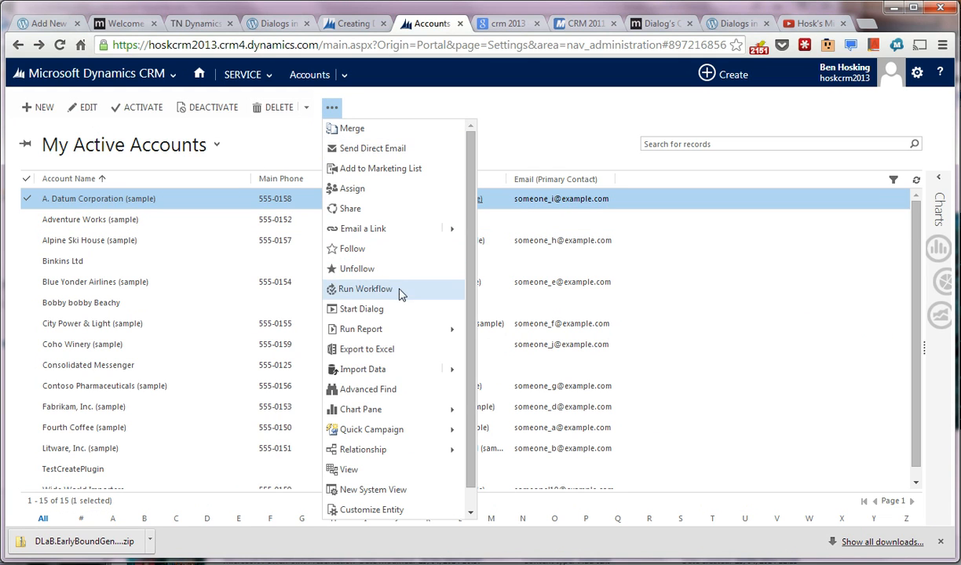
pyautogui.click(401, 309)
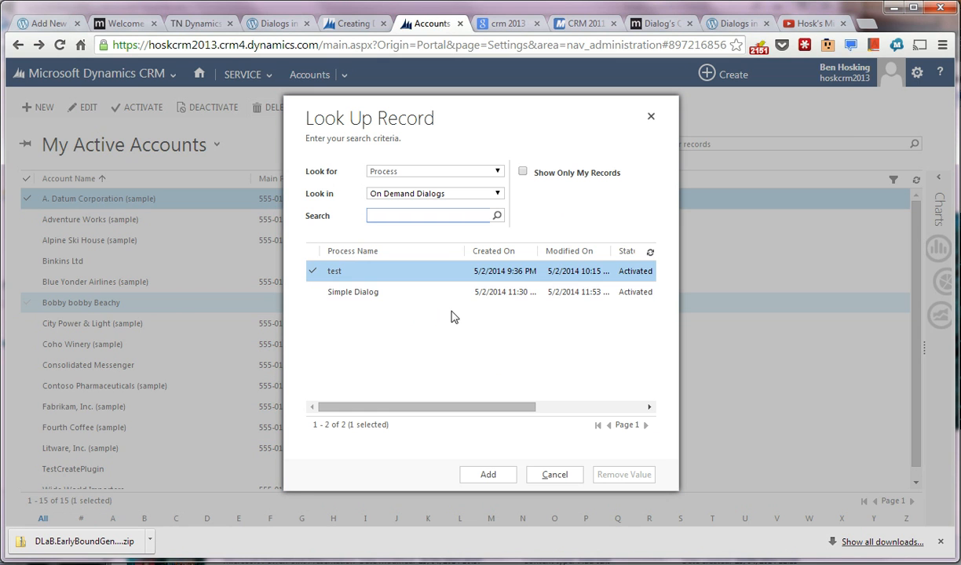
pyautogui.doubleClick(431, 294)
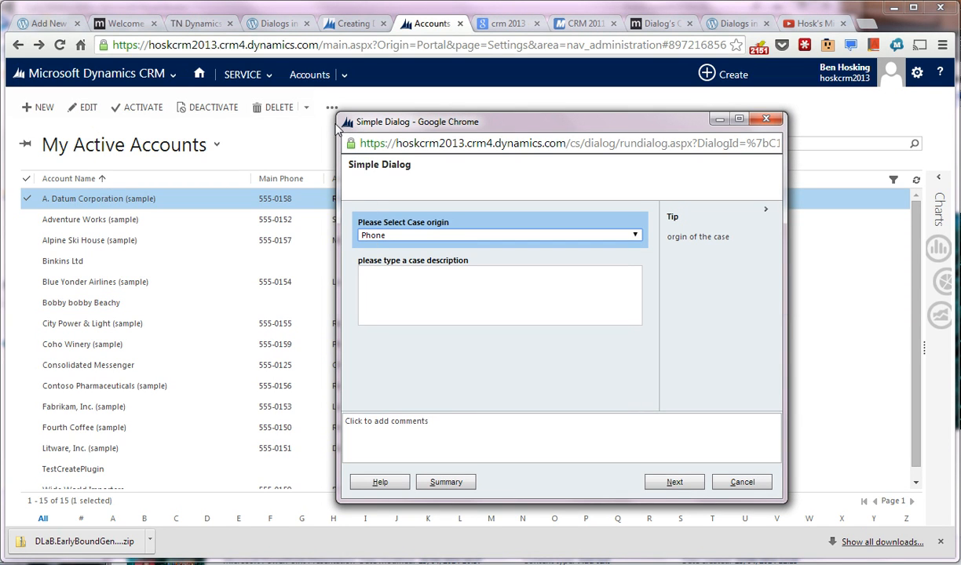
# Widen the dialog window, set the case origin to Email and the description to "updated in dialog", and continue to the case selection
pyautogui.moveTo(338, 128); pyautogui.dragTo(120, 134)
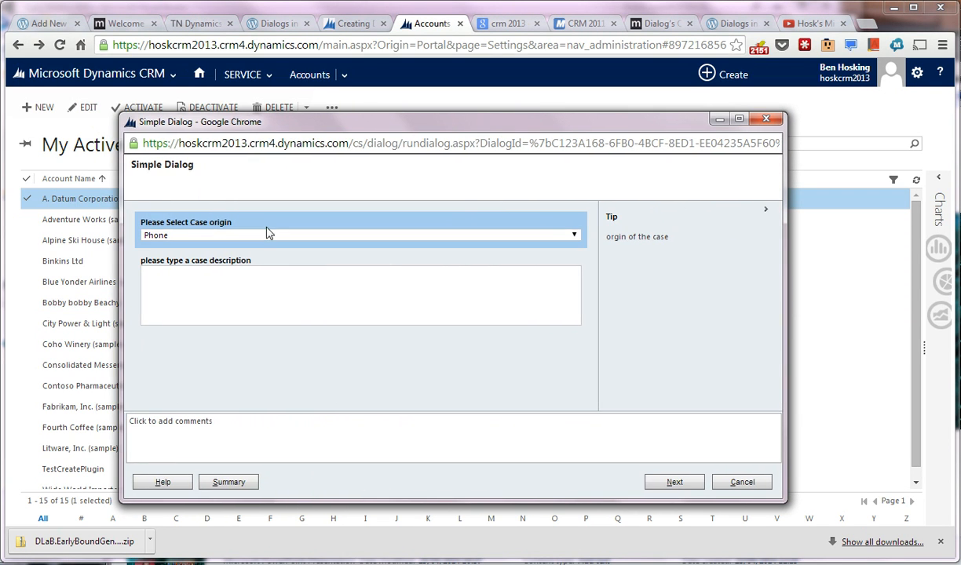
pyautogui.click(266, 233)
pyautogui.click(266, 257)
pyautogui.click(269, 316)
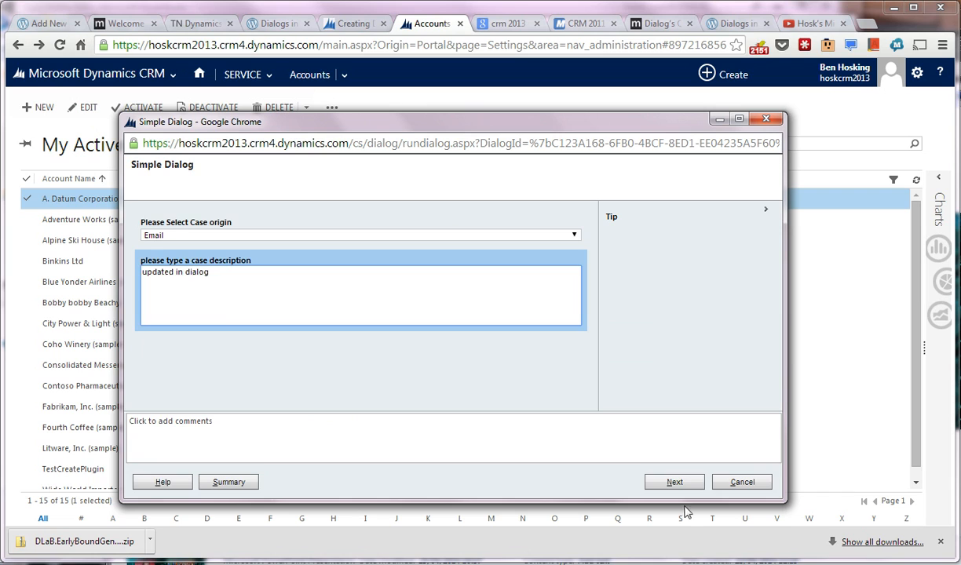
pyautogui.click(675, 482)
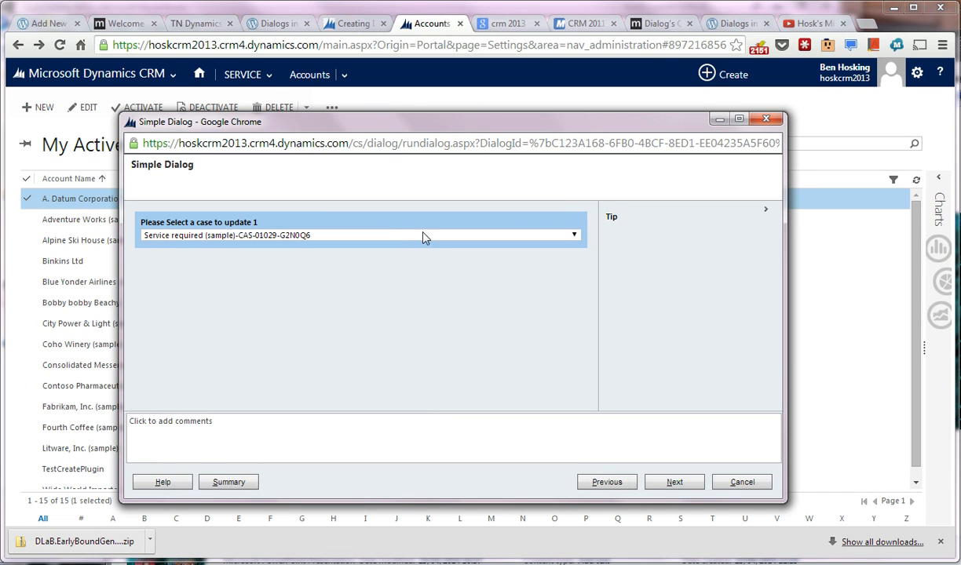
# Keep the Service required (sample) case as the one to update and run the update
pyautogui.click(423, 237)
pyautogui.click(423, 237)
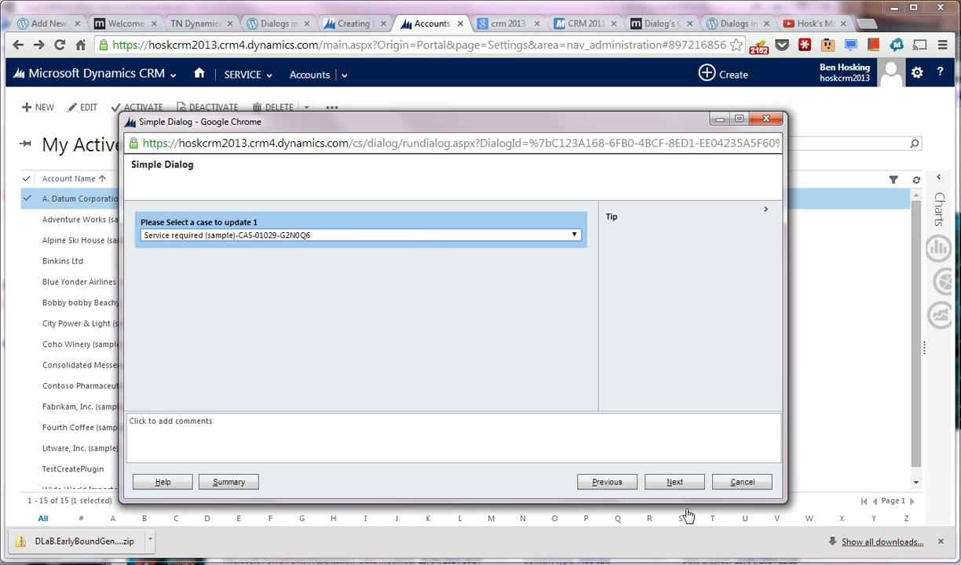
pyautogui.click(674, 484)
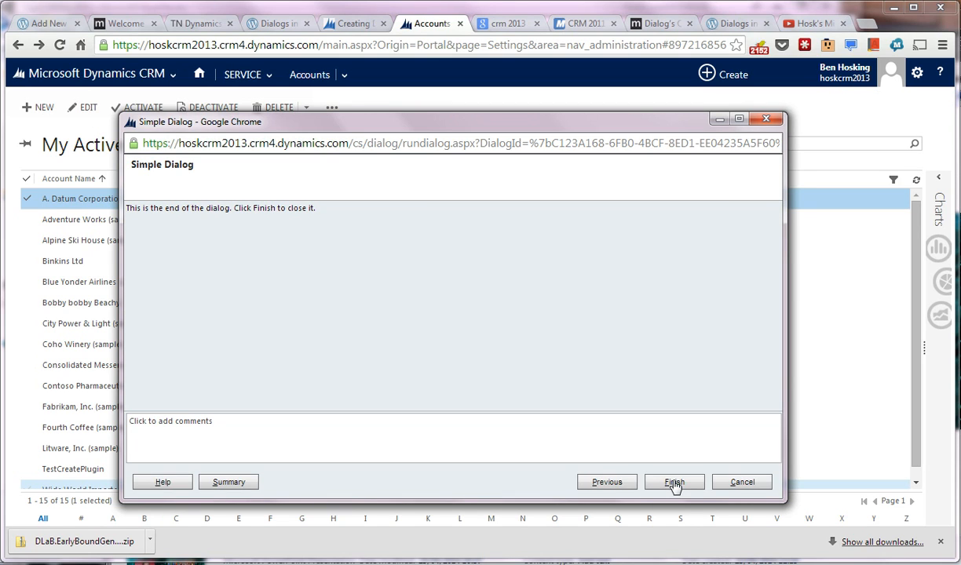
# Review the session summary and the linked Service required (sample) case, close both windows and finish the dialog
pyautogui.click(250, 481)
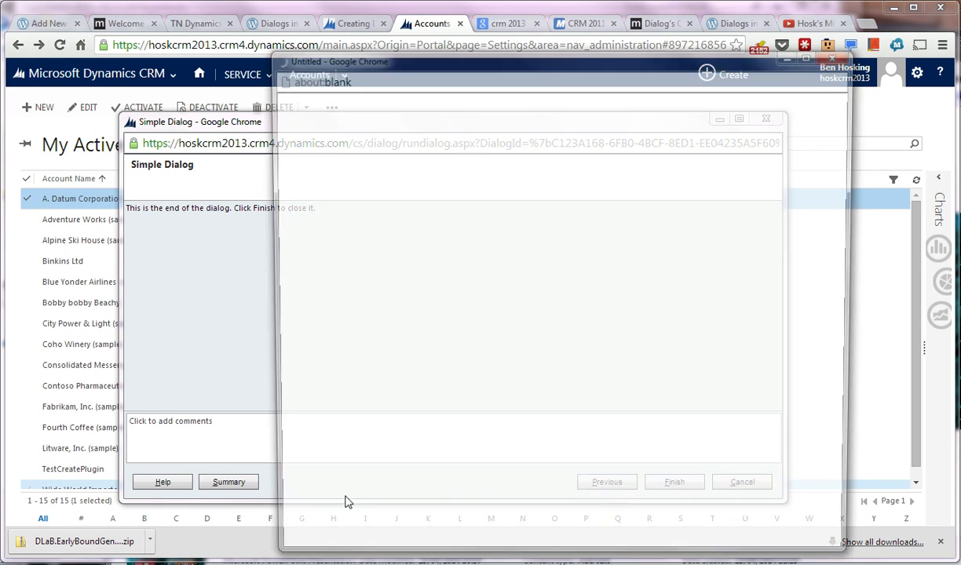
pyautogui.scroll(-3, 632, 384)
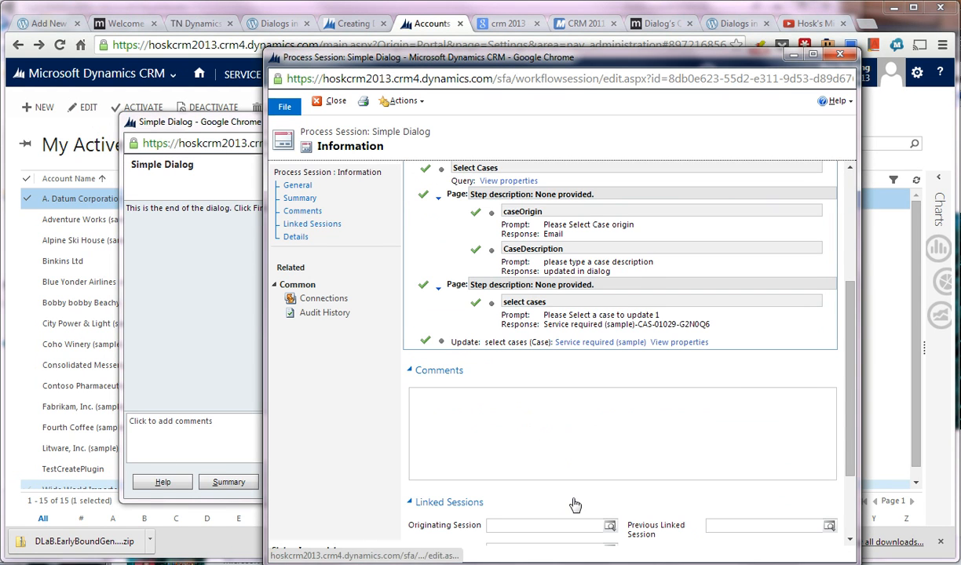
pyautogui.click(636, 346)
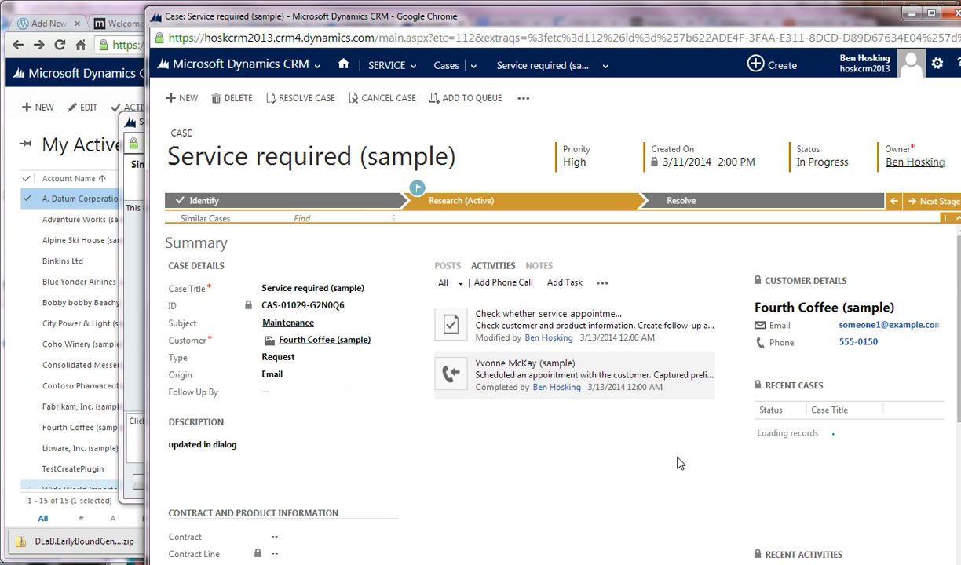
pyautogui.click(946, 14)
pyautogui.scroll(-3, 620, 353)
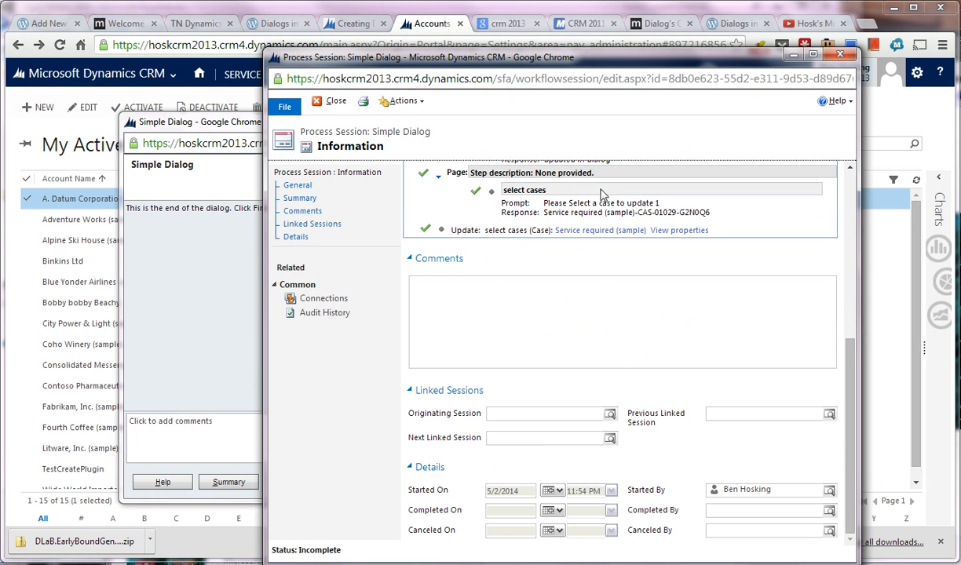
pyautogui.click(319, 101)
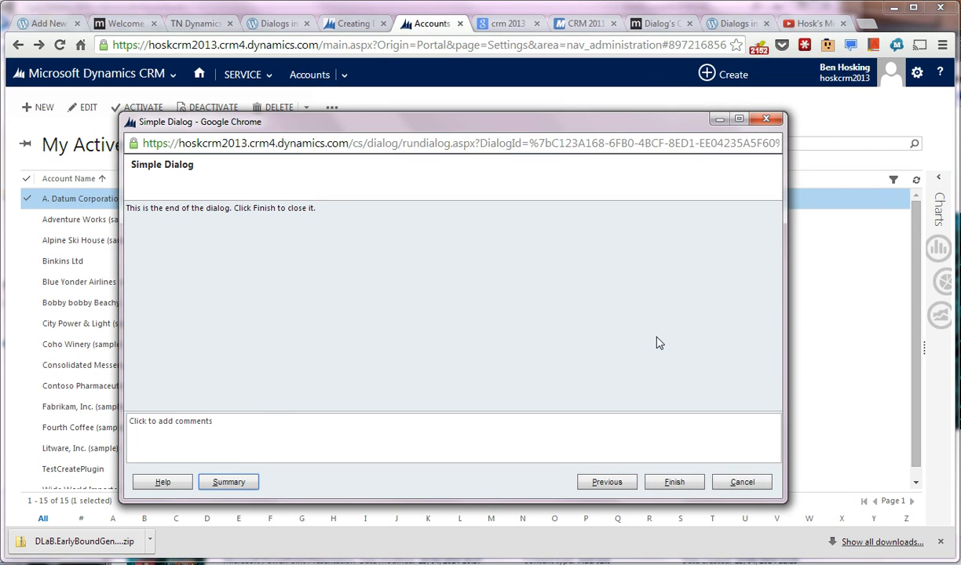
pyautogui.click(668, 484)
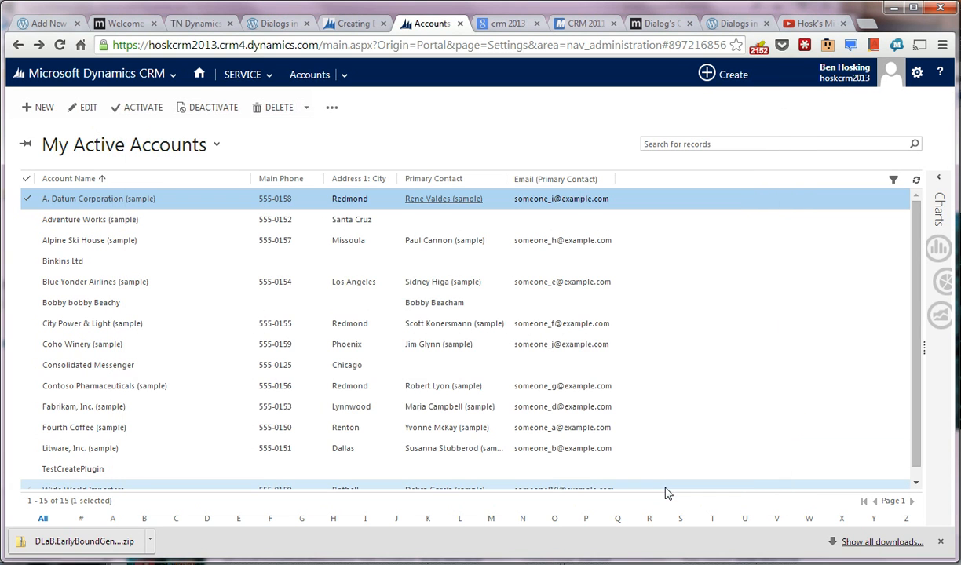